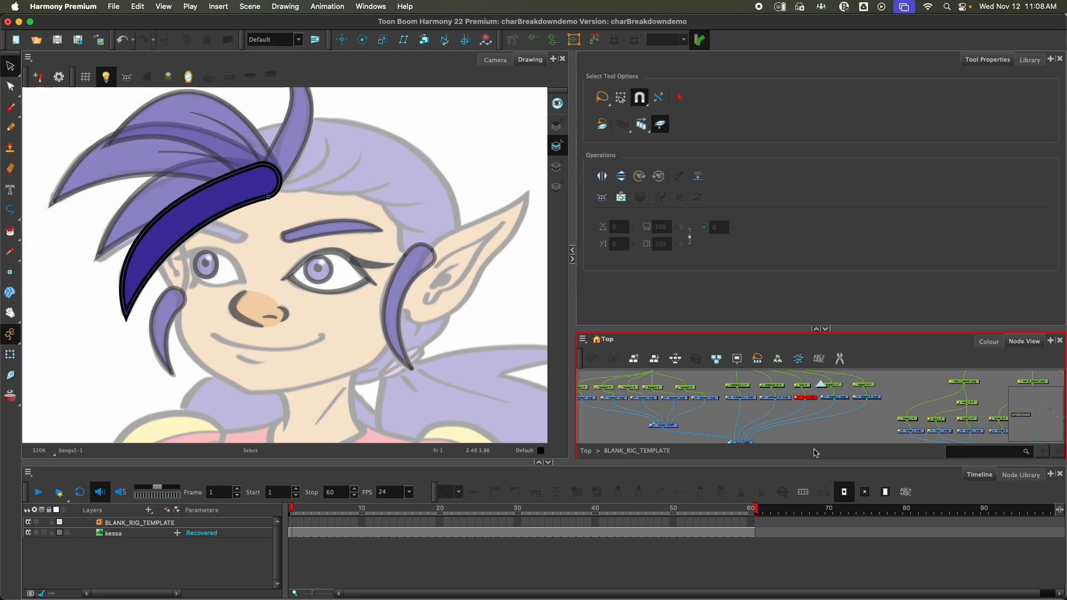
# Examine which face drawings exist by selecting the eye_L, pupil_L, brow_R, brow_L and nose drawing nodes in turn.
pyautogui.moveTo(707, 417); pyautogui.dragTo(623, 413)
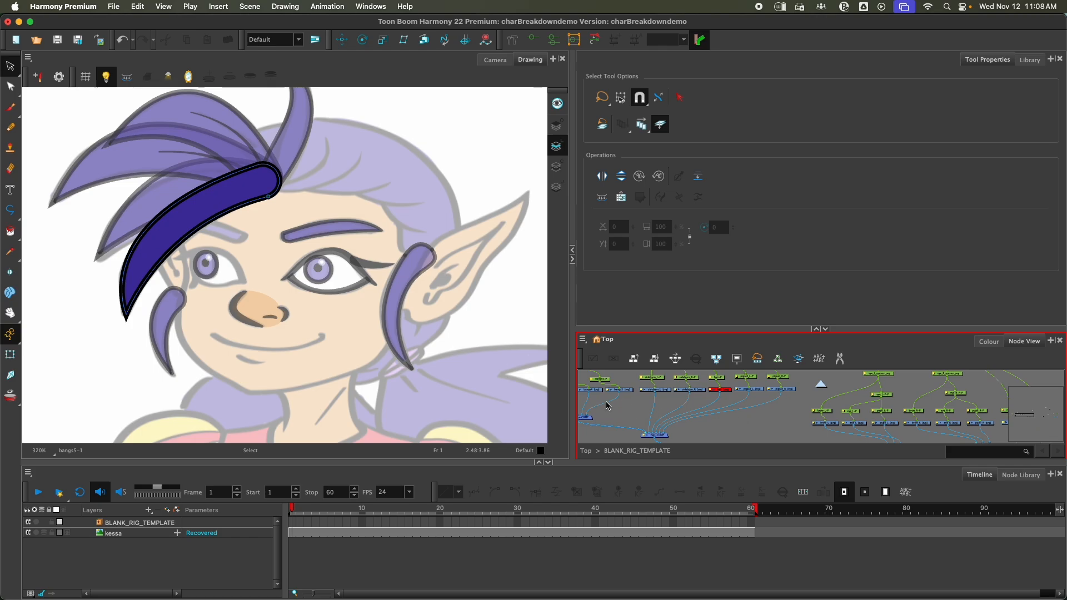
pyautogui.scroll(3, 776, 422)
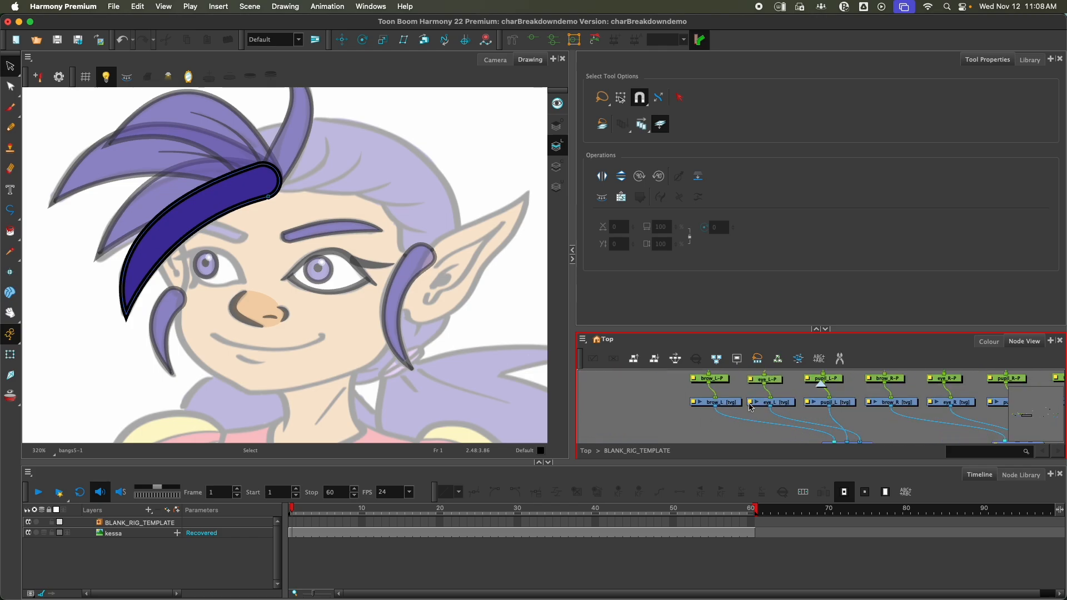
pyautogui.click(791, 409)
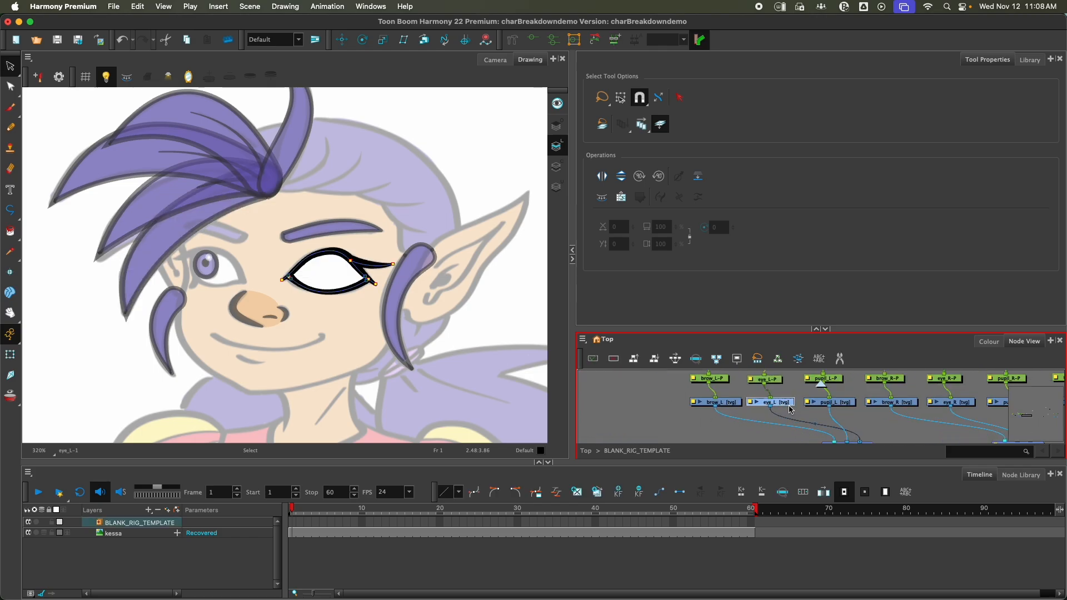
pyautogui.click(845, 405)
pyautogui.hscroll(5, 806, 414)
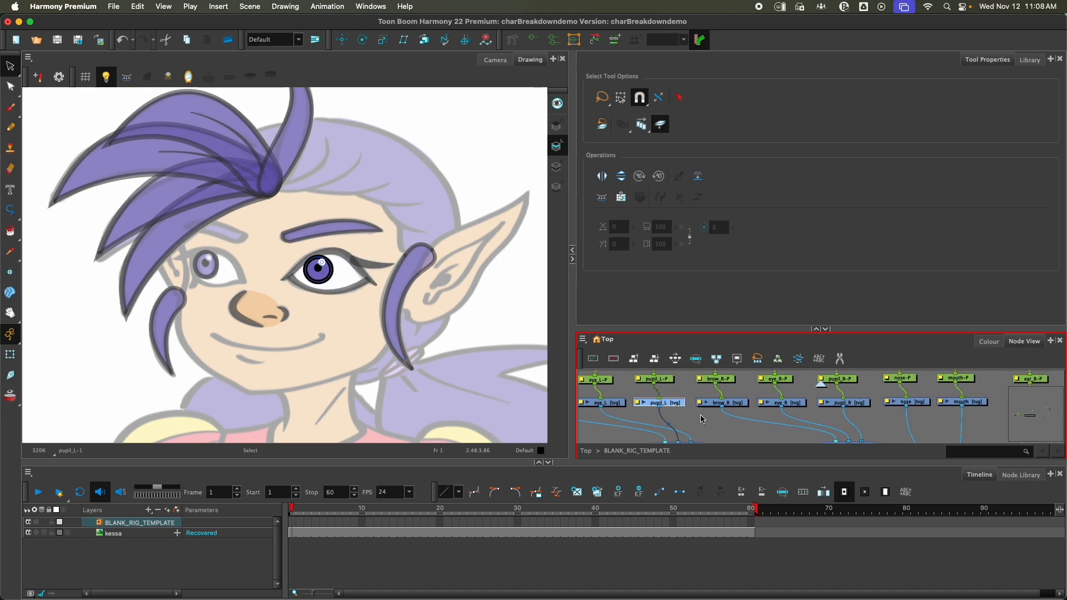
pyautogui.click(734, 407)
pyautogui.hscroll(-5, 634, 411)
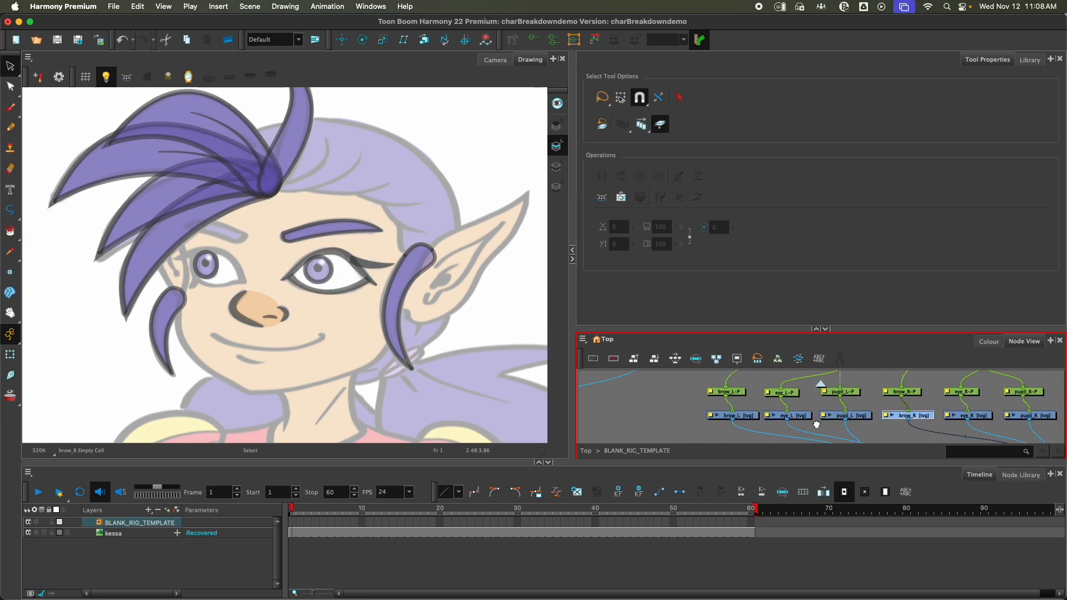
pyautogui.click(740, 417)
pyautogui.hscroll(5, 817, 421)
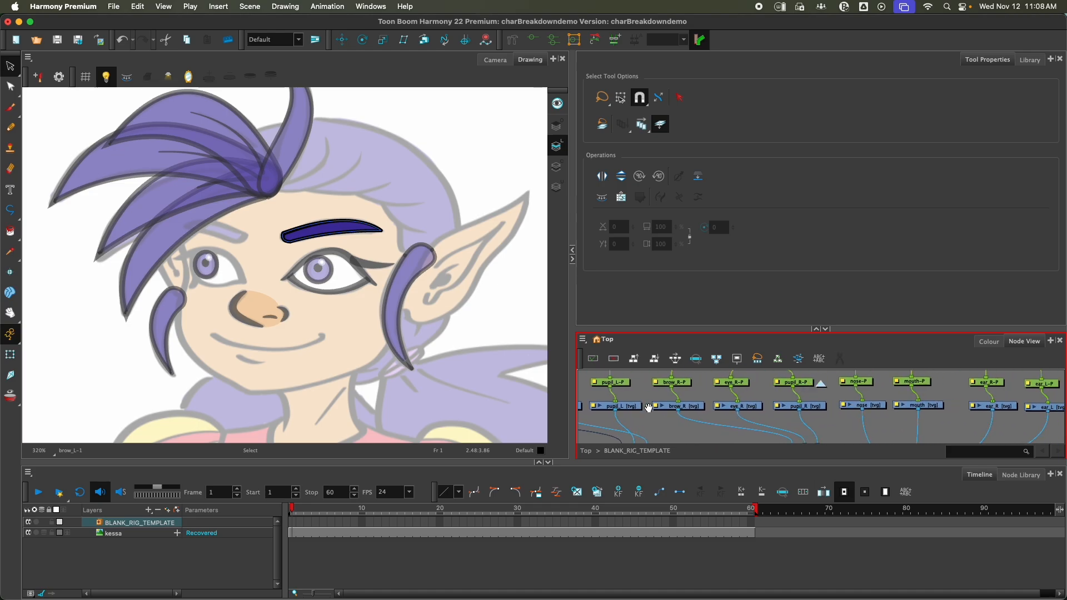
pyautogui.click(875, 411)
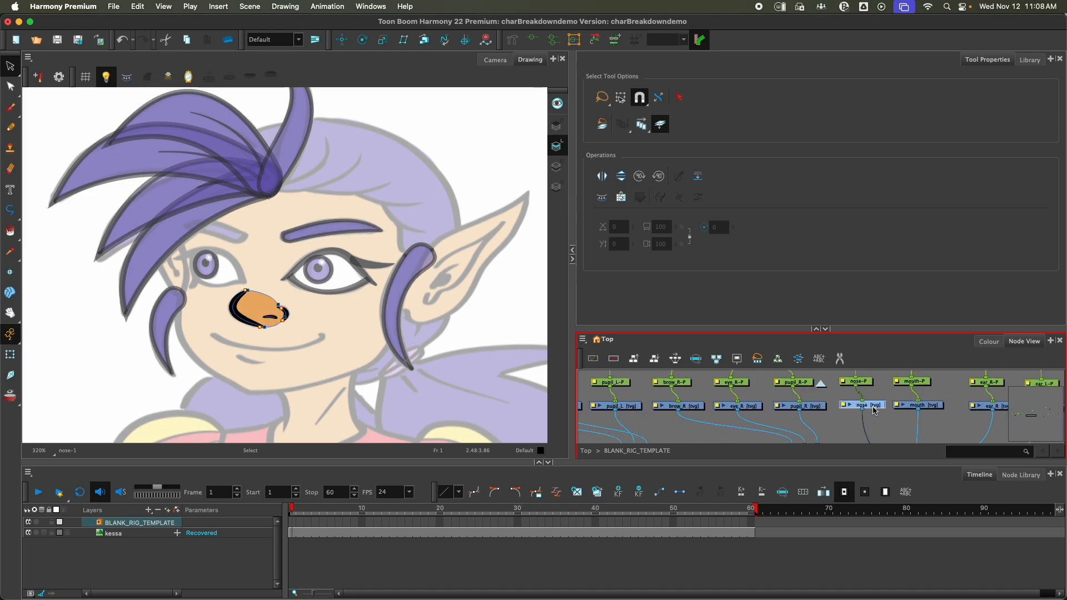
# Look over the ear, head, neck and torso nodes and the character's body artwork from head to legs.
pyautogui.hscroll(8, 926, 423)
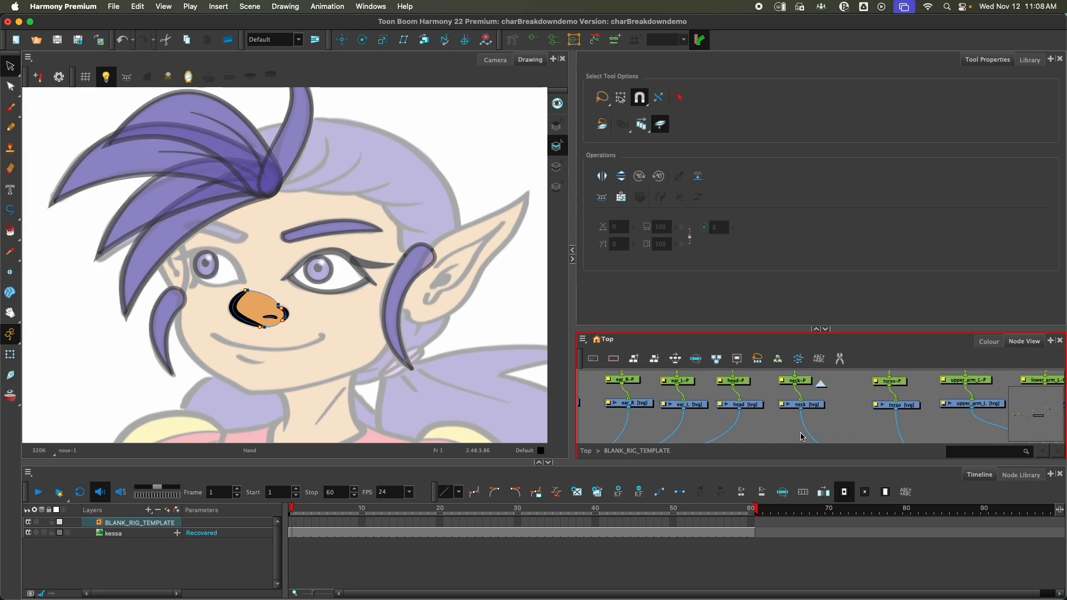
pyautogui.press('1')
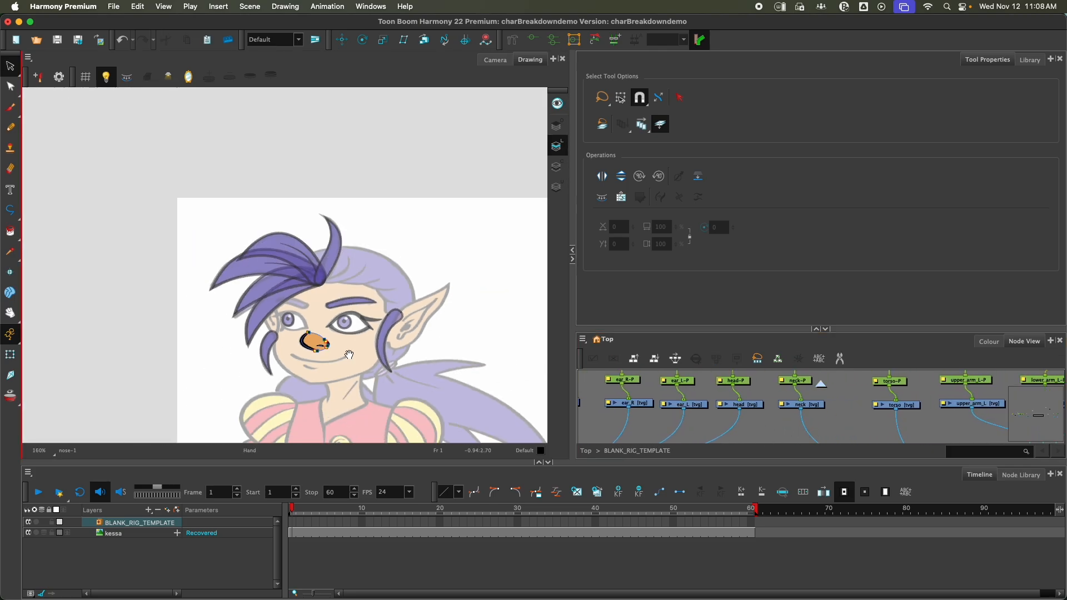
pyautogui.moveTo(348, 356); pyautogui.dragTo(321, 167)
pyautogui.moveTo(332, 404)
pyautogui.mouseDown()
pyautogui.moveTo(355, 264)
pyautogui.moveTo(346, 400)
pyautogui.mouseUp()
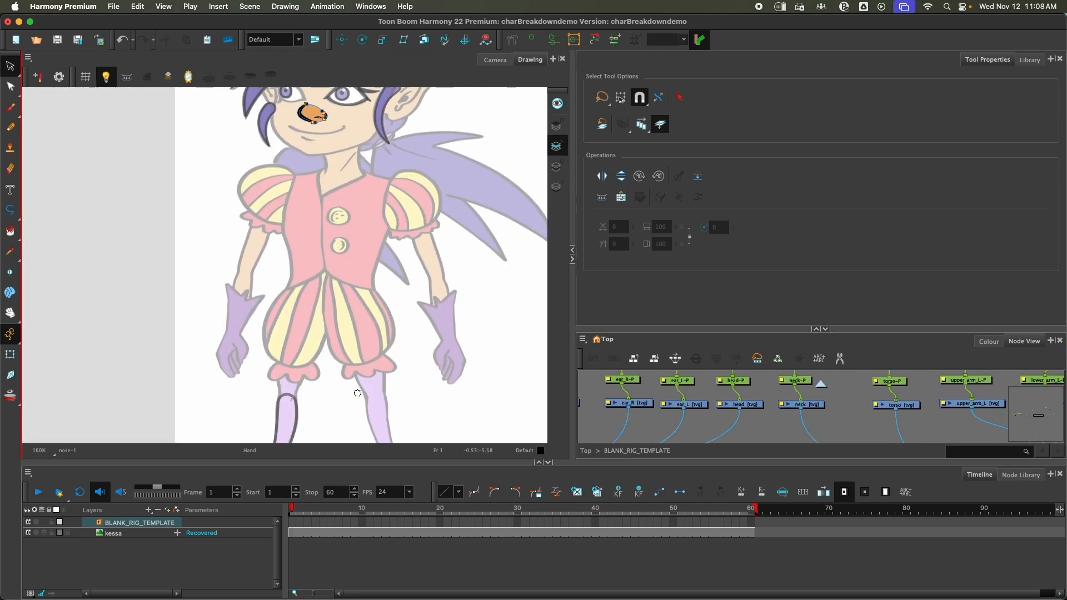
pyautogui.moveTo(345, 289); pyautogui.dragTo(361, 384)
pyautogui.press('2')
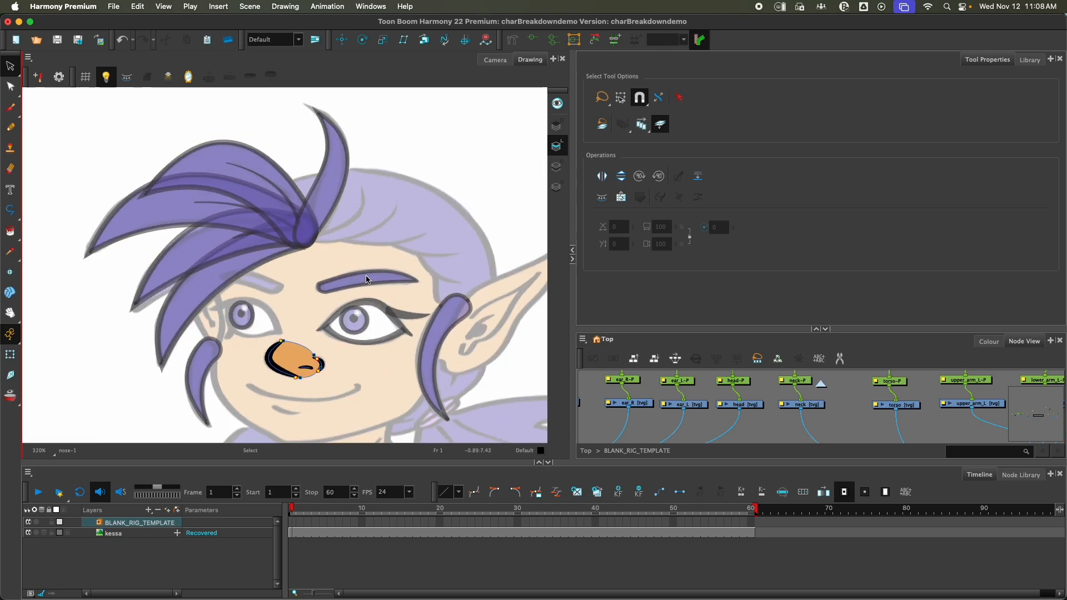
pyautogui.hscroll(-3, 707, 408)
pyautogui.scroll(-5, 707, 407)
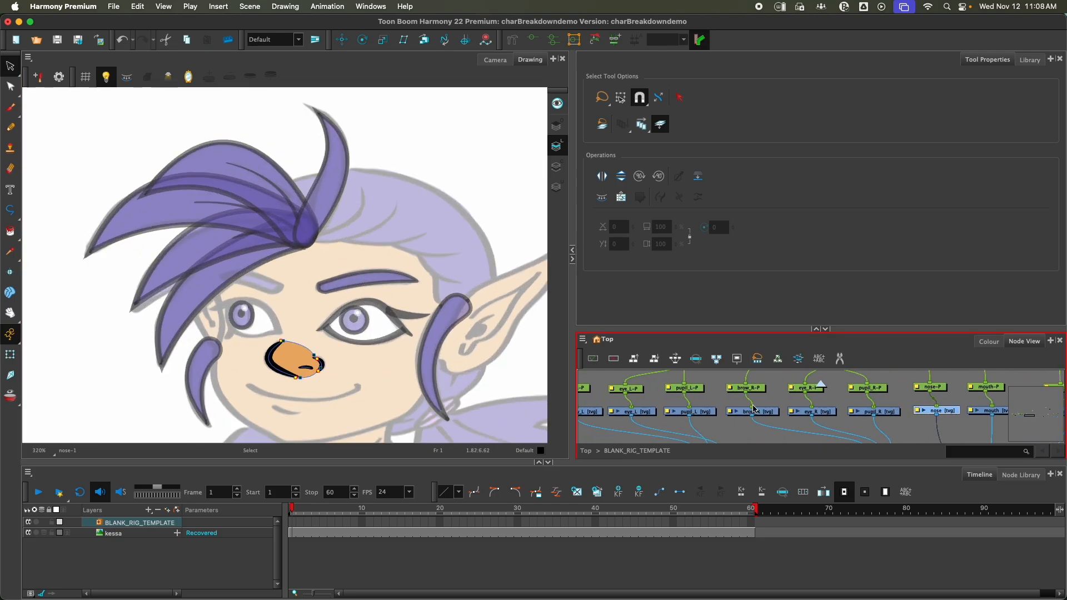
# Examine the hair section of the rig, checking the pigtail_L, sideburn_R and sideburn_L drawing nodes against the artwork.
pyautogui.moveTo(684, 406); pyautogui.dragTo(958, 452)
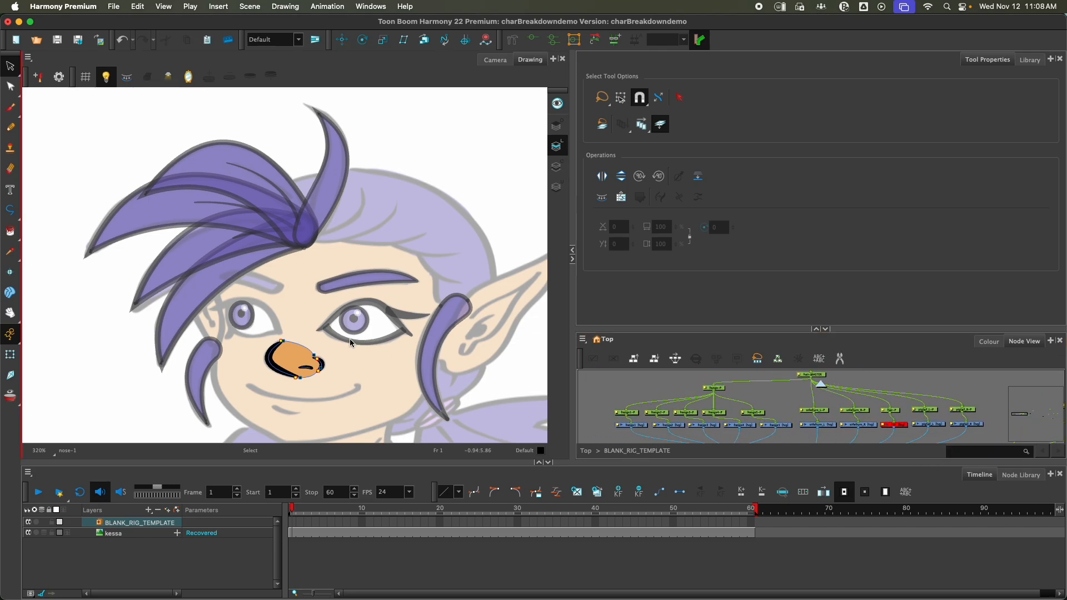
pyautogui.scroll(-2, 349, 338)
pyautogui.moveTo(412, 375); pyautogui.dragTo(328, 265)
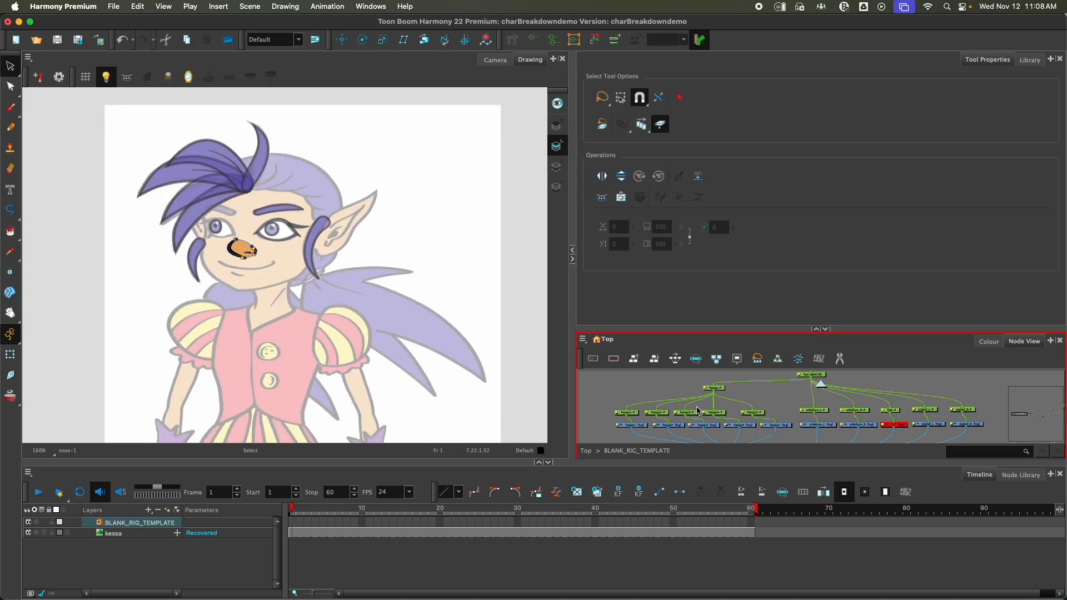
pyautogui.scroll(5, 849, 430)
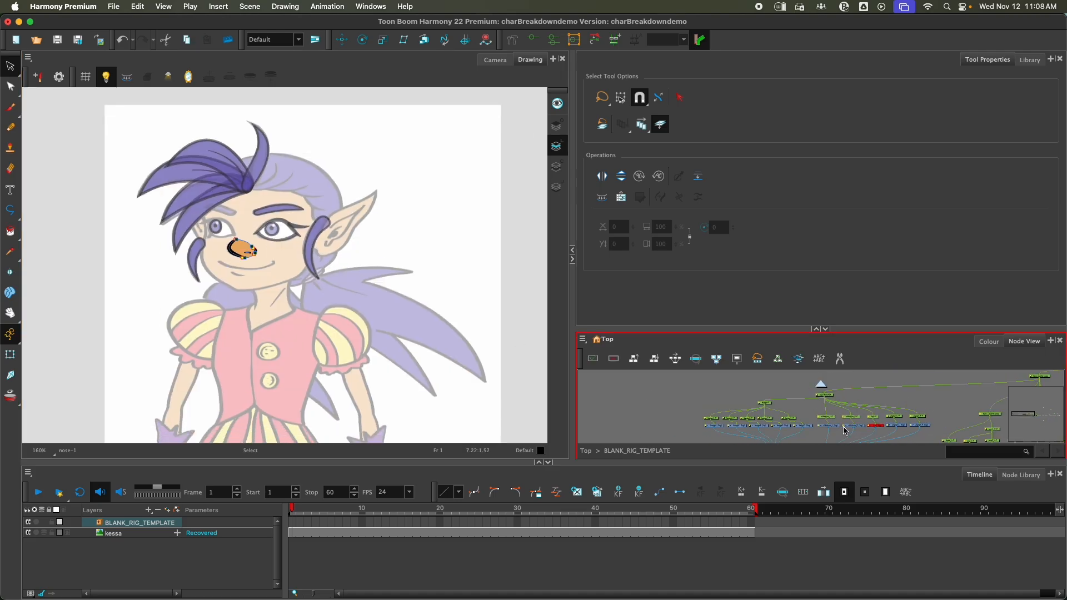
pyautogui.scroll(-4, 814, 417)
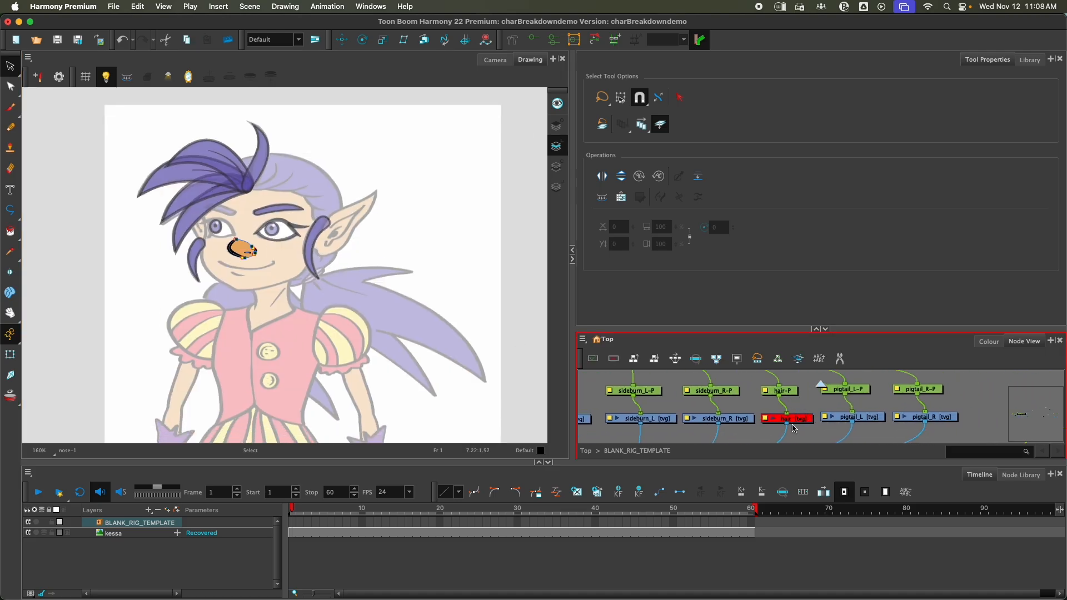
pyautogui.moveTo(806, 396); pyautogui.dragTo(853, 421)
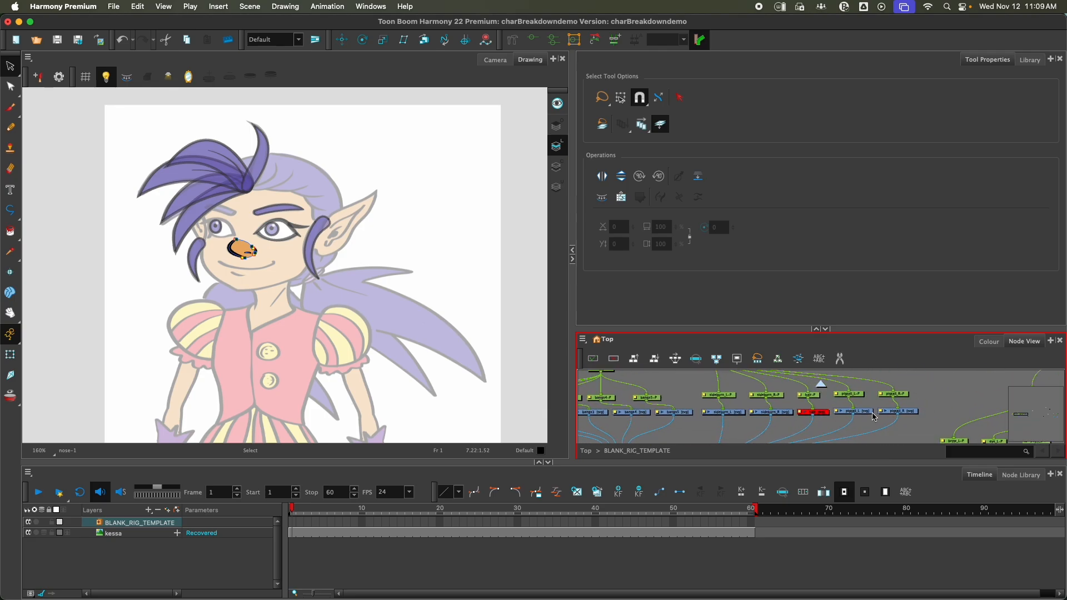
pyautogui.click(862, 414)
pyautogui.click(785, 413)
pyautogui.click(736, 413)
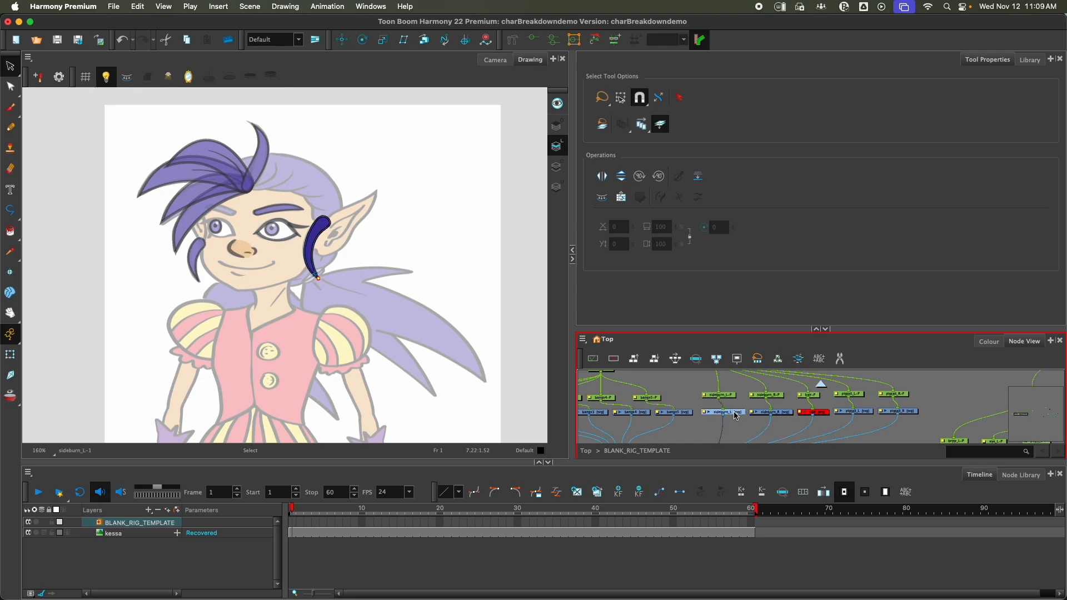
pyautogui.click(840, 423)
pyautogui.moveTo(830, 402); pyautogui.dragTo(827, 432)
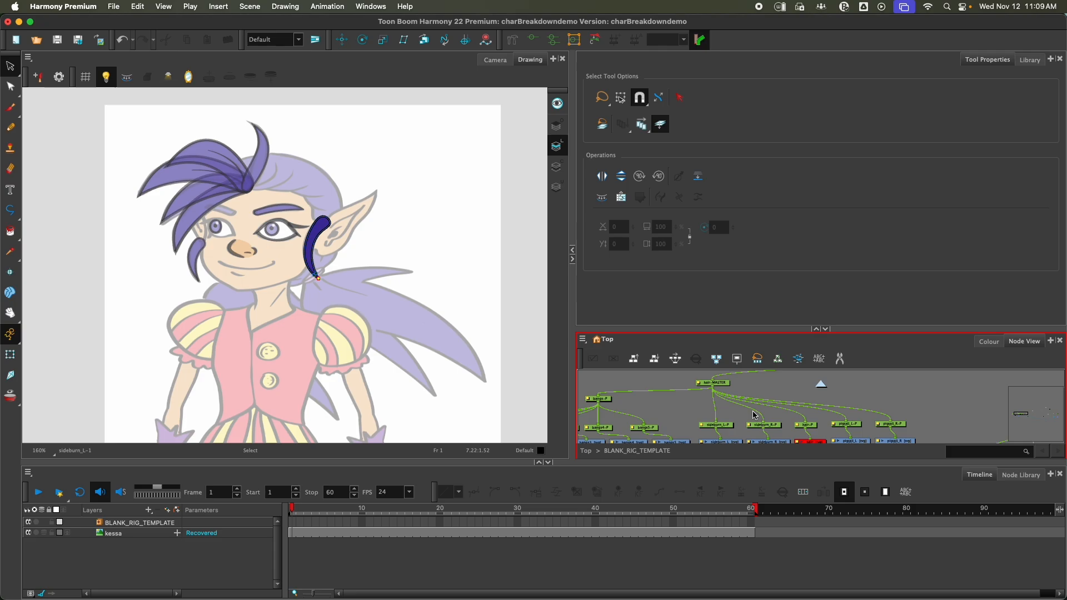
# Examine the bangs group by selecting its parent peg and checking the bangs1 to bangs5 drawings one by one.
pyautogui.hscroll(-10, 654, 414)
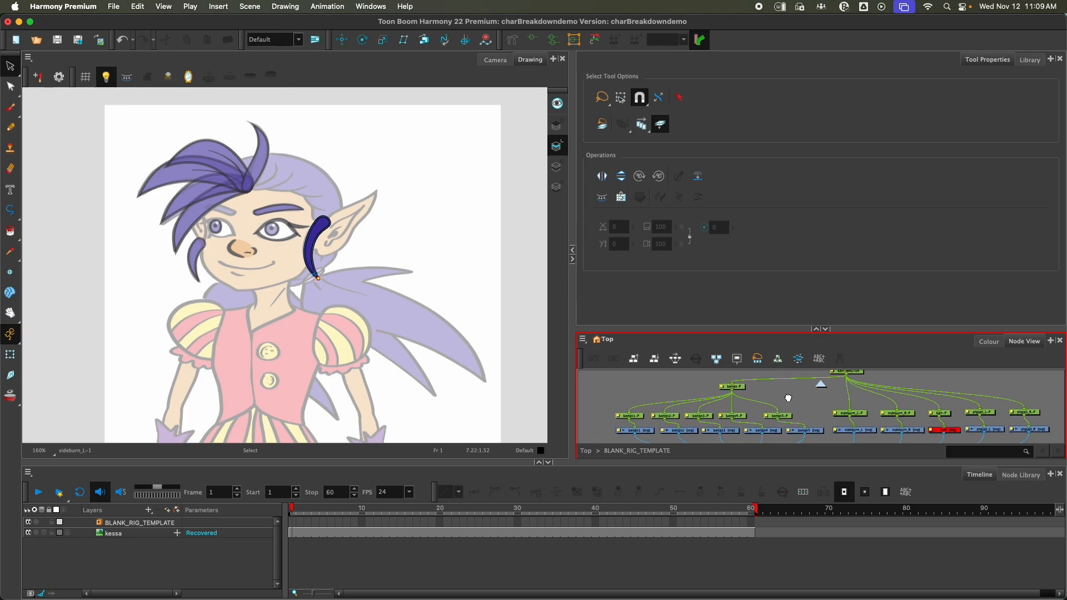
pyautogui.scroll(2, 803, 424)
pyautogui.click(784, 395)
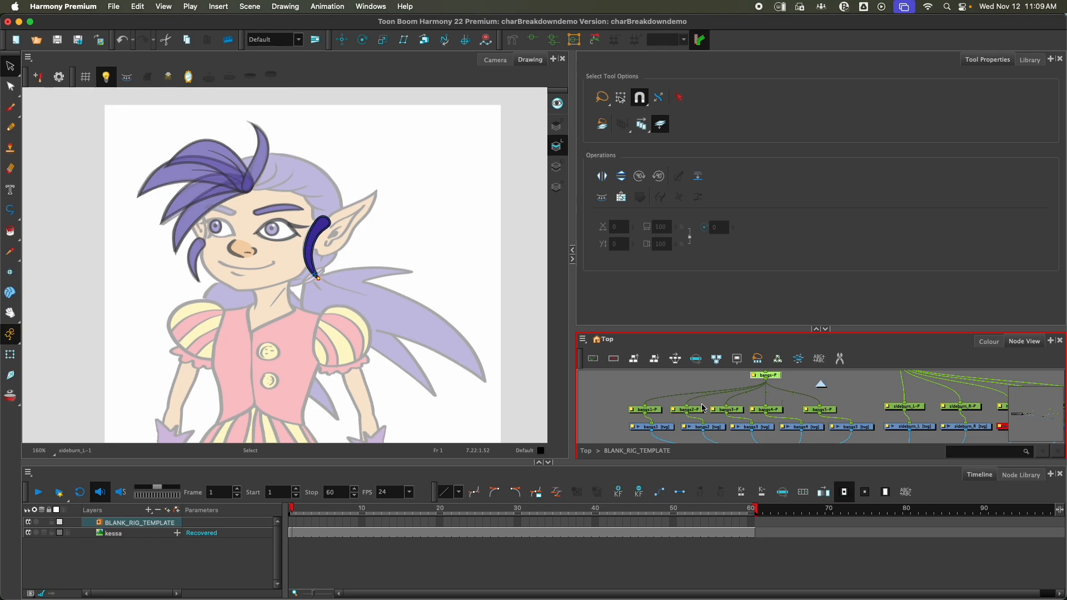
pyautogui.moveTo(701, 404); pyautogui.dragTo(694, 393)
pyautogui.click(599, 414)
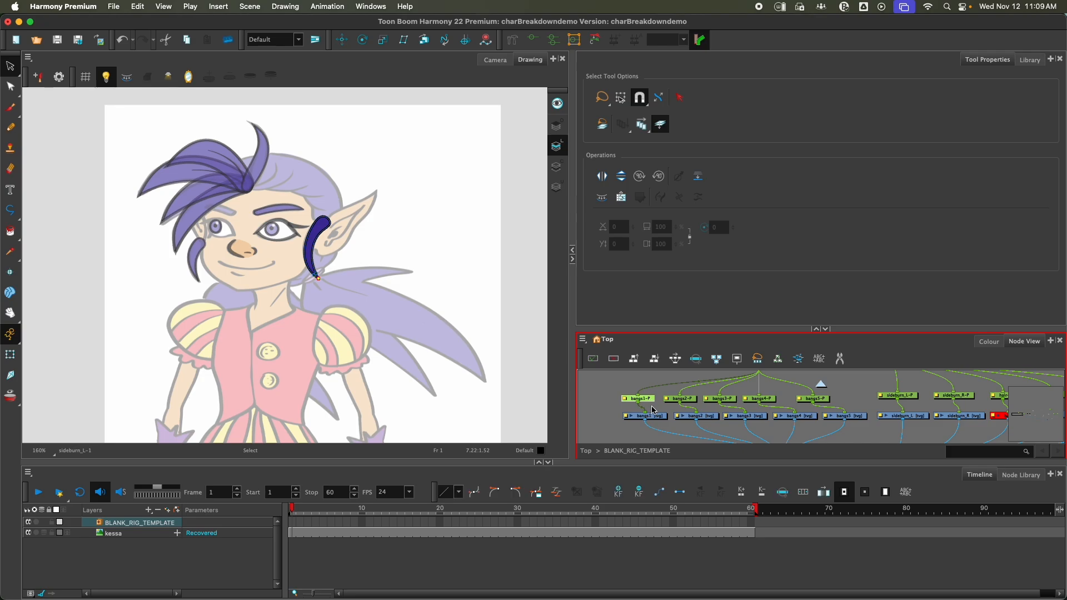
pyautogui.click(655, 417)
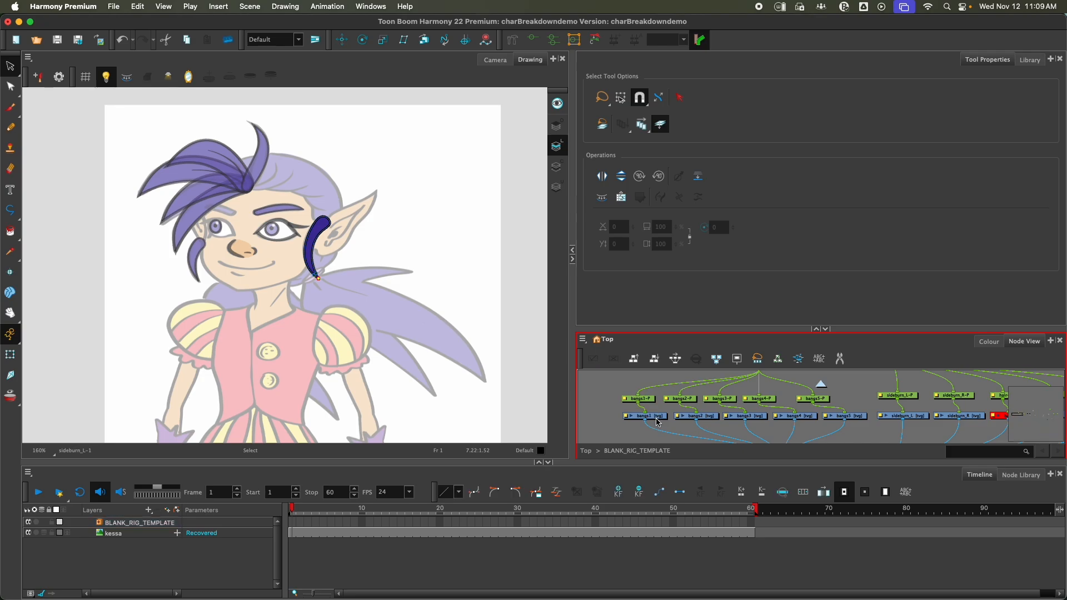
pyautogui.click(707, 417)
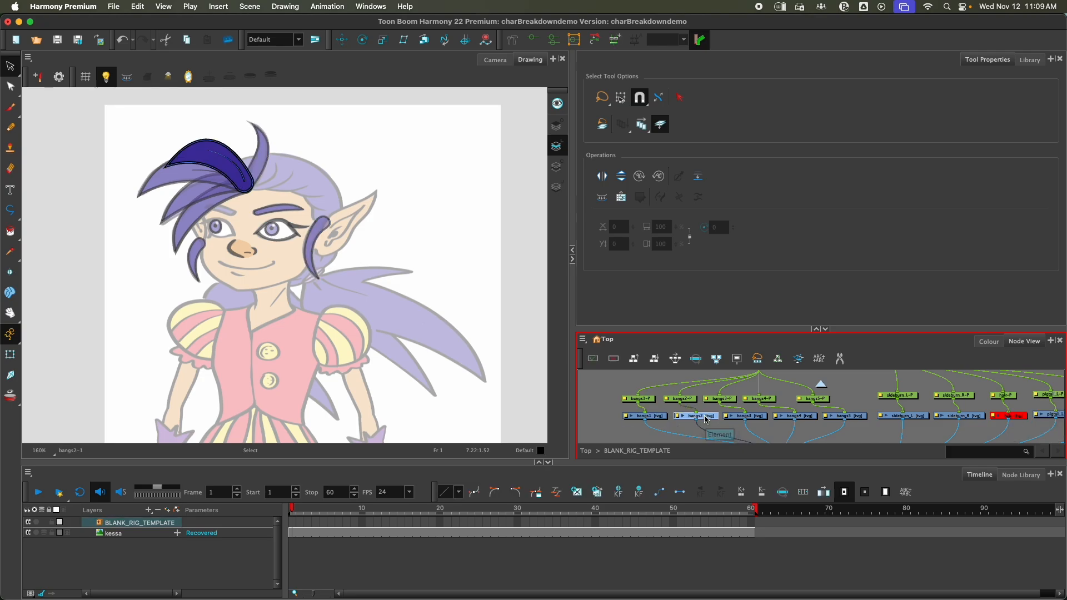
pyautogui.click(752, 418)
pyautogui.click(804, 420)
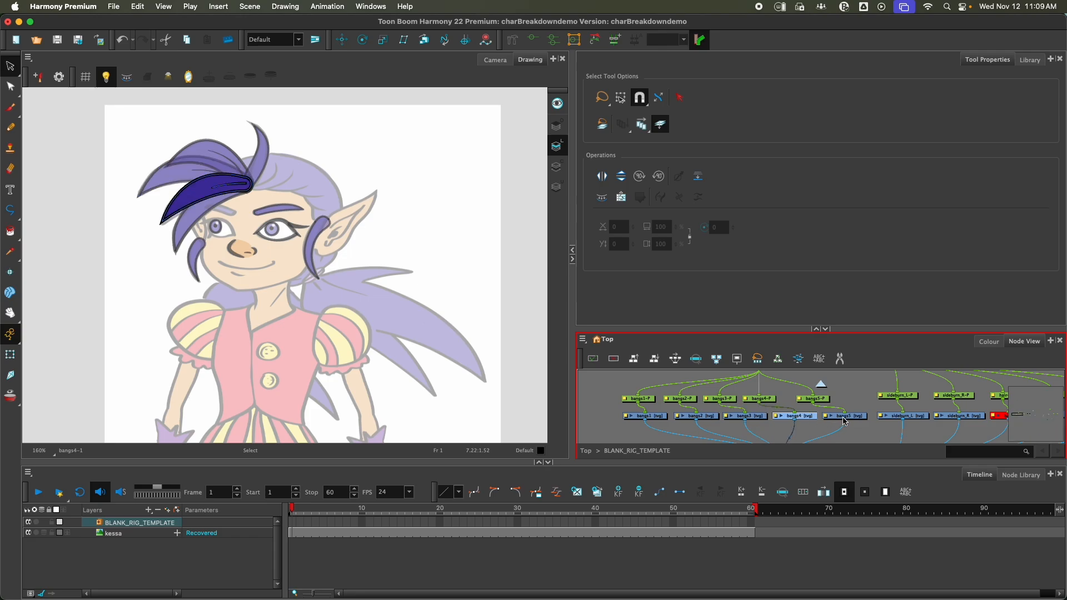
pyautogui.click(855, 418)
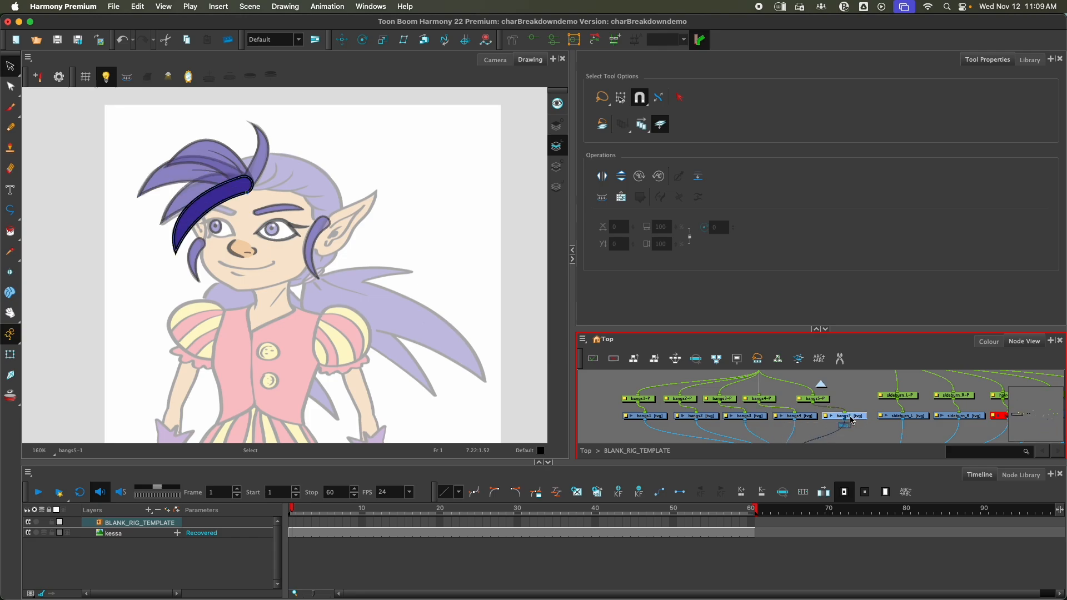
# Check the sideburn_R drawing on the character and look over the neighbouring hair and pigtail nodes.
pyautogui.click(892, 416)
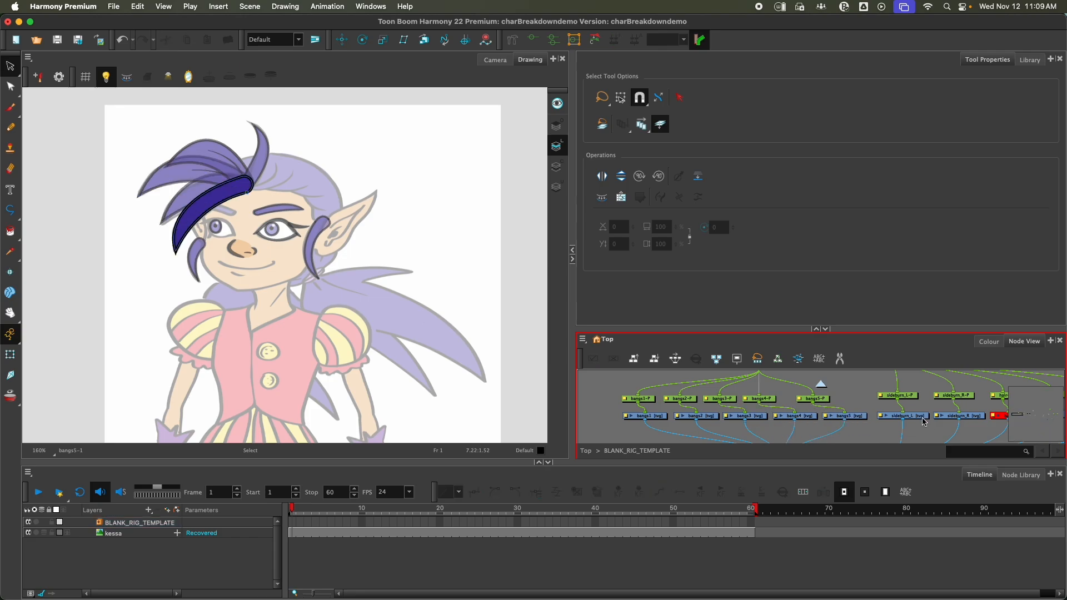
pyautogui.click(972, 417)
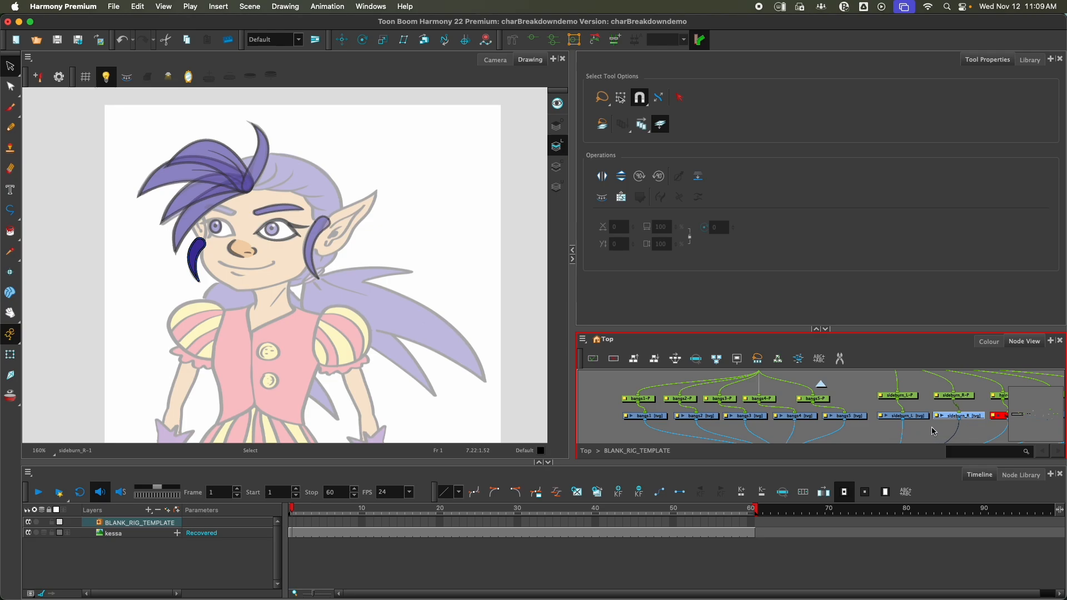
pyautogui.hscroll(5, 933, 431)
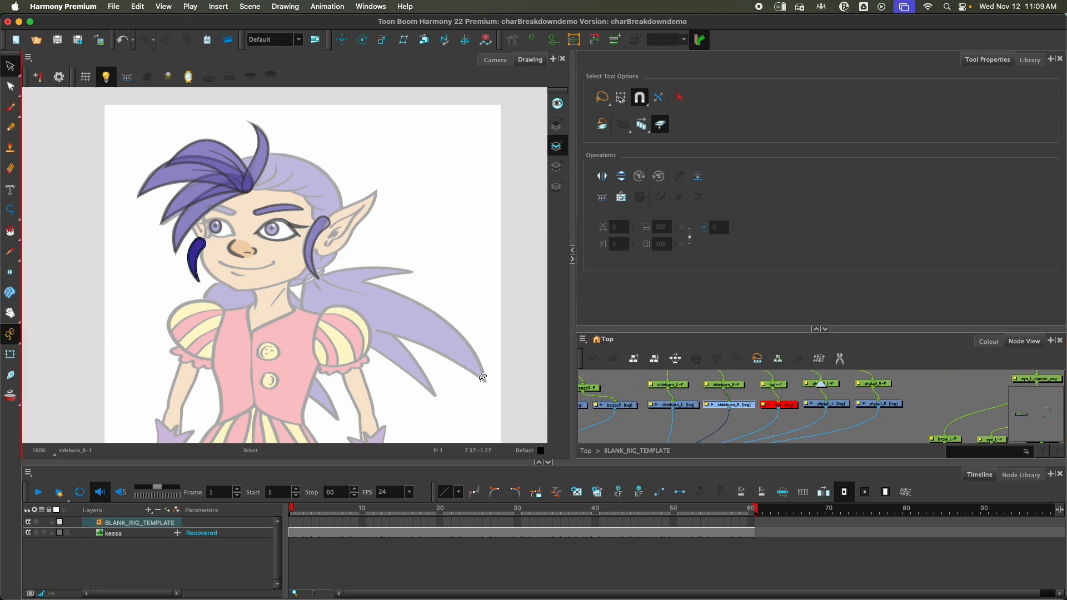
pyautogui.click(742, 428)
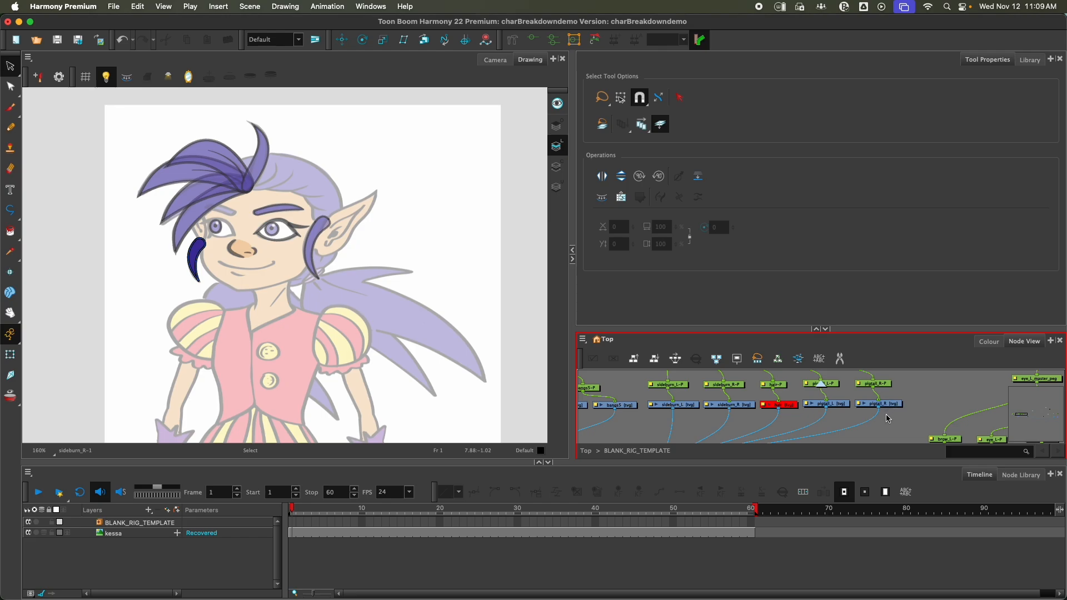
# Select the brow_R drawing node and enlarge the node network area to show the whole eye section of the rig.
pyautogui.hscroll(5, 888, 419)
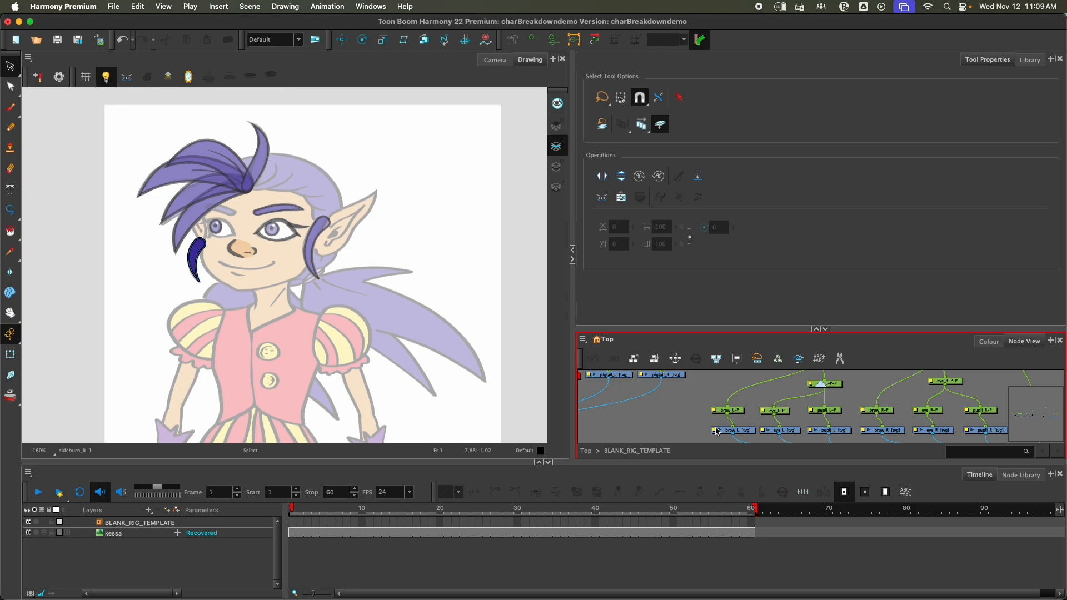
pyautogui.hscroll(3, 667, 417)
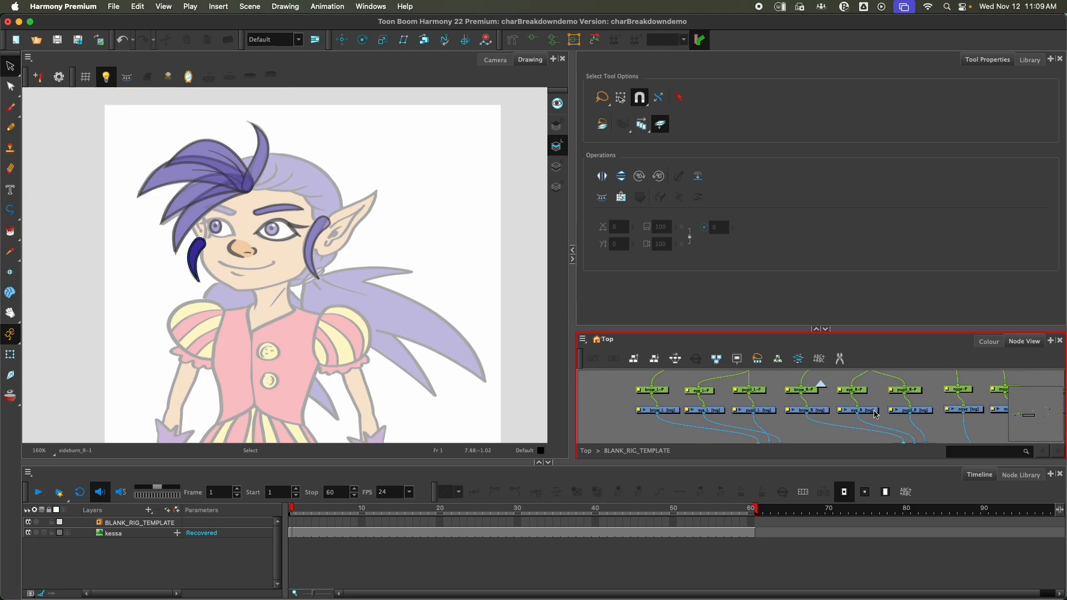
pyautogui.click(825, 412)
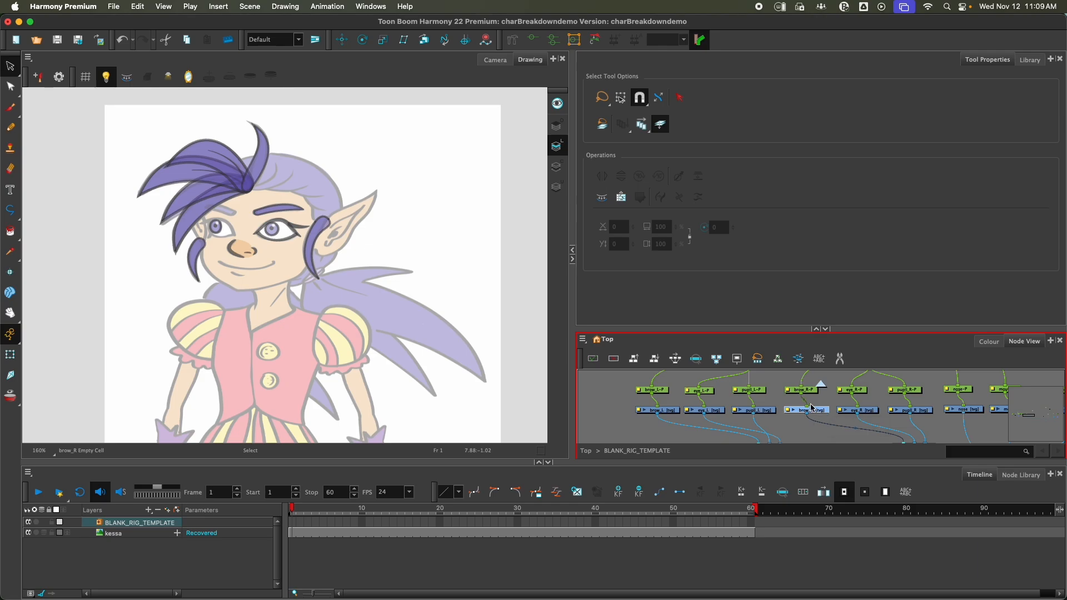
pyautogui.scroll(1, 812, 408)
pyautogui.click(822, 329)
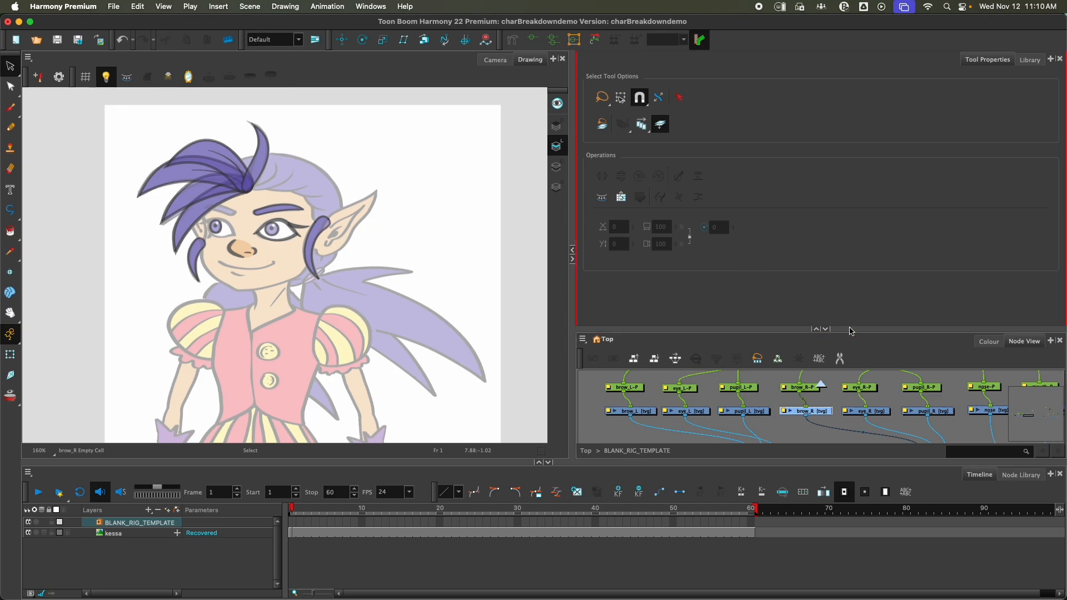
pyautogui.moveTo(817, 328); pyautogui.dragTo(828, 94)
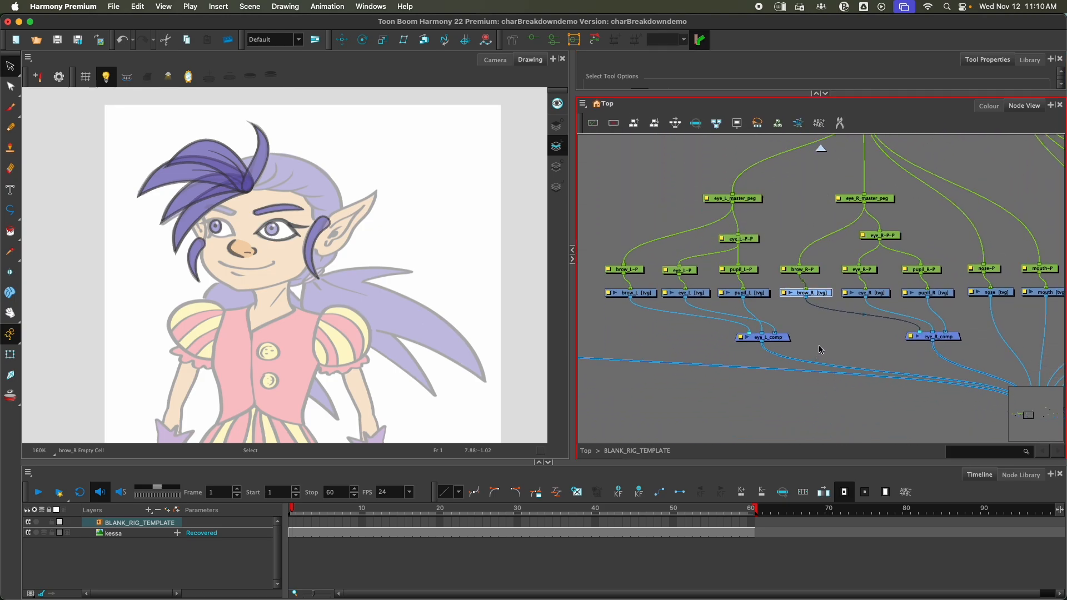
# Copy the brow_R drawing node and paste a duplicate of it between the eye_L_comp and eye_R_comp nodes.
pyautogui.scroll(2, 797, 305)
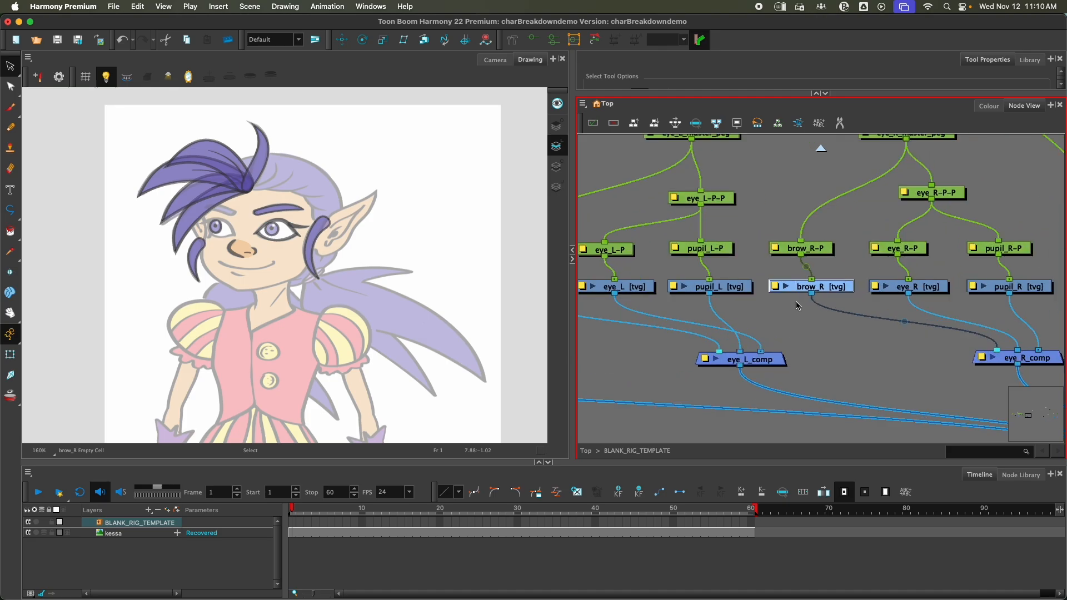
pyautogui.click(776, 326)
pyautogui.click(834, 290)
pyautogui.press('super+c')
pyautogui.press('super+v')
pyautogui.moveTo(902, 362); pyautogui.dragTo(877, 352)
pyautogui.scroll(-3, 892, 356)
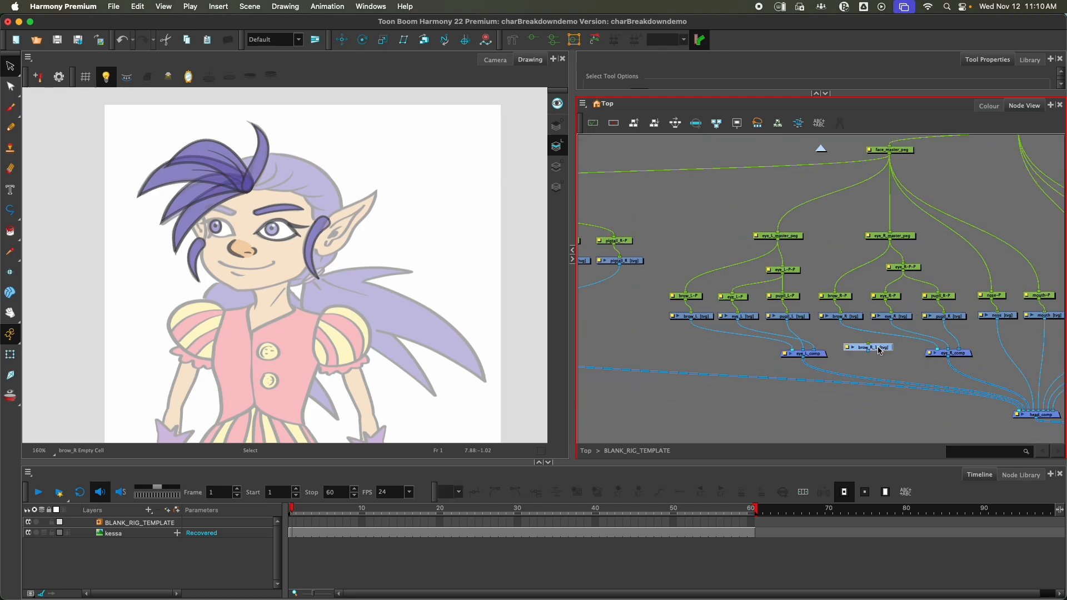
pyautogui.scroll(2, 855, 320)
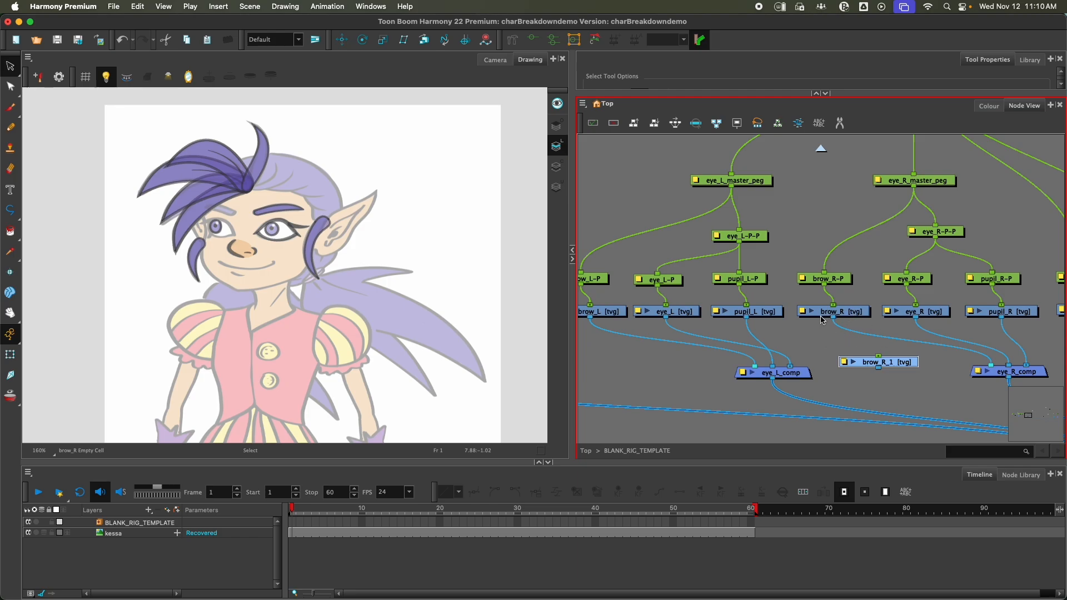
# Draw a freehand pencil test scribble across the face and torso in the original brow_R drawing.
pyautogui.click(858, 317)
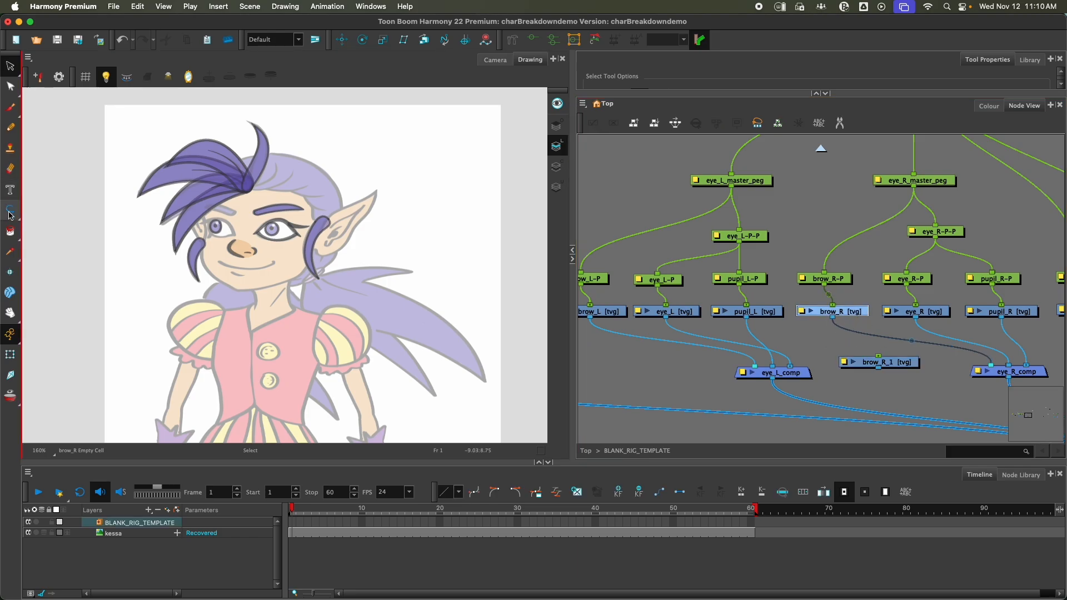
pyautogui.click(10, 127)
pyautogui.moveTo(233, 240)
pyautogui.mouseDown()
pyautogui.moveTo(225, 243)
pyautogui.moveTo(294, 364)
pyautogui.mouseUp()
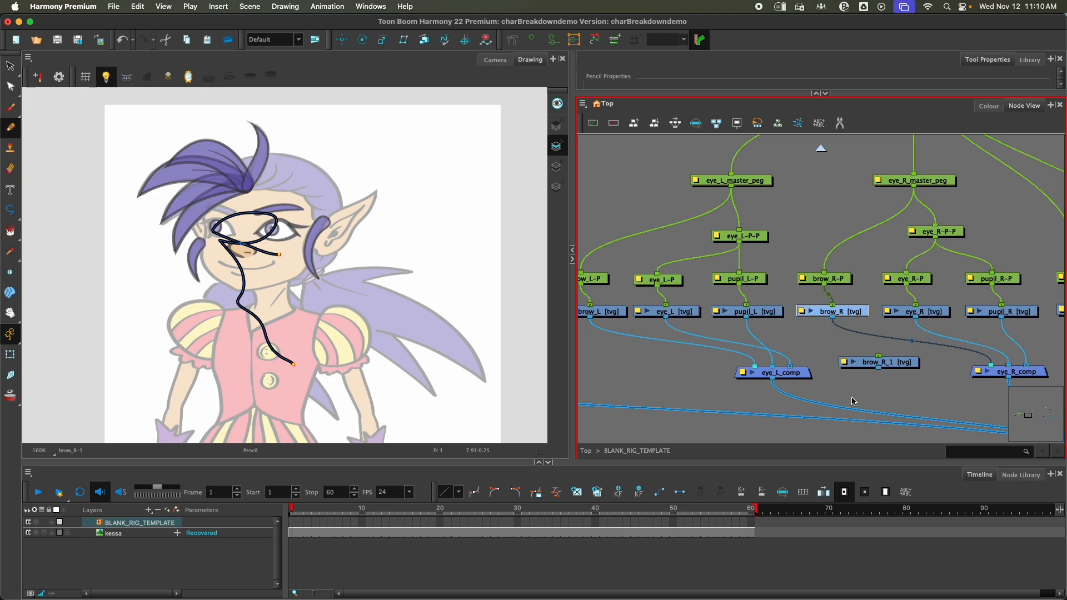
# Compare the brow_R node with its pasted duplicate by selecting them alternately and checking which drawing each one shows.
pyautogui.click(891, 365)
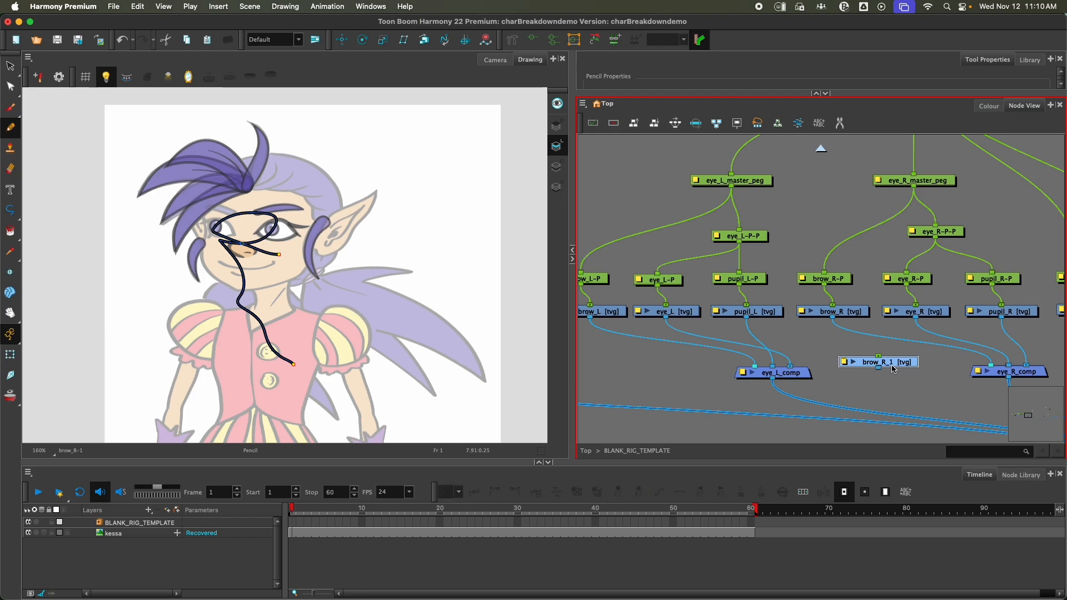
pyautogui.click(856, 326)
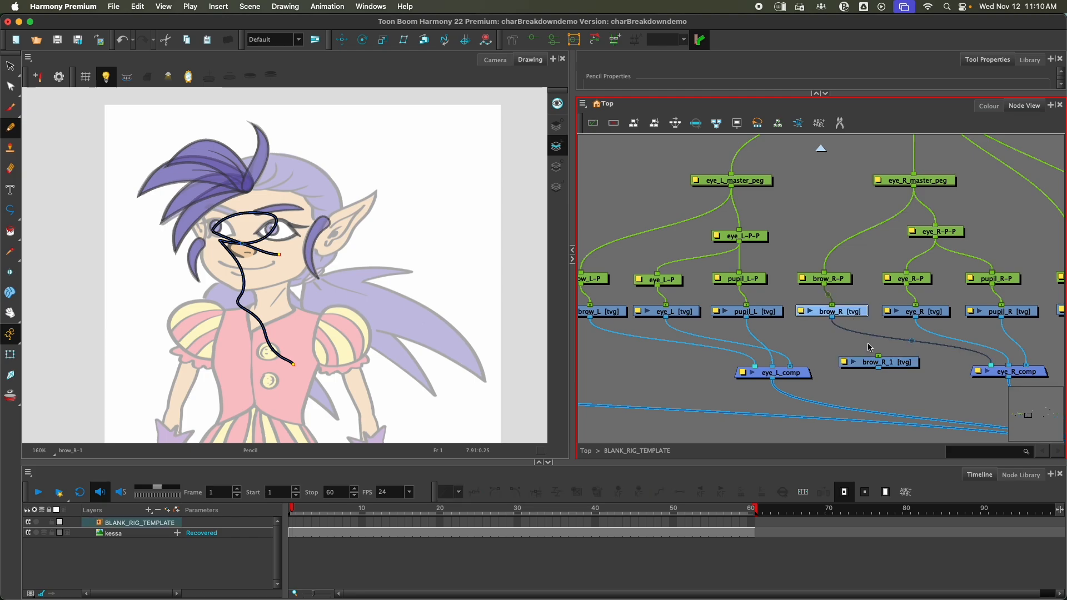
pyautogui.click(896, 366)
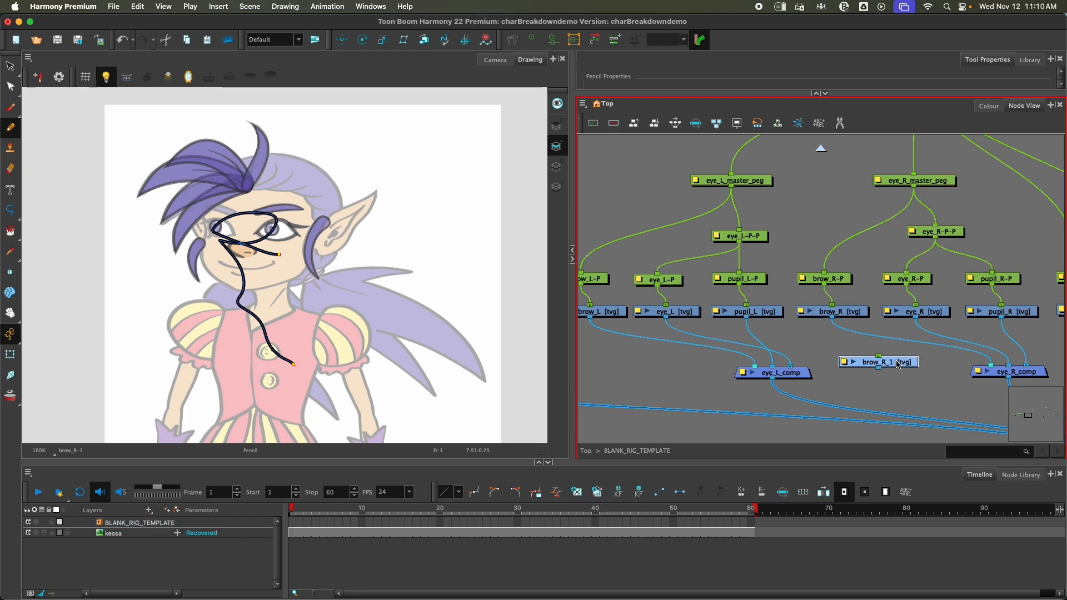
pyautogui.click(860, 314)
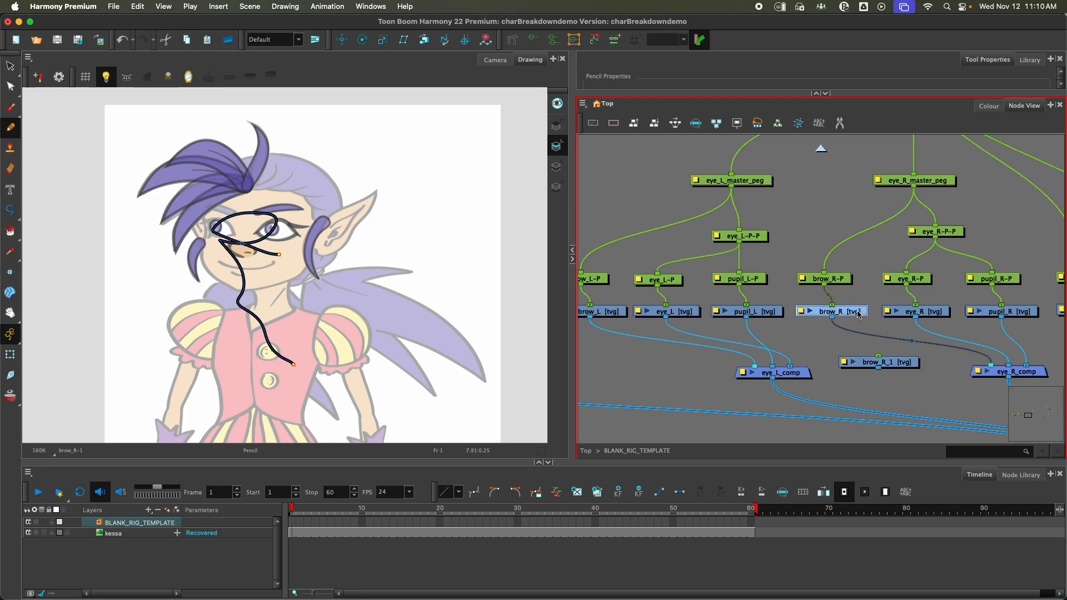
pyautogui.moveTo(860, 315); pyautogui.dragTo(857, 313)
pyautogui.click(905, 365)
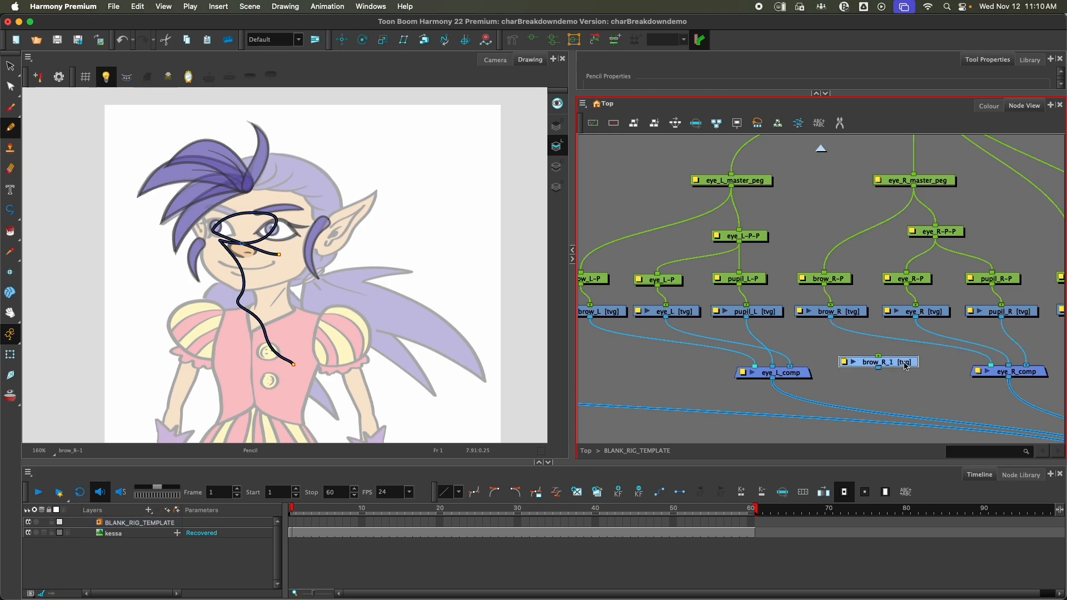
# Draw a second pencil scribble across the face in the duplicate brow_R_1 node and check it against brow_R.
pyautogui.moveTo(318, 199)
pyautogui.mouseDown()
pyautogui.moveTo(385, 214)
pyautogui.moveTo(230, 288)
pyautogui.mouseUp()
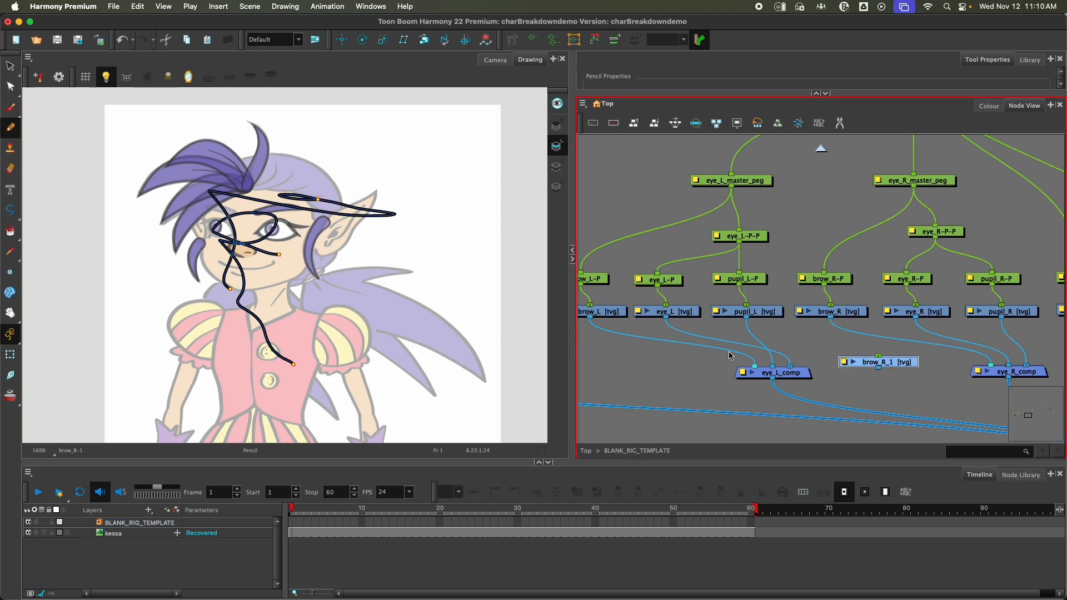
pyautogui.click(823, 312)
pyautogui.click(905, 366)
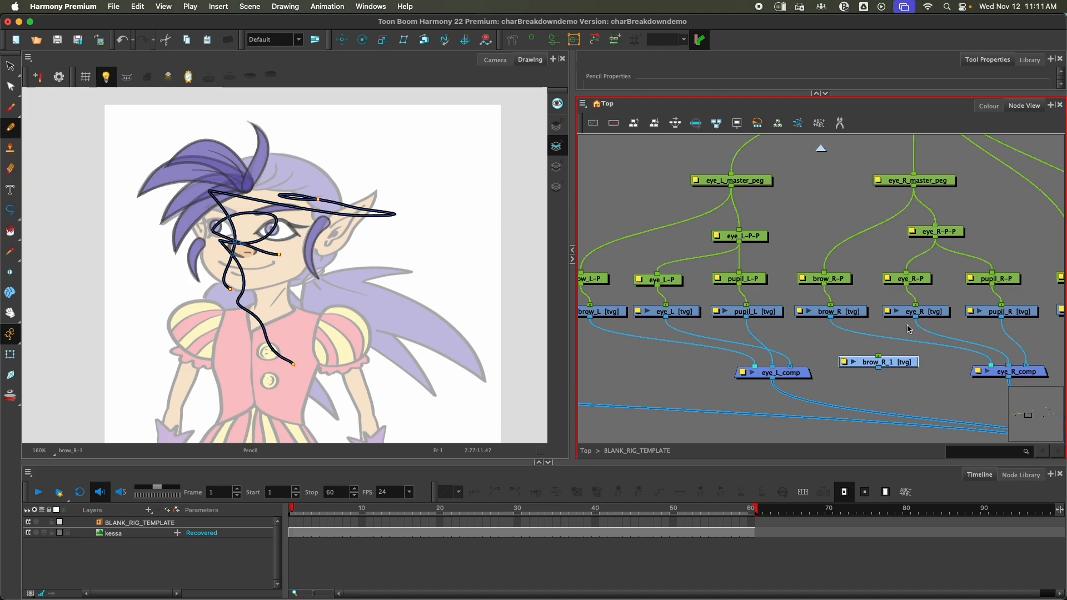
# Delete the duplicate brow_R_1 node and clear all the test scribbles from the brow_R drawing.
pyautogui.press('Delete')
pyautogui.click(851, 317)
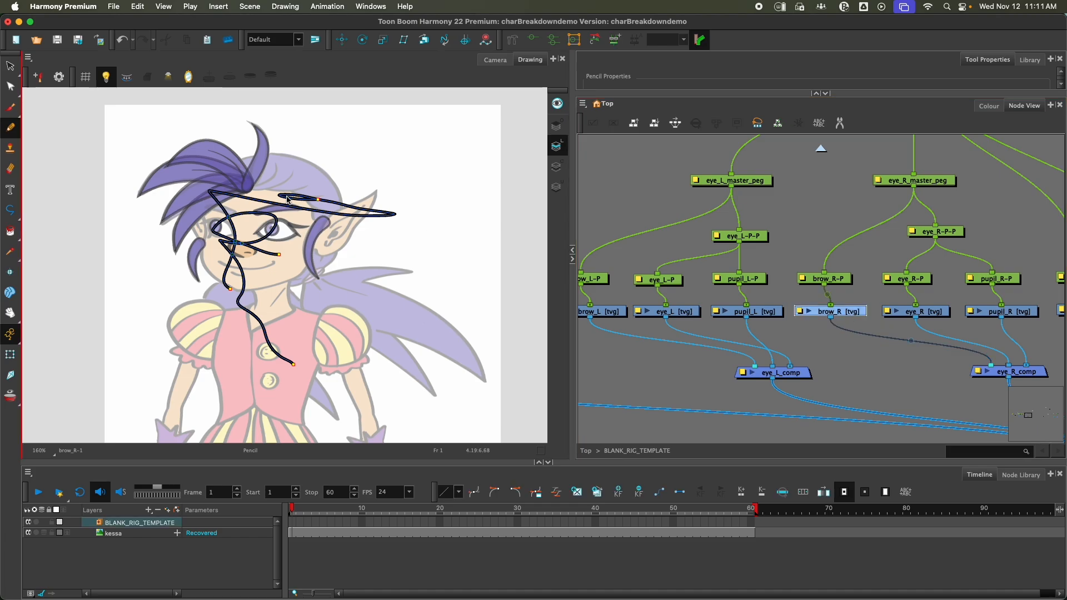
pyautogui.click(10, 65)
pyautogui.moveTo(172, 115)
pyautogui.mouseDown()
pyautogui.moveTo(83, 381)
pyautogui.moveTo(88, 305)
pyautogui.mouseUp()
pyautogui.press('Delete')
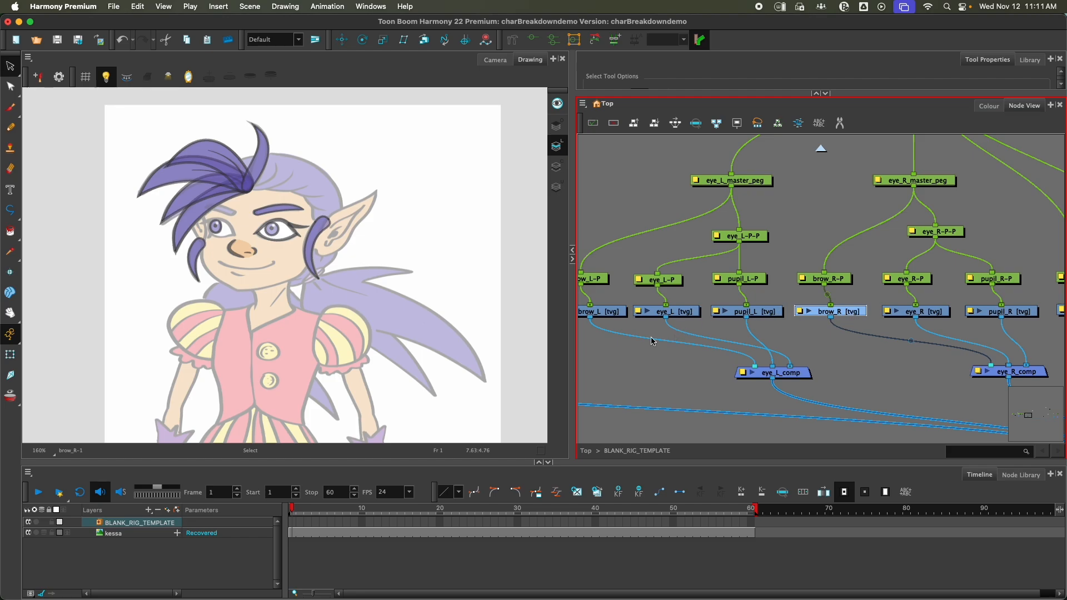
# Copy the eyebrow artwork from the brow_L drawing, paste it into the brow_R drawing and select it there.
pyautogui.moveTo(643, 338); pyautogui.dragTo(731, 350)
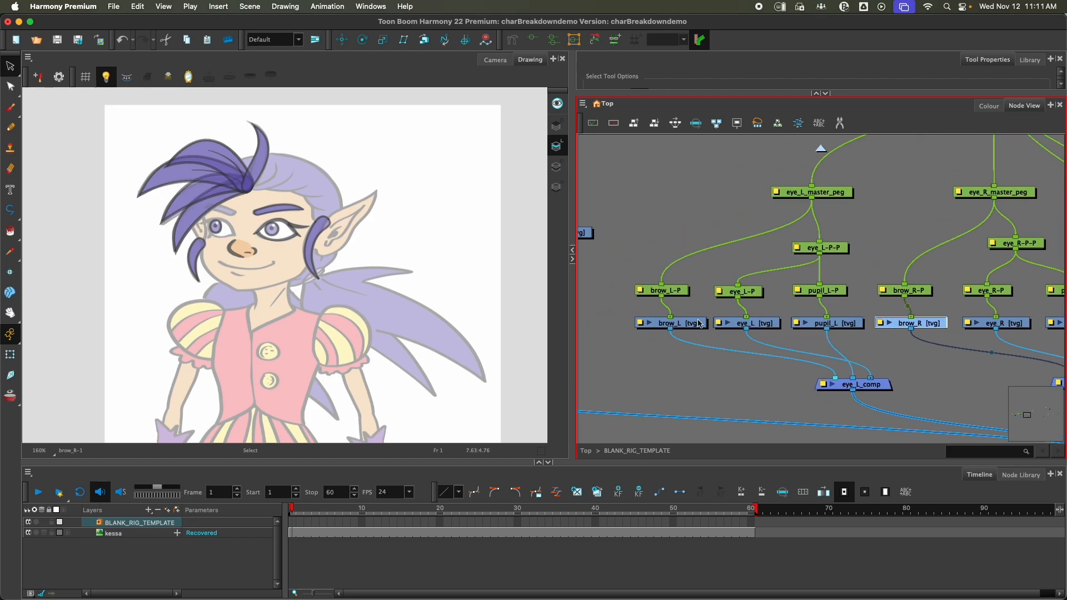
pyautogui.click(888, 344)
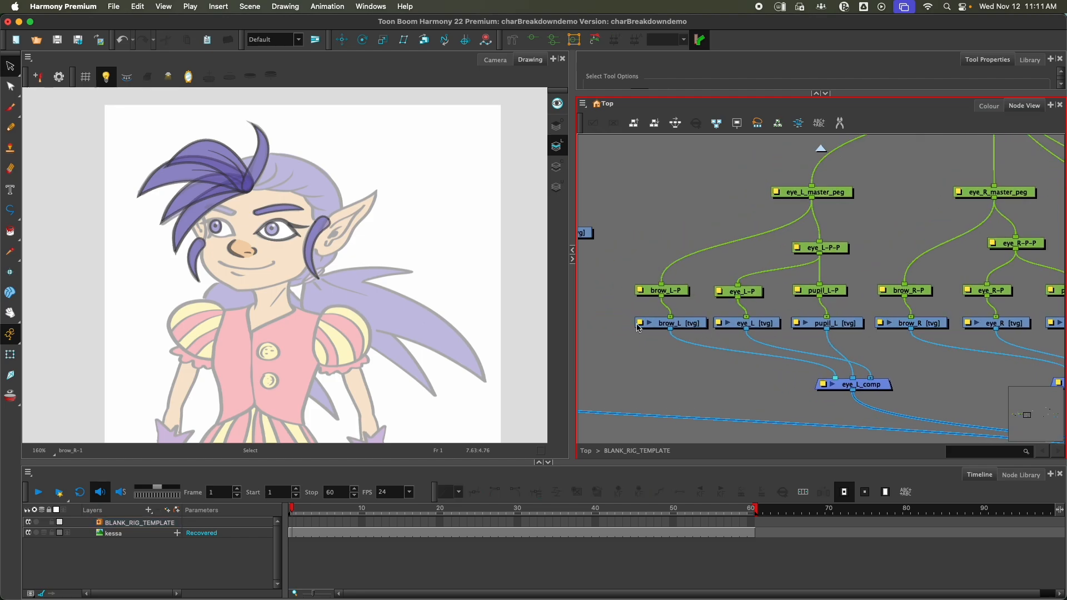
pyautogui.click(686, 326)
pyautogui.scroll(5, 246, 208)
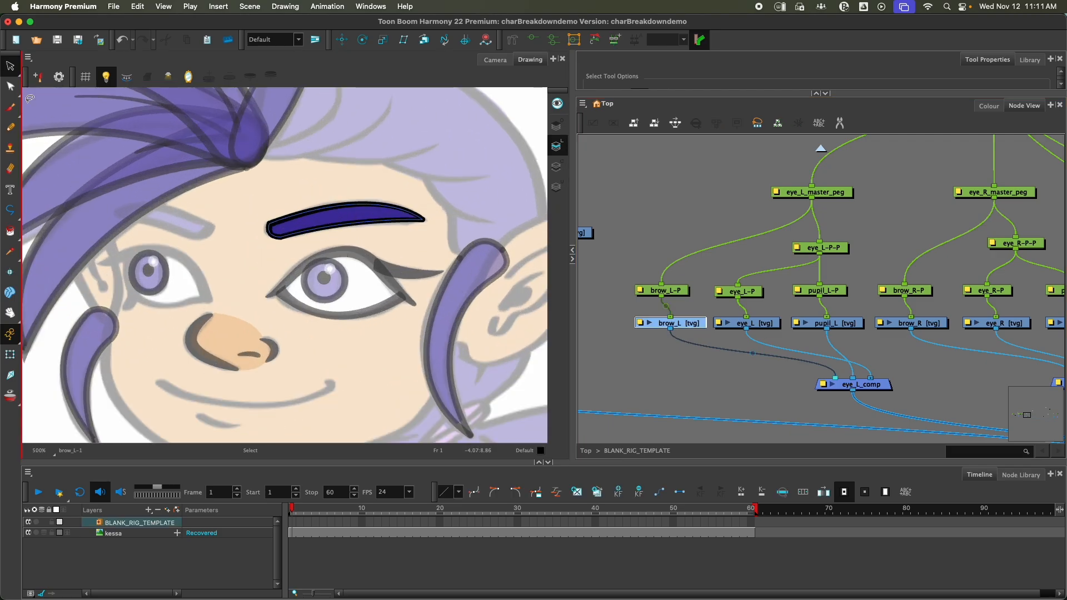
pyautogui.moveTo(441, 164)
pyautogui.mouseDown()
pyautogui.moveTo(444, 230)
pyautogui.moveTo(336, 265)
pyautogui.moveTo(334, 136)
pyautogui.moveTo(439, 162)
pyautogui.mouseUp()
pyautogui.scroll(-3, 411, 209)
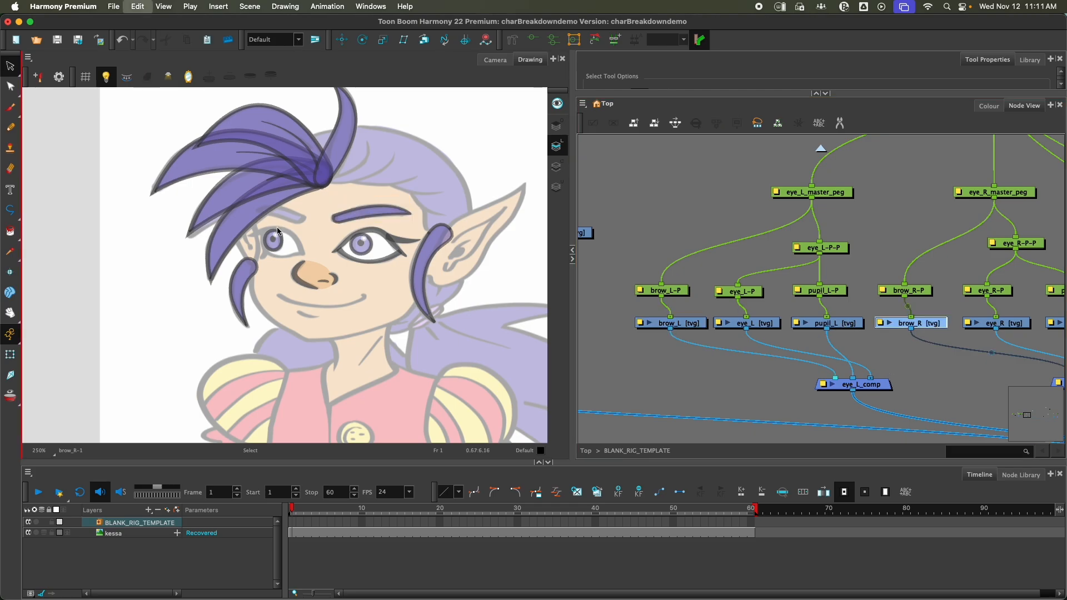
pyautogui.click(395, 210)
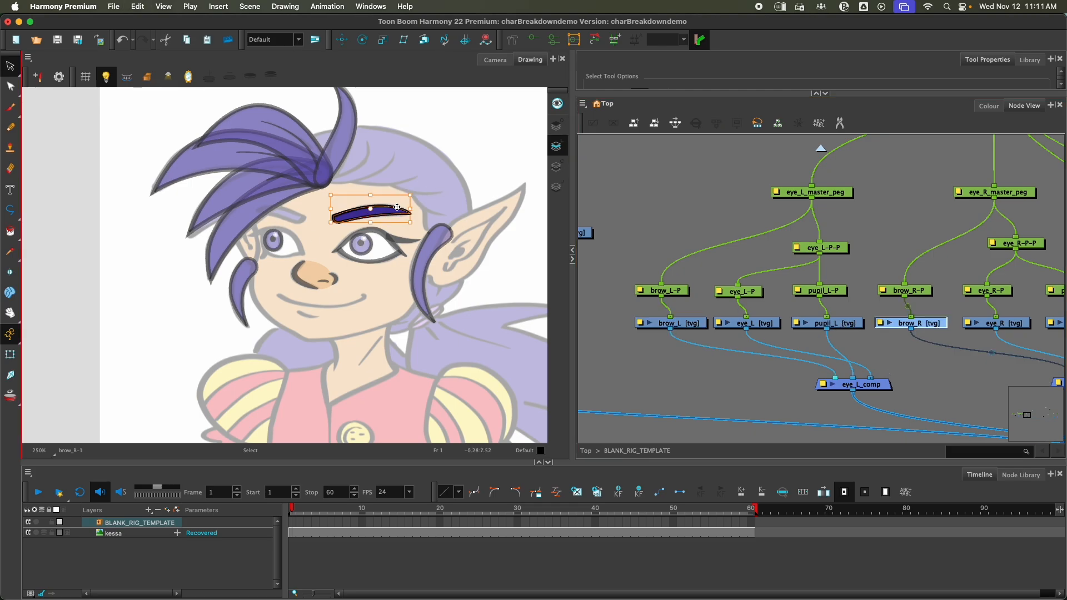
# Move the pasted eyebrow above the character's right eye and flip it horizontally.
pyautogui.moveTo(397, 207); pyautogui.dragTo(274, 192)
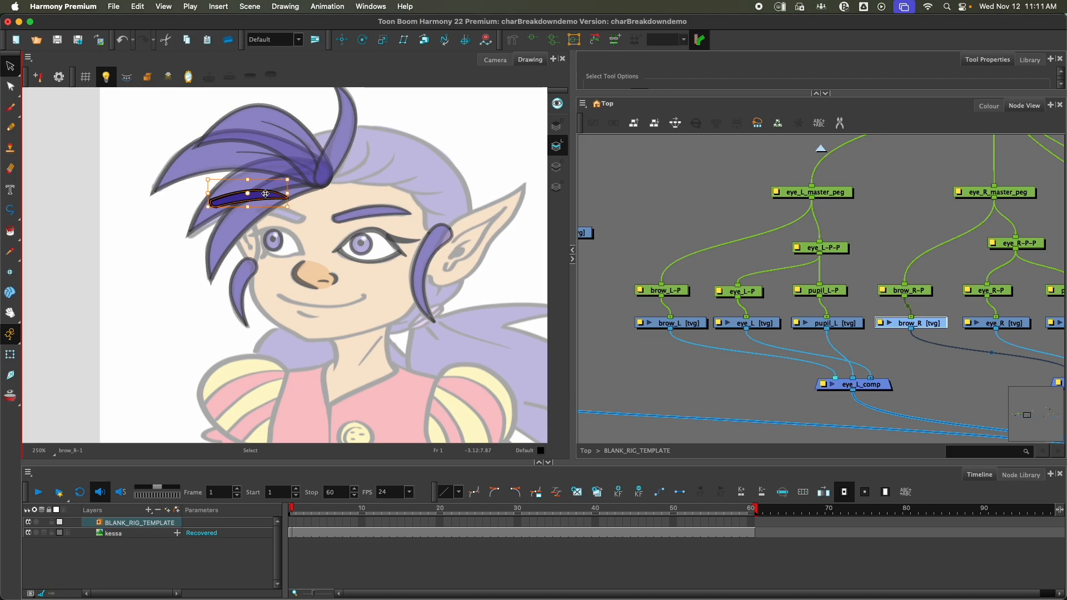
pyautogui.click(275, 8)
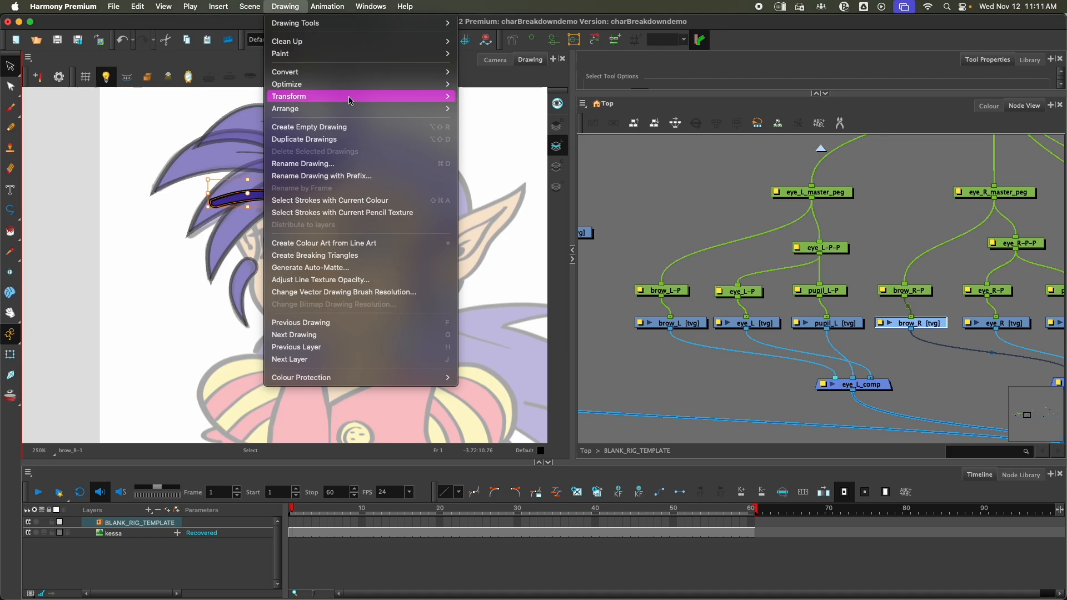
pyautogui.moveTo(400, 97)
pyautogui.click(405, 142)
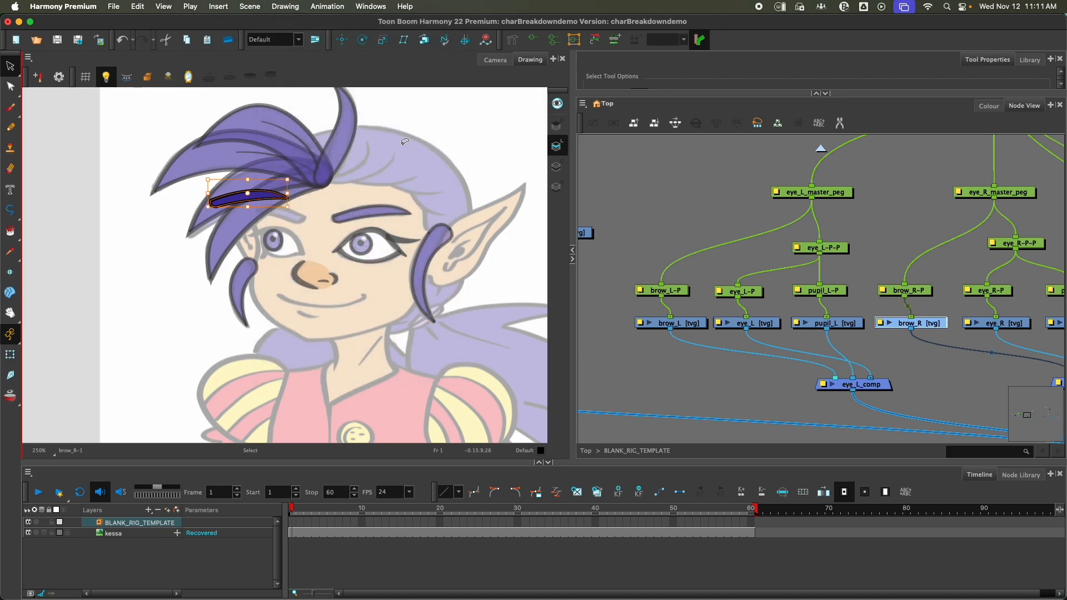
pyautogui.press('4')
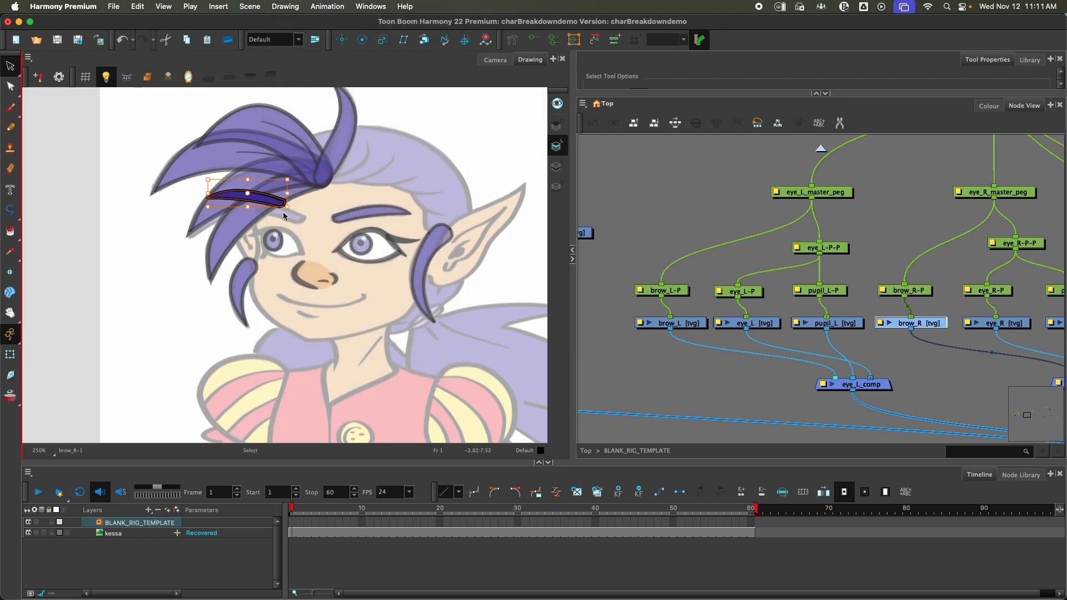
# Position the flipped eyebrow over the reference brow and narrow it from its outer end to match the artwork.
pyautogui.moveTo(268, 194); pyautogui.dragTo(272, 194)
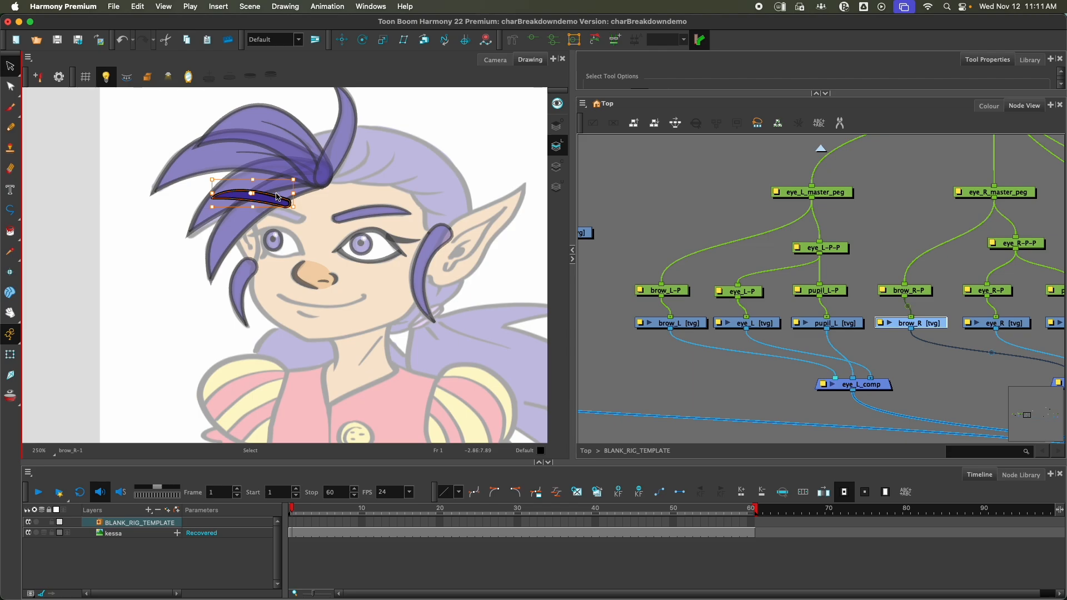
pyautogui.press('super+z')
pyautogui.moveTo(279, 197); pyautogui.dragTo(289, 216)
pyautogui.scroll(3, 289, 216)
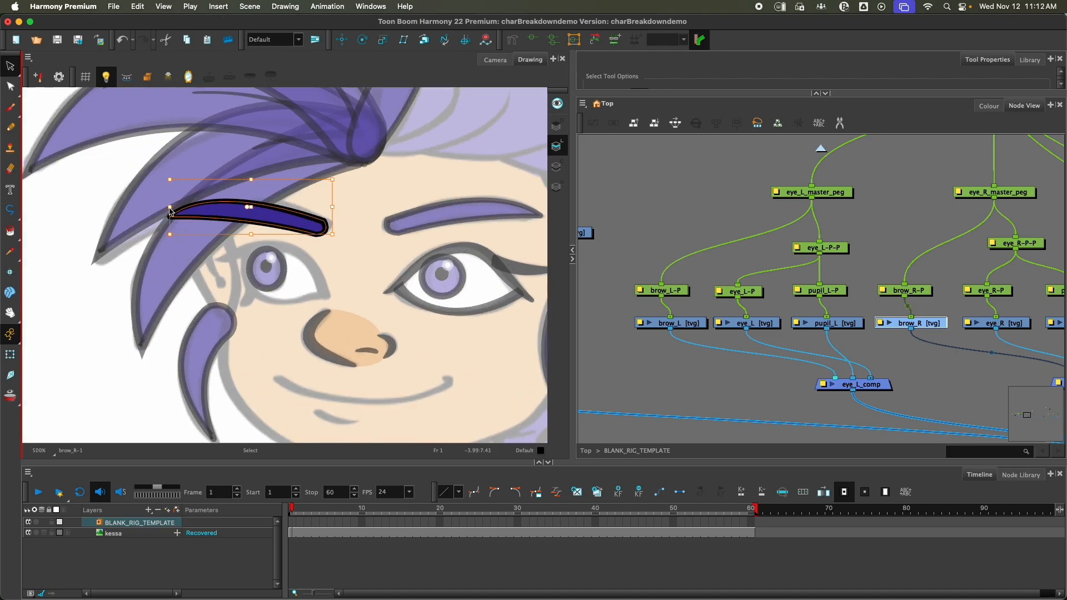
pyautogui.moveTo(169, 208); pyautogui.dragTo(231, 210)
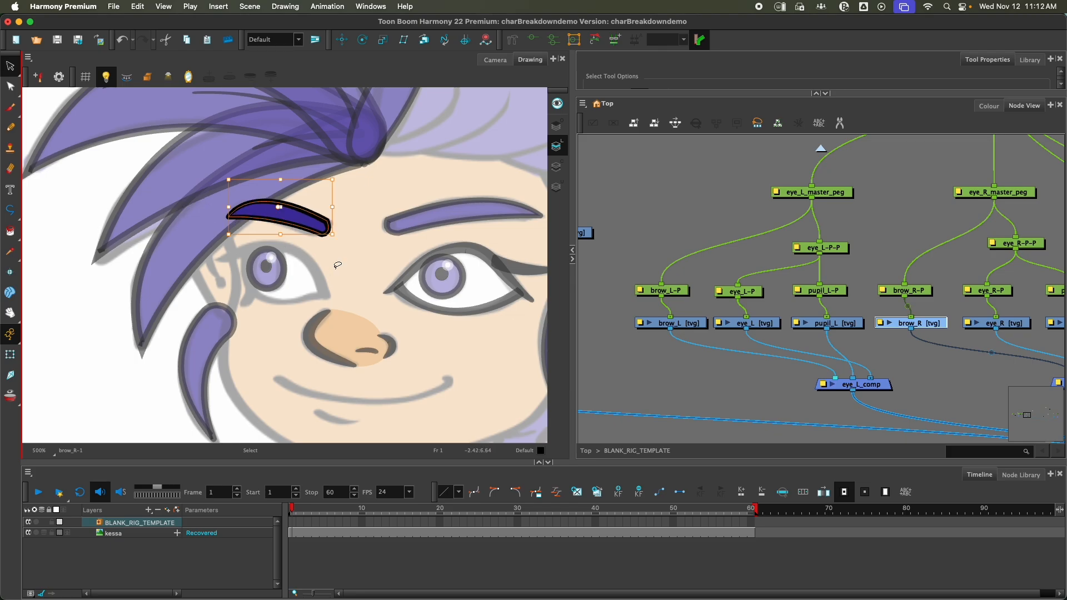
pyautogui.scroll(-2, 337, 265)
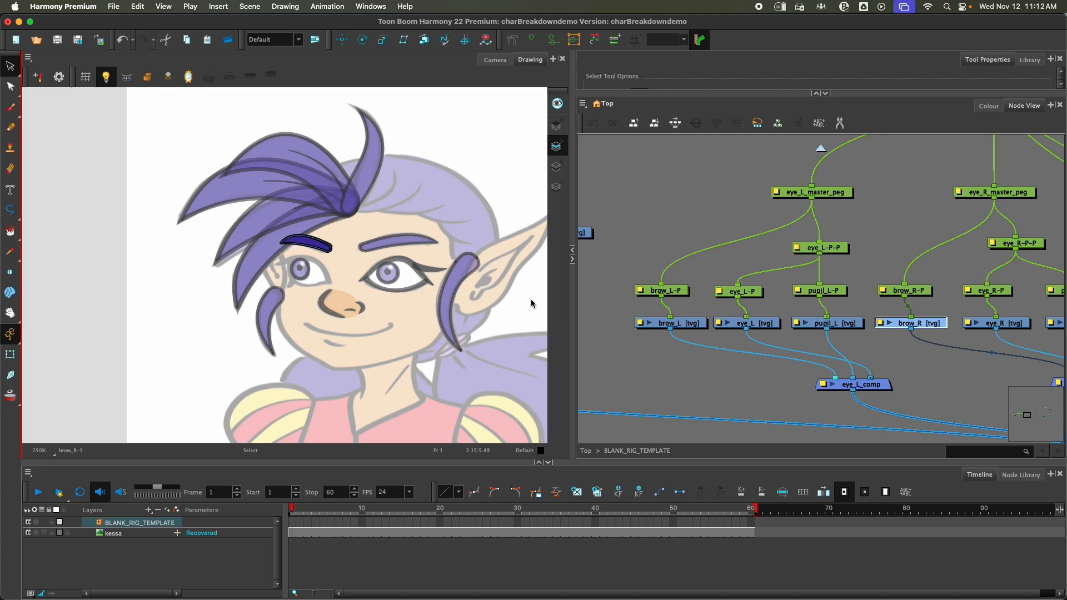
# Check the brow_L drawing on the character and look over the neighbouring hair and eye nodes.
pyautogui.click(697, 330)
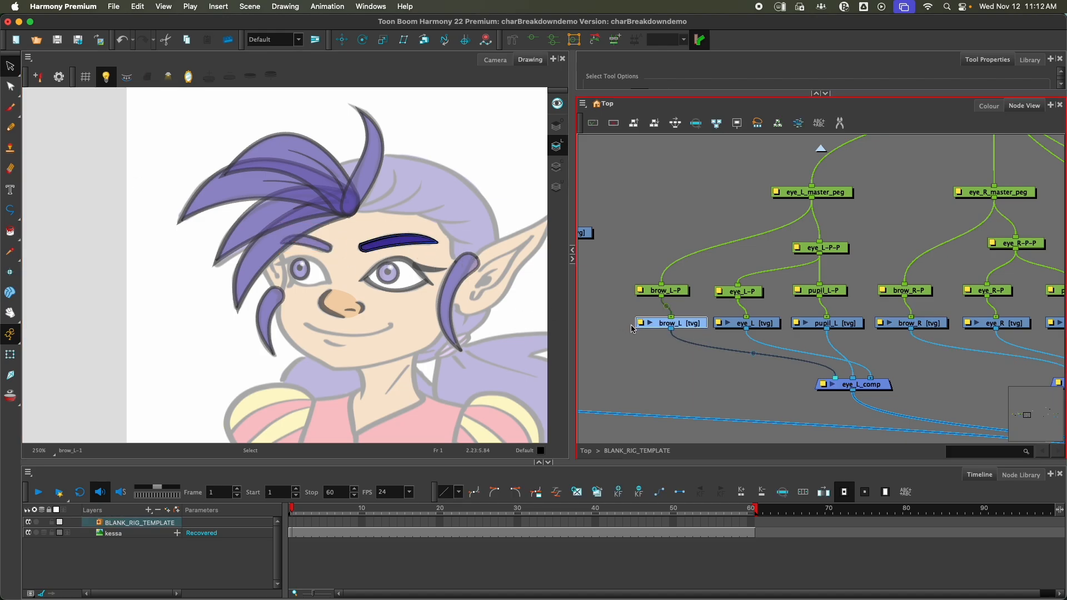
pyautogui.click(699, 382)
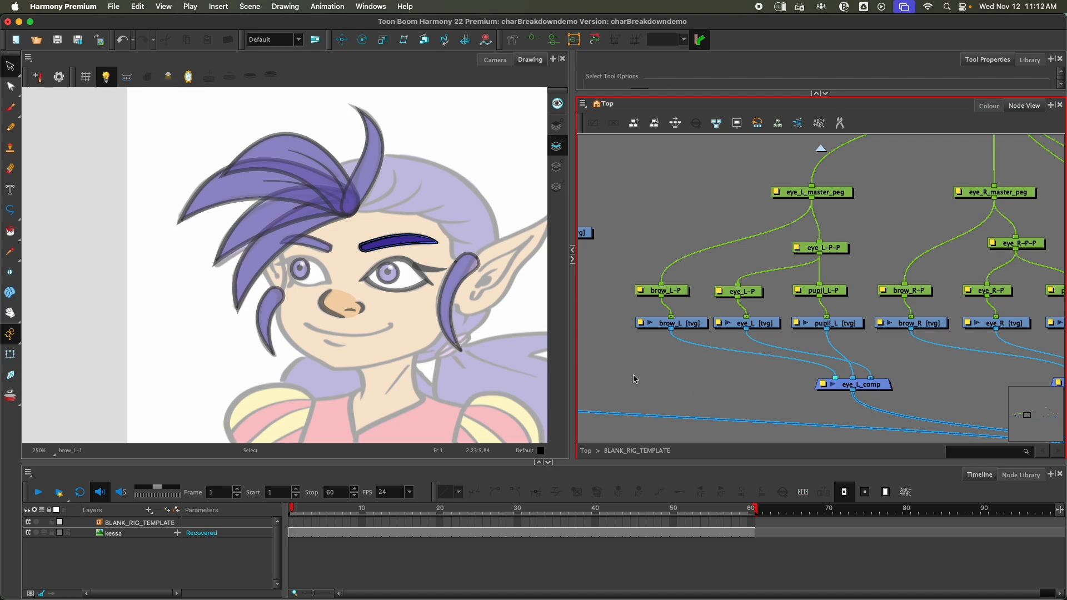
pyautogui.hscroll(-10, 617, 364)
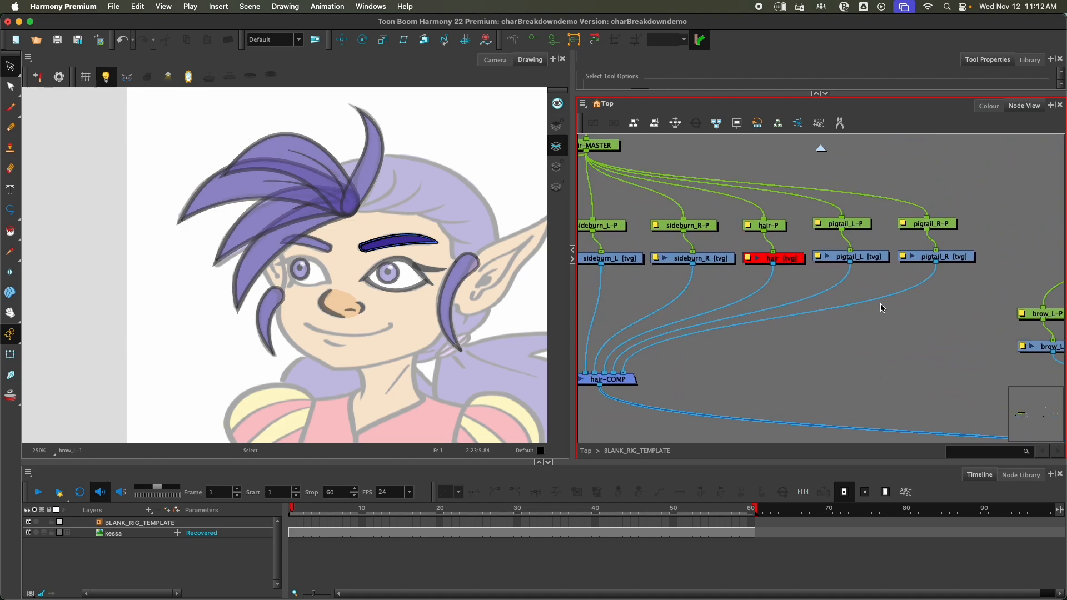
pyautogui.hscroll(10, 880, 305)
pyautogui.hscroll(10, 943, 410)
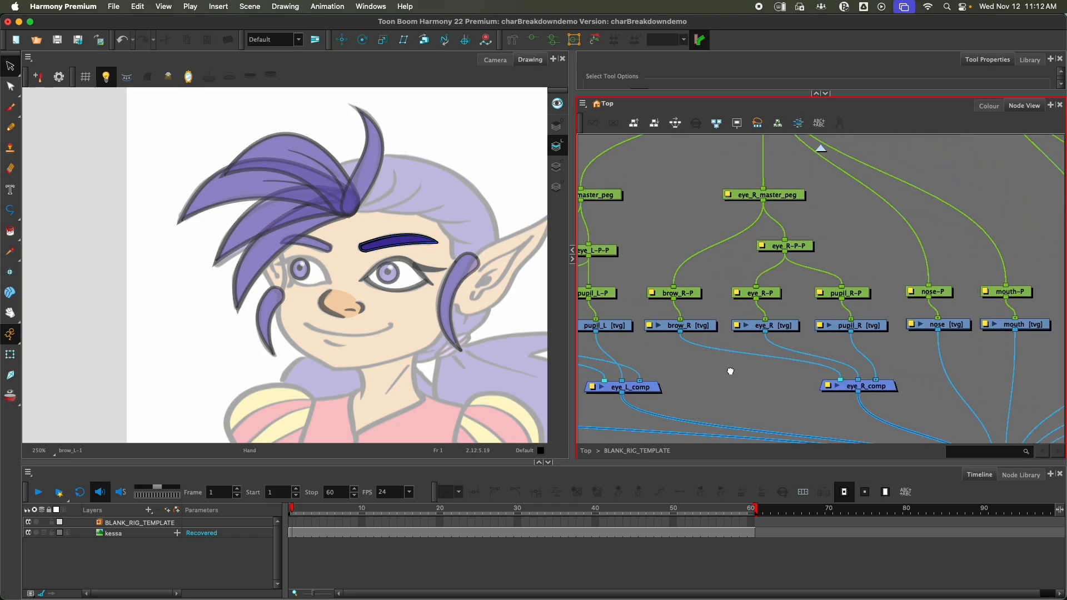
# Trace the character's smile in the mouth drawing as a single curved Polyline stroke from corner to corner.
pyautogui.click(865, 309)
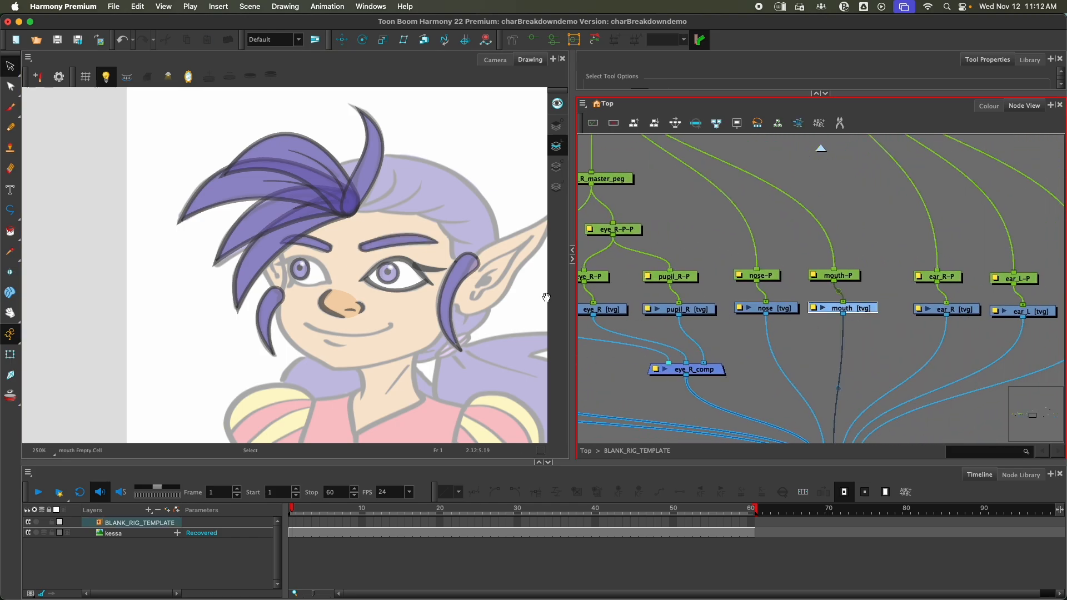
pyautogui.scroll(4, 295, 333)
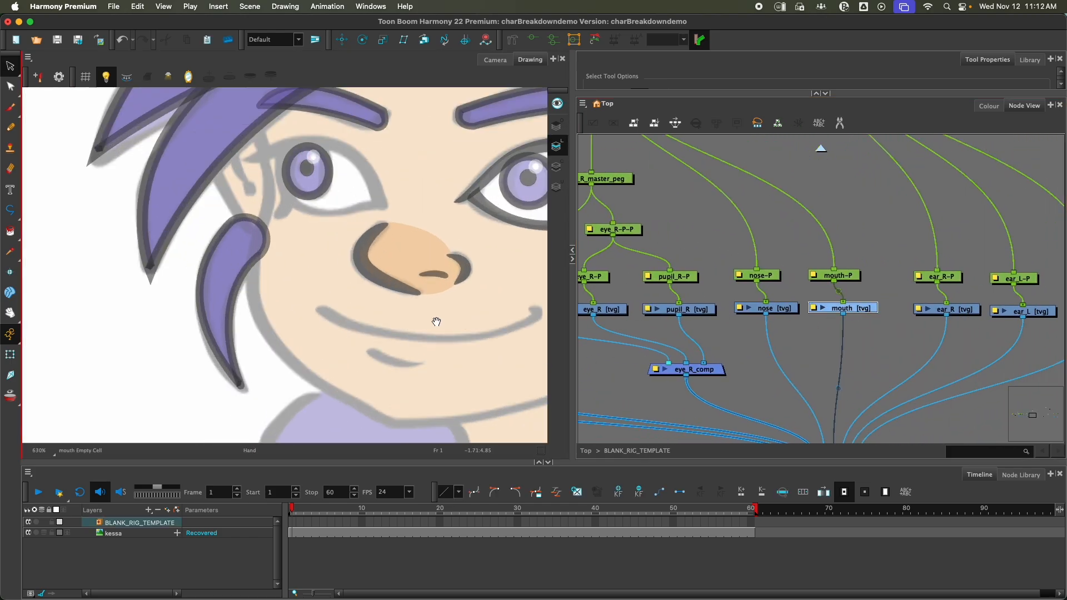
pyautogui.moveTo(445, 320); pyautogui.dragTo(303, 312)
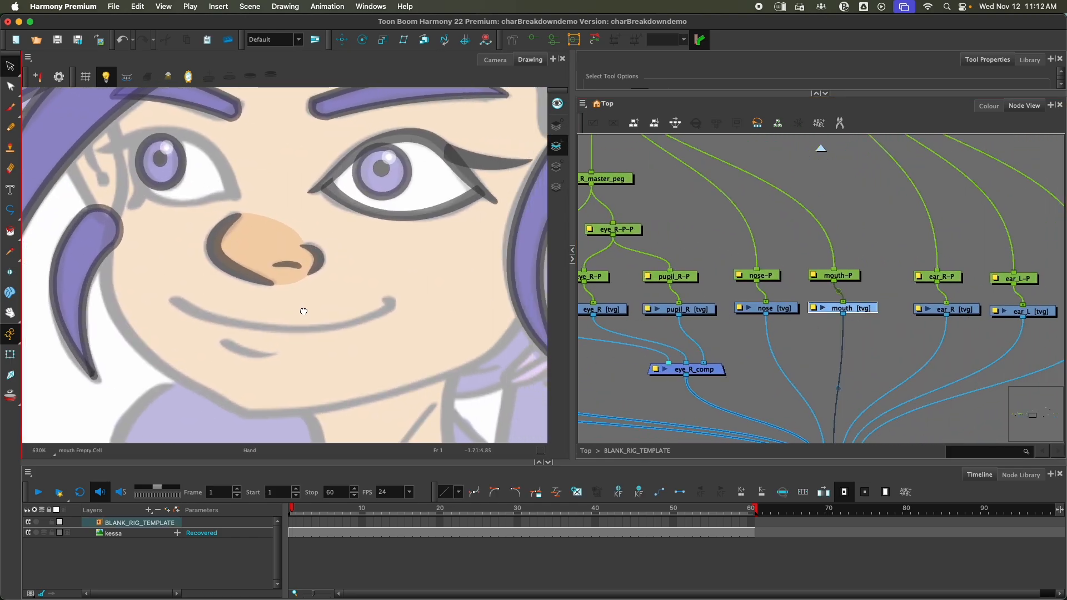
pyautogui.click(11, 210)
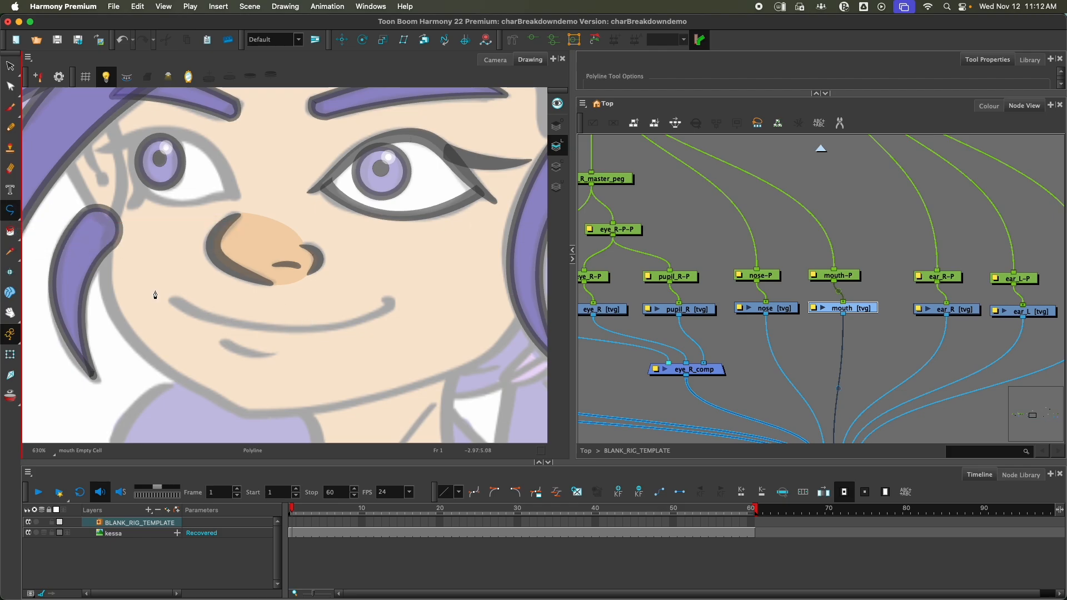
pyautogui.scroll(-5, 287, 296)
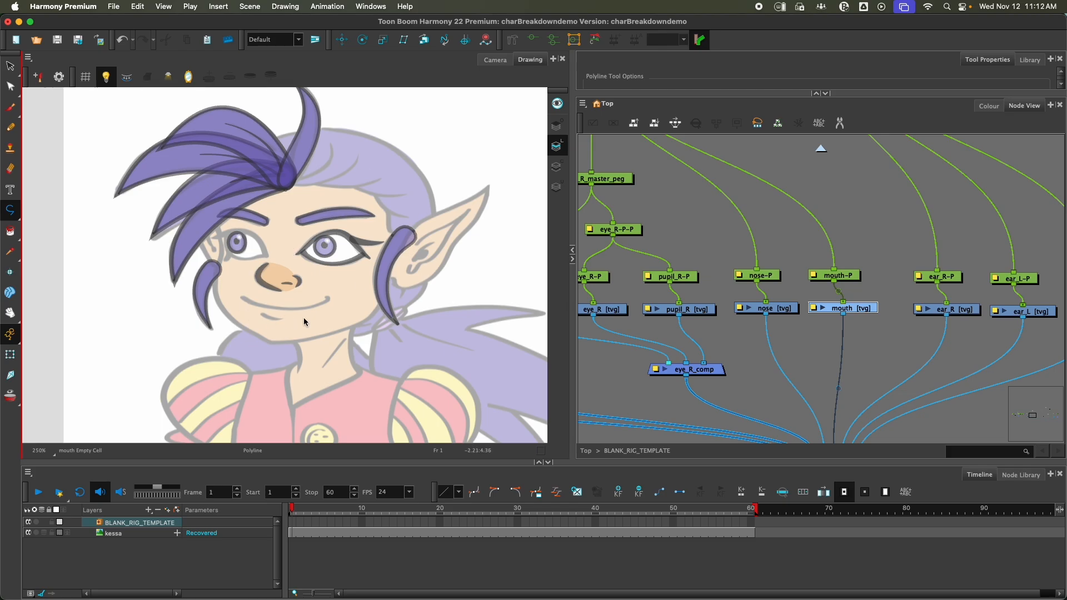
pyautogui.scroll(5, 275, 321)
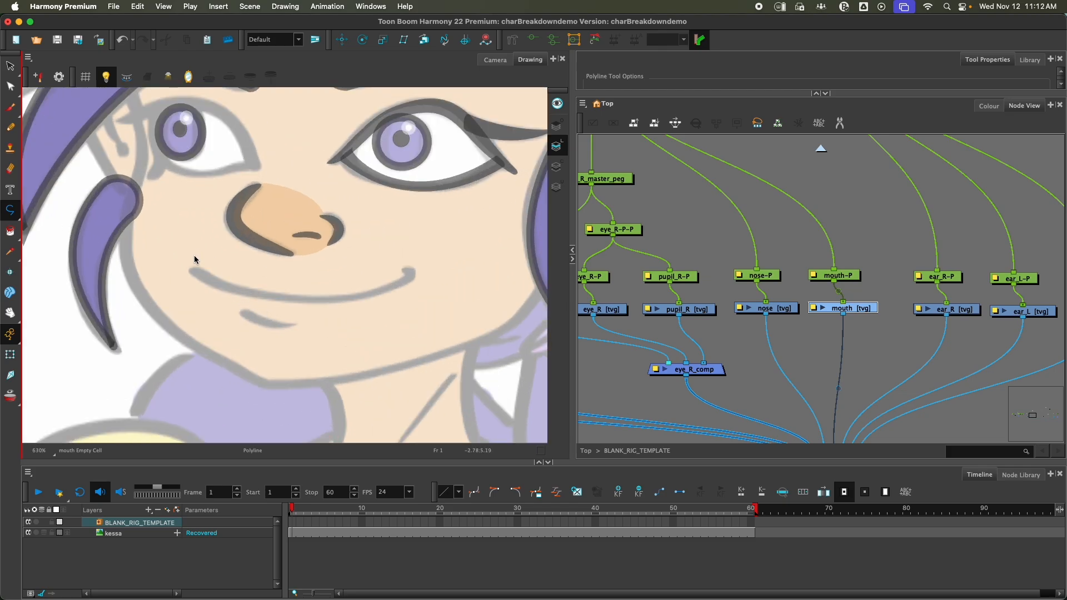
pyautogui.click(10, 128)
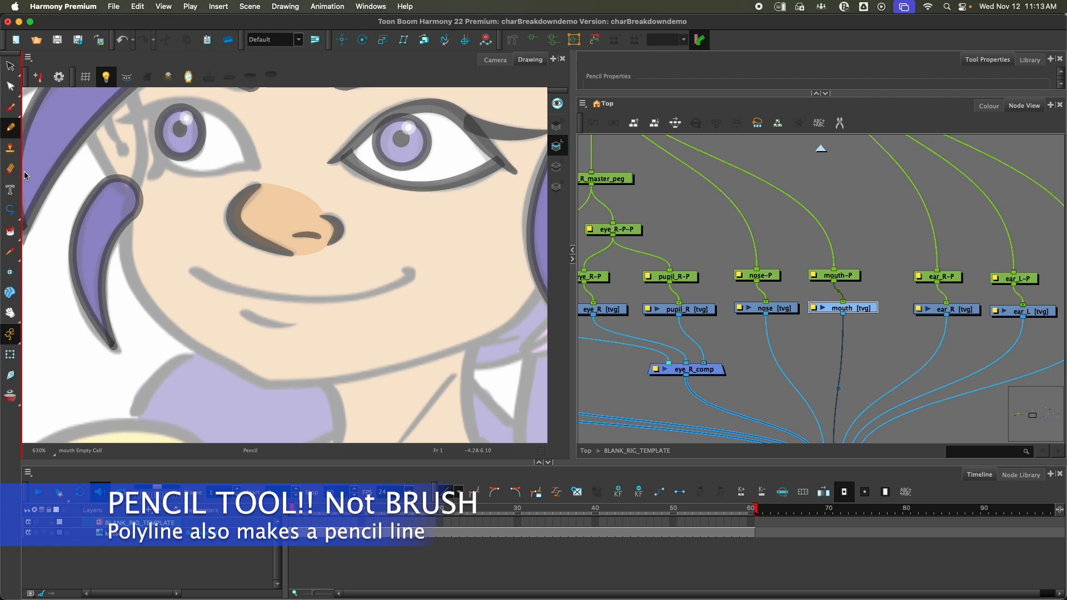
pyautogui.click(9, 211)
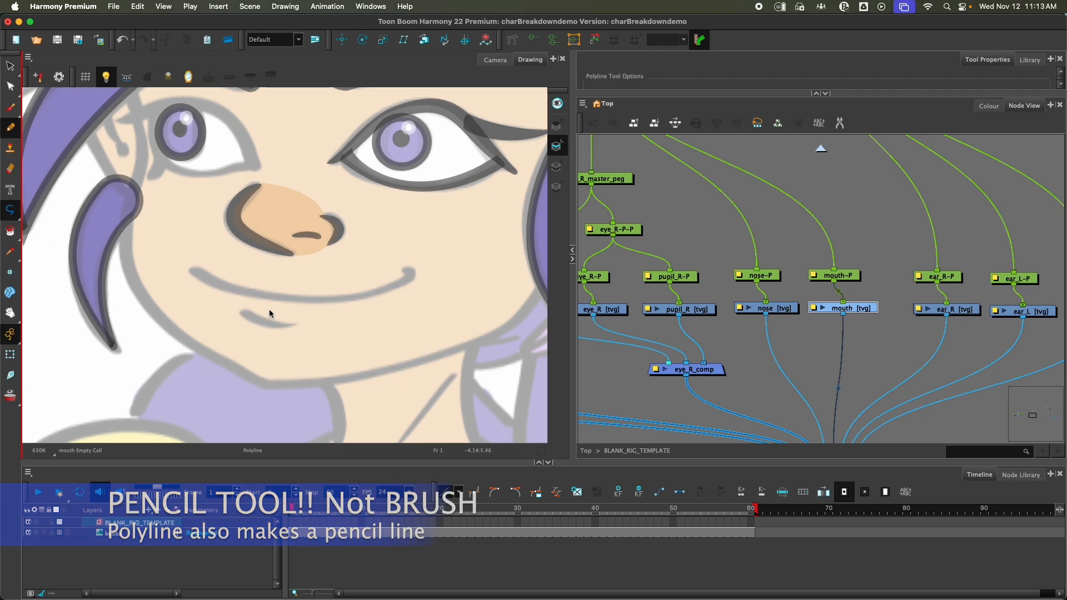
pyautogui.click(194, 273)
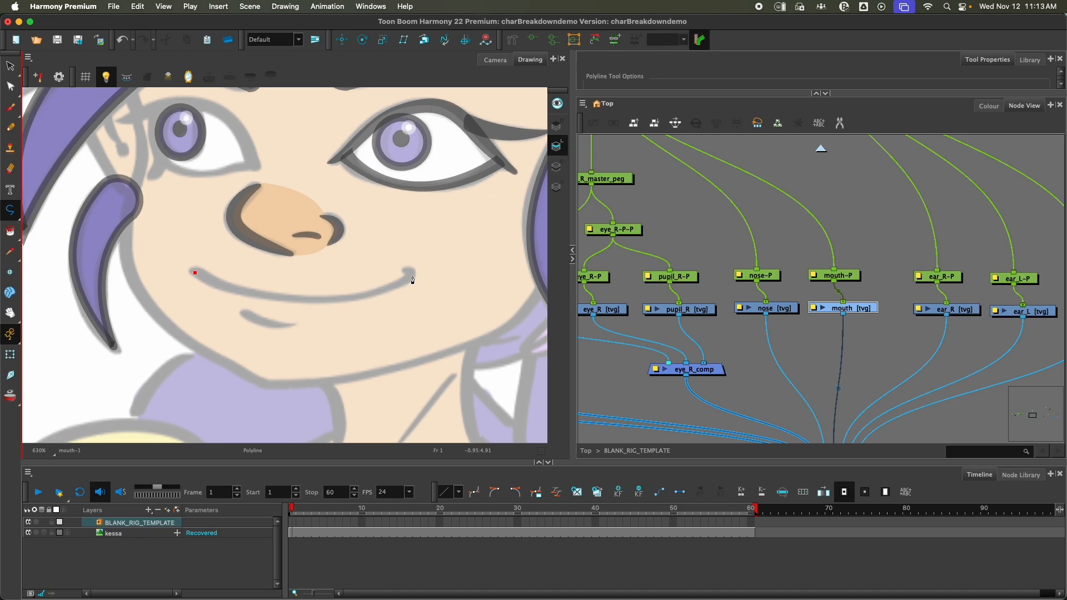
pyautogui.moveTo(412, 275); pyautogui.dragTo(535, 223)
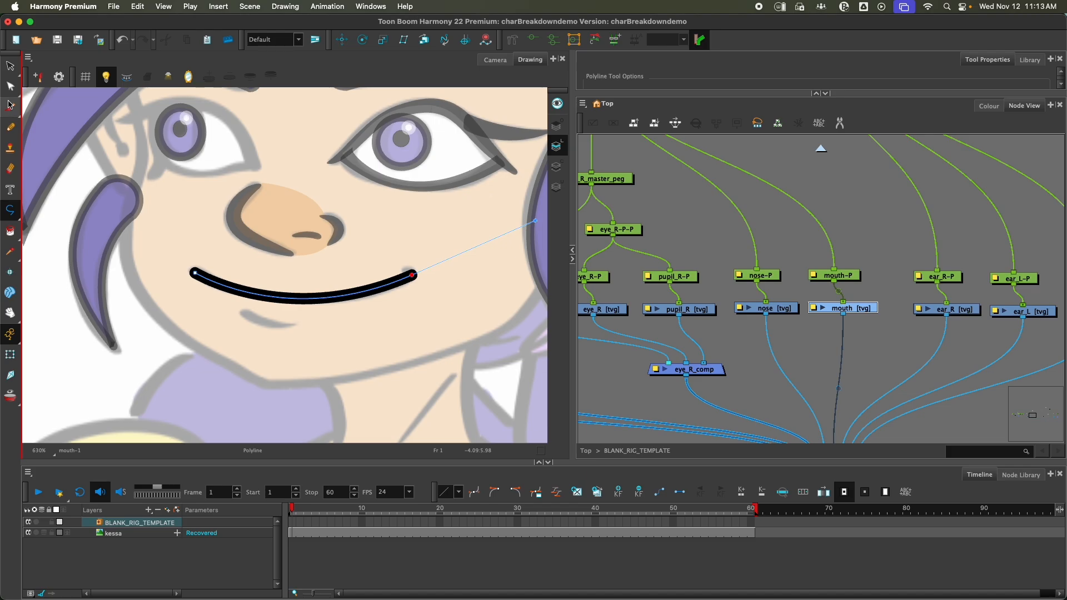
pyautogui.click(10, 89)
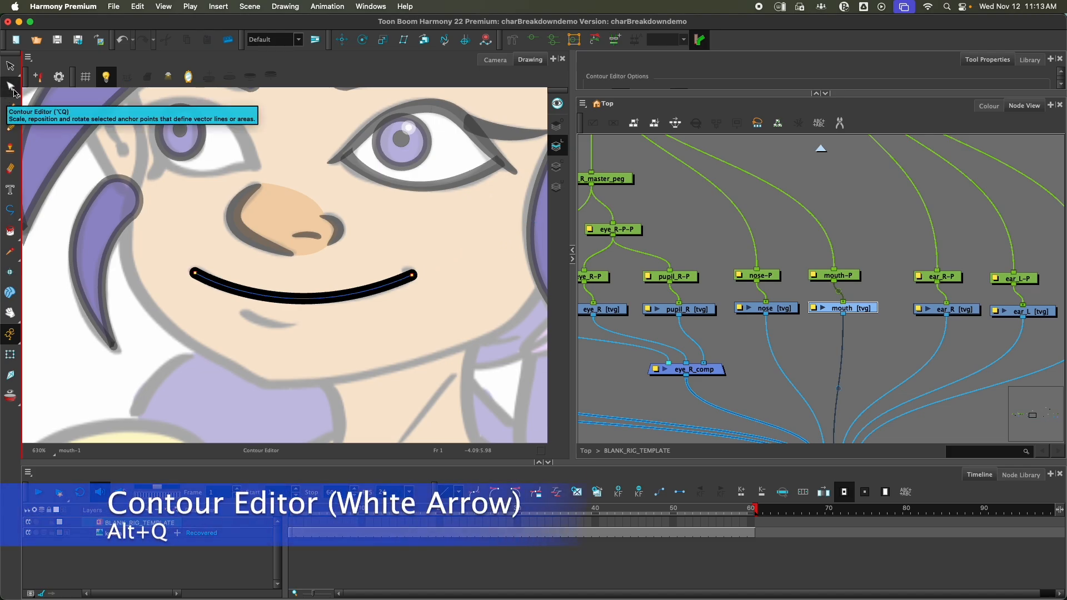
pyautogui.click(11, 88)
pyautogui.click(12, 87)
pyautogui.click(11, 87)
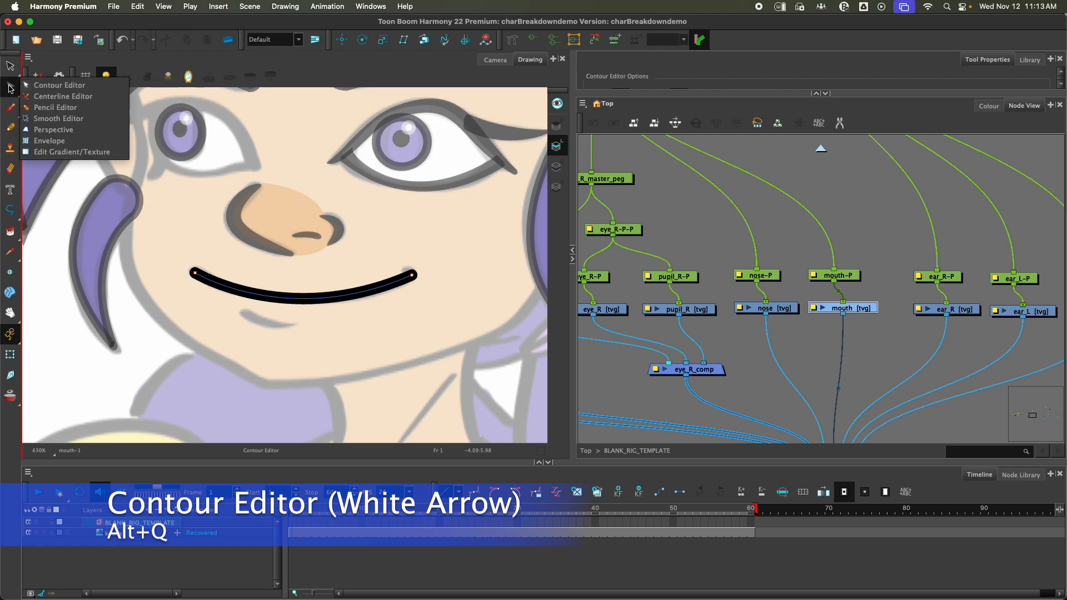
pyautogui.click(9, 88)
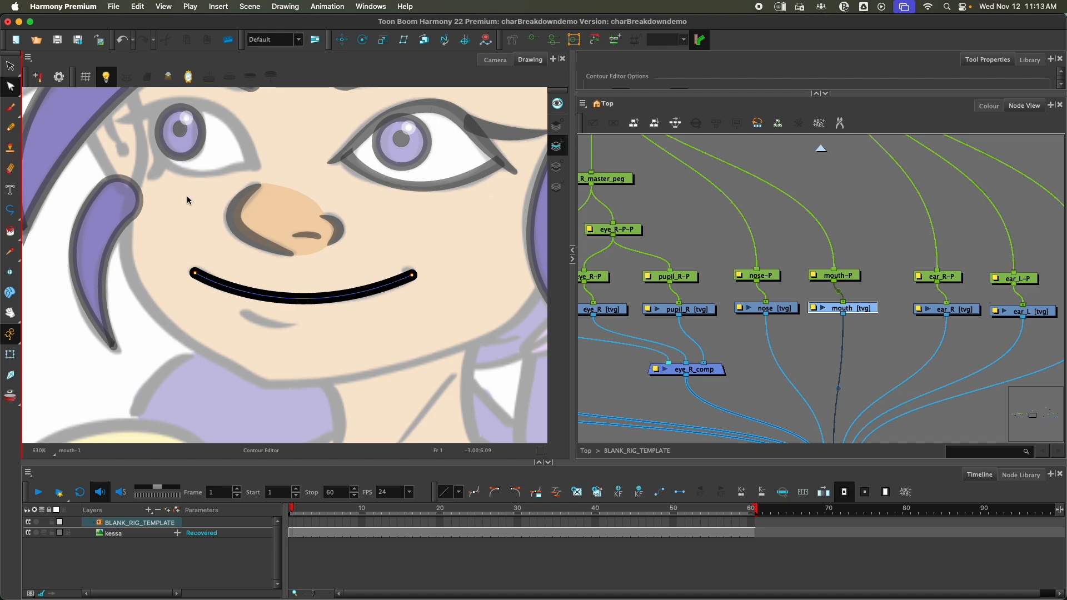
# Taper both ends of the mouth line and adjust its lower edge at the middle using the Pencil Editor.
pyautogui.click(8, 89)
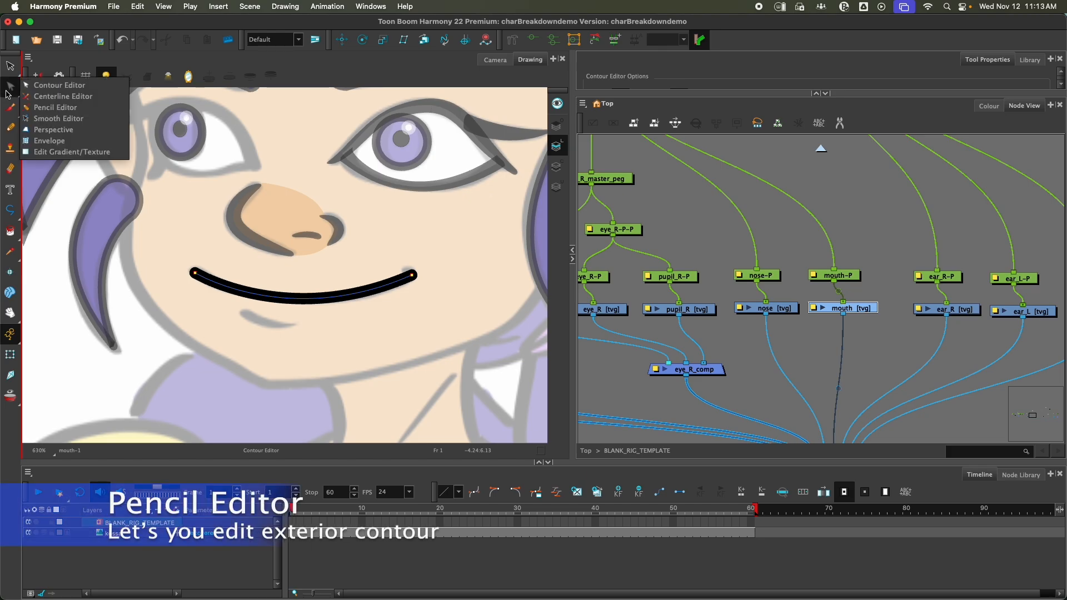
pyautogui.click(56, 109)
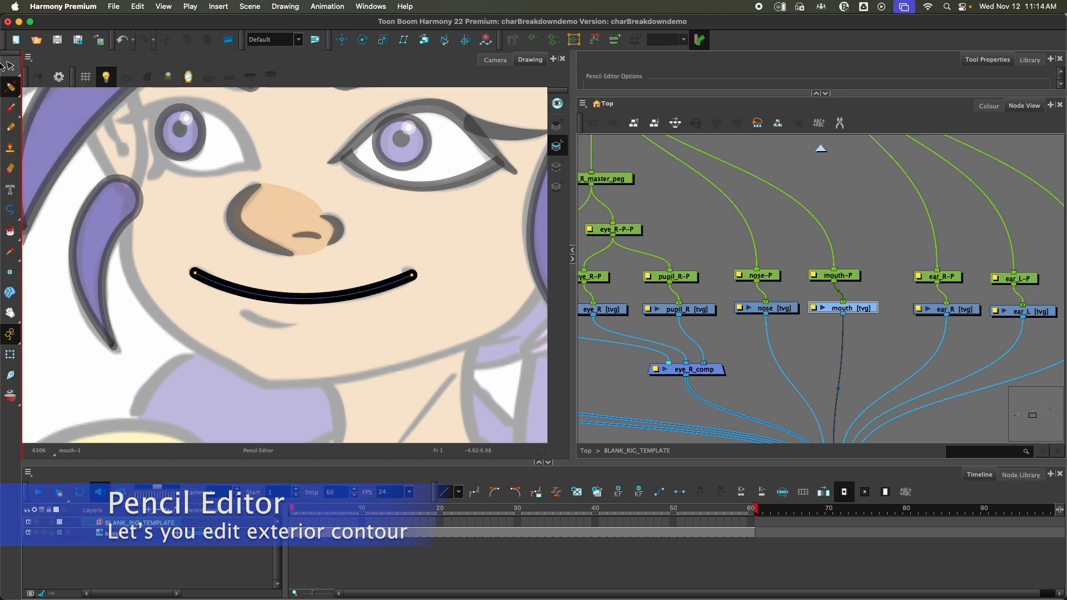
pyautogui.click(386, 285)
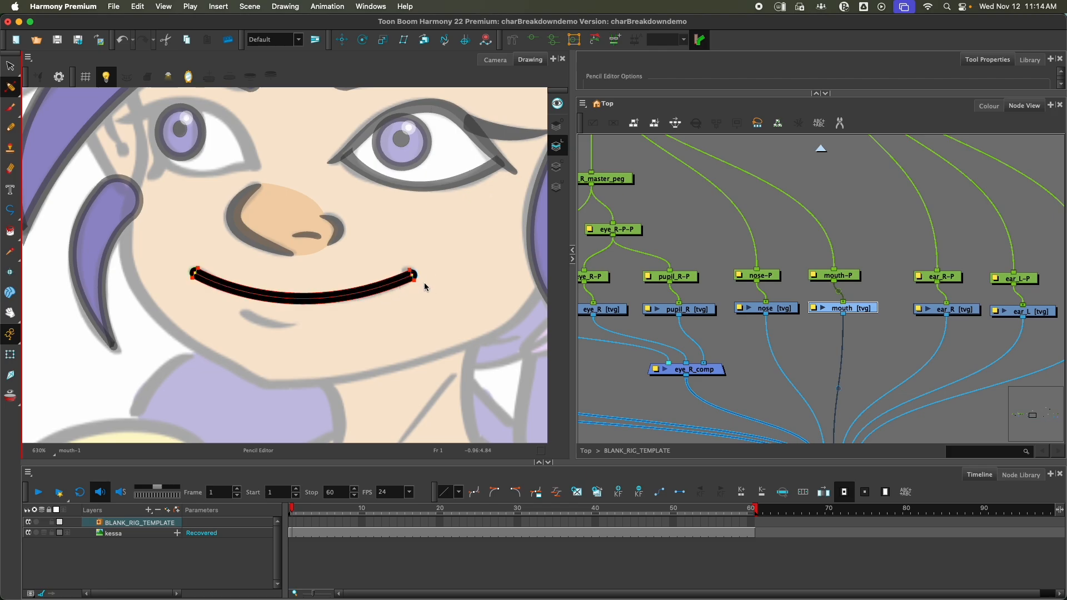
pyautogui.scroll(3, 425, 282)
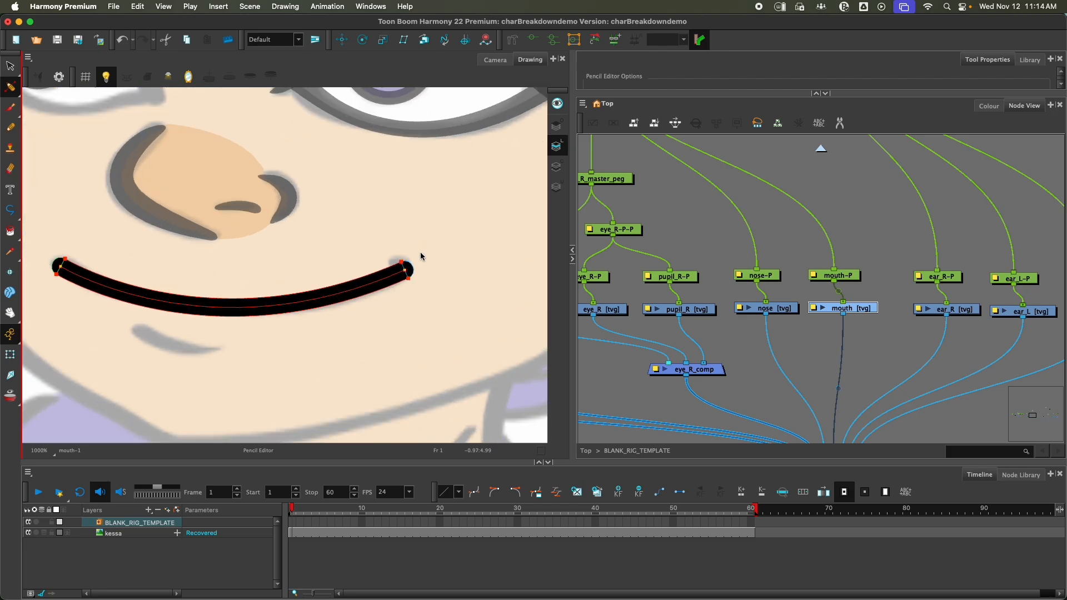
pyautogui.click(416, 259)
pyautogui.moveTo(410, 278); pyautogui.dragTo(412, 270)
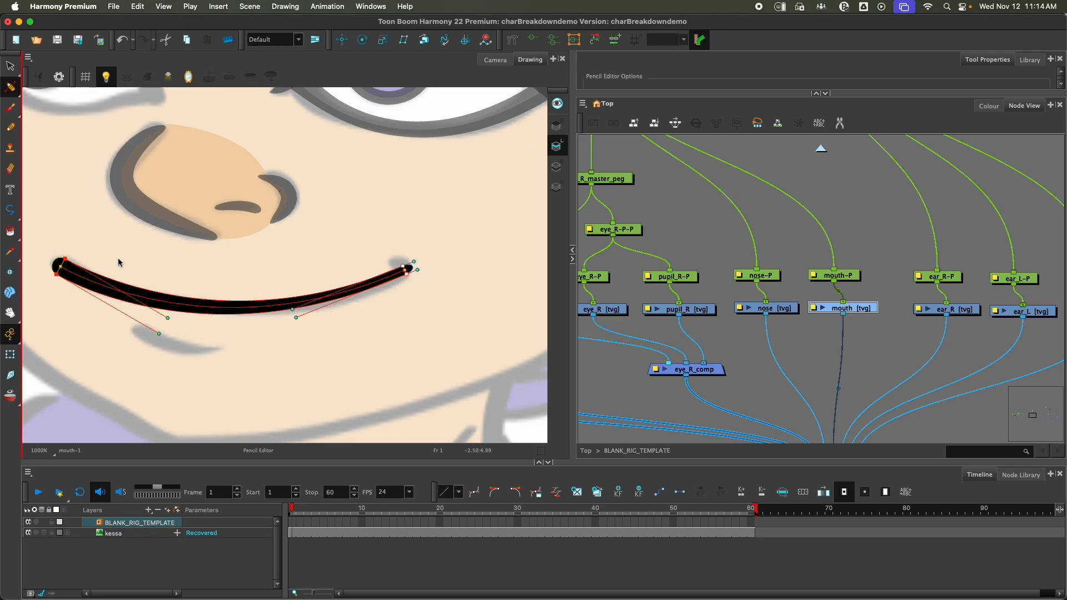
pyautogui.moveTo(49, 270); pyautogui.dragTo(48, 265)
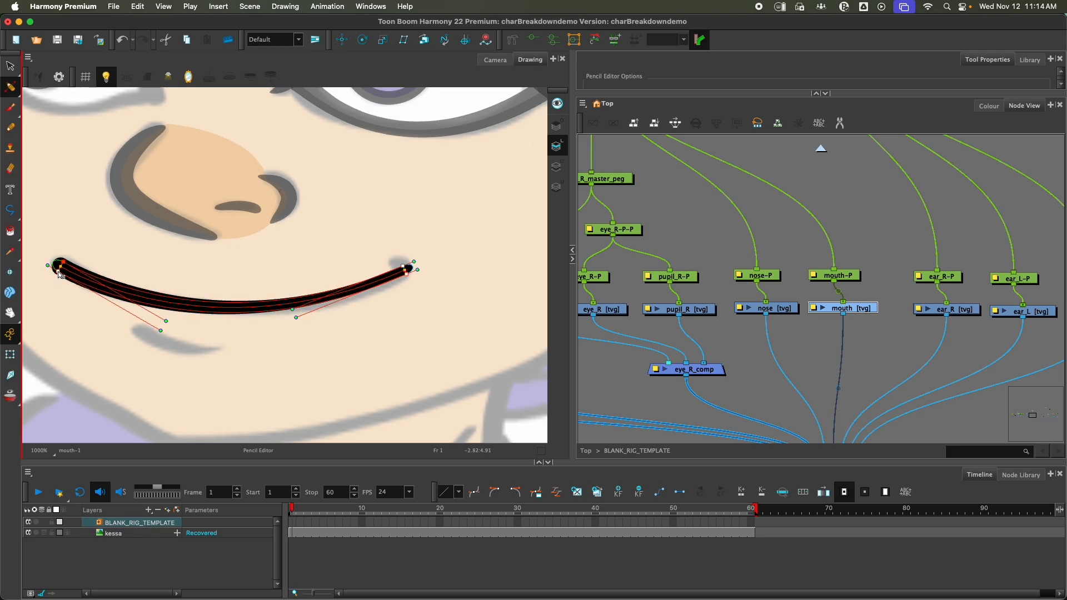
pyautogui.moveTo(247, 316); pyautogui.dragTo(253, 319)
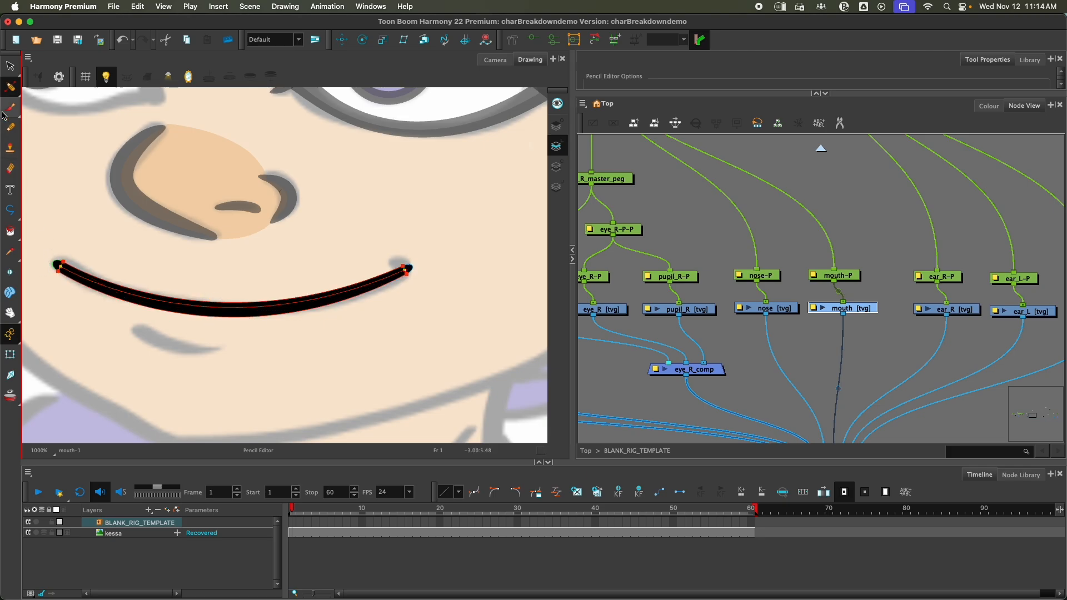
# Adjust the mouth line's central curve and end points over the reference smile with the Contour Editor.
pyautogui.moveTo(4, 89); pyautogui.dragTo(84, 84)
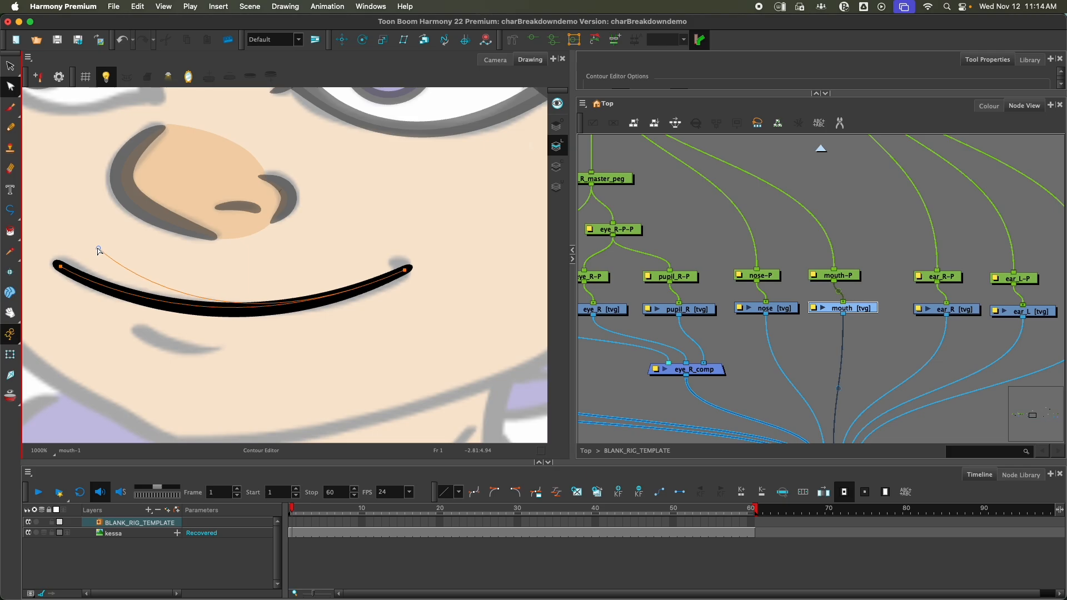
pyautogui.moveTo(67, 267)
pyautogui.mouseDown()
pyautogui.moveTo(110, 263)
pyautogui.moveTo(60, 266)
pyautogui.mouseUp()
pyautogui.moveTo(400, 275); pyautogui.dragTo(404, 281)
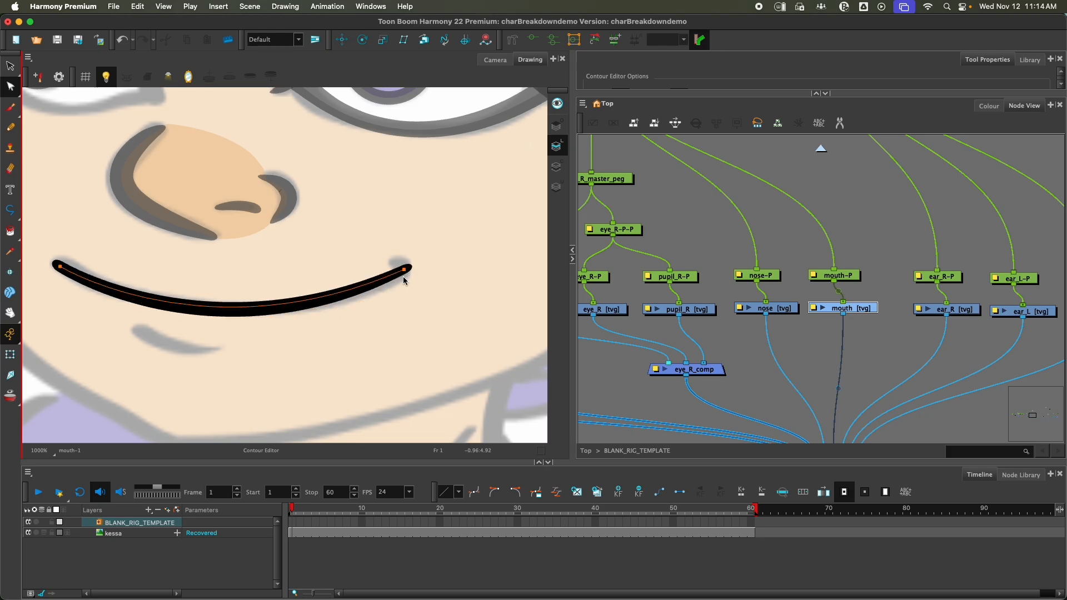
# Thicken the mouth line at its right-hand corner with the Pencil Editor.
pyautogui.click(12, 89)
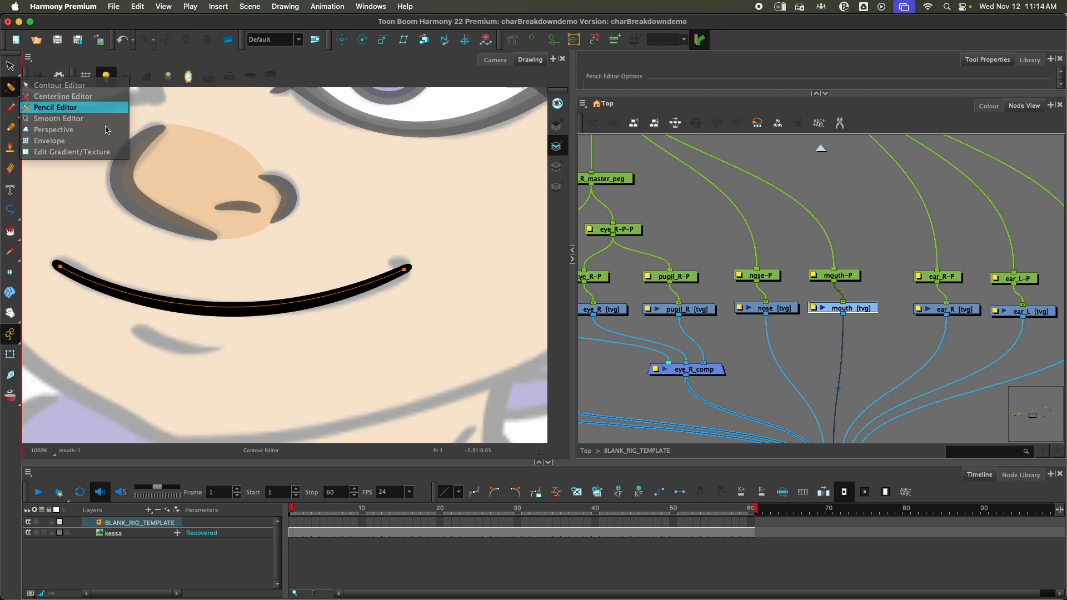
pyautogui.click(55, 107)
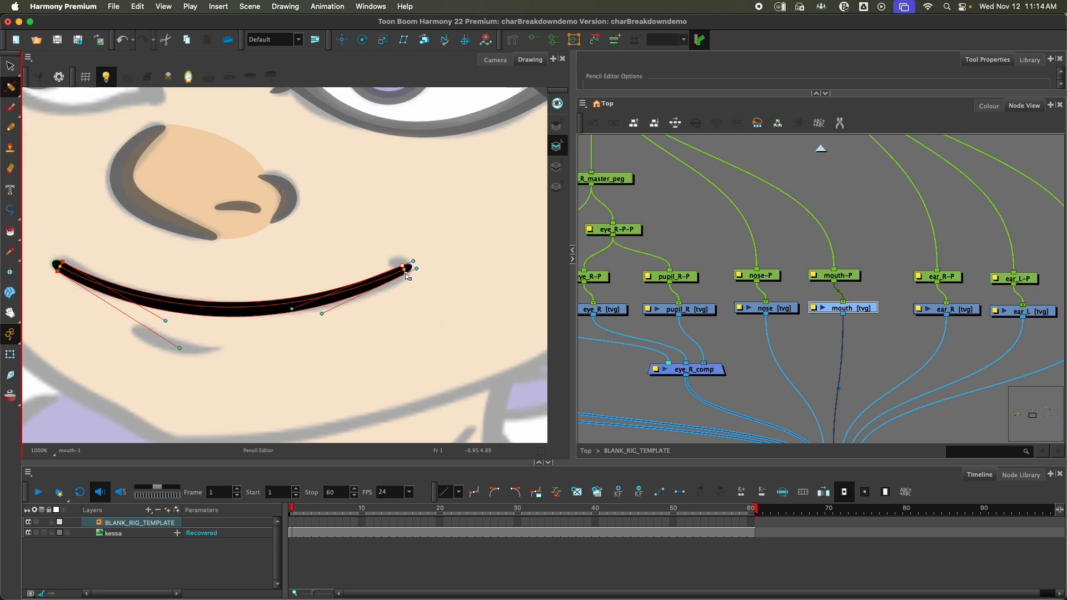
pyautogui.moveTo(407, 277); pyautogui.dragTo(440, 298)
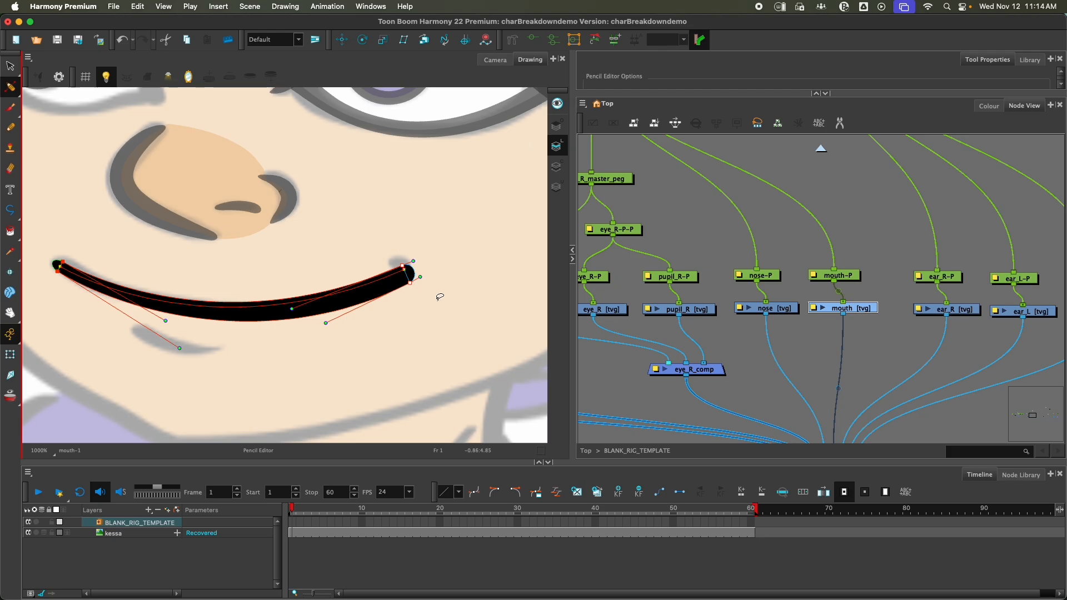
pyautogui.click(440, 297)
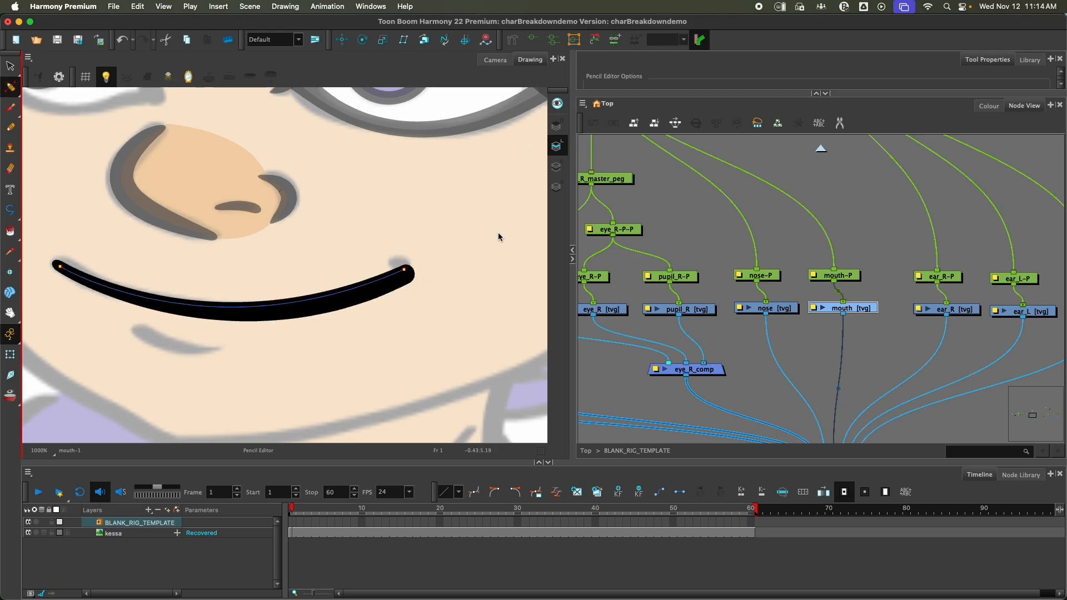
pyautogui.click(410, 273)
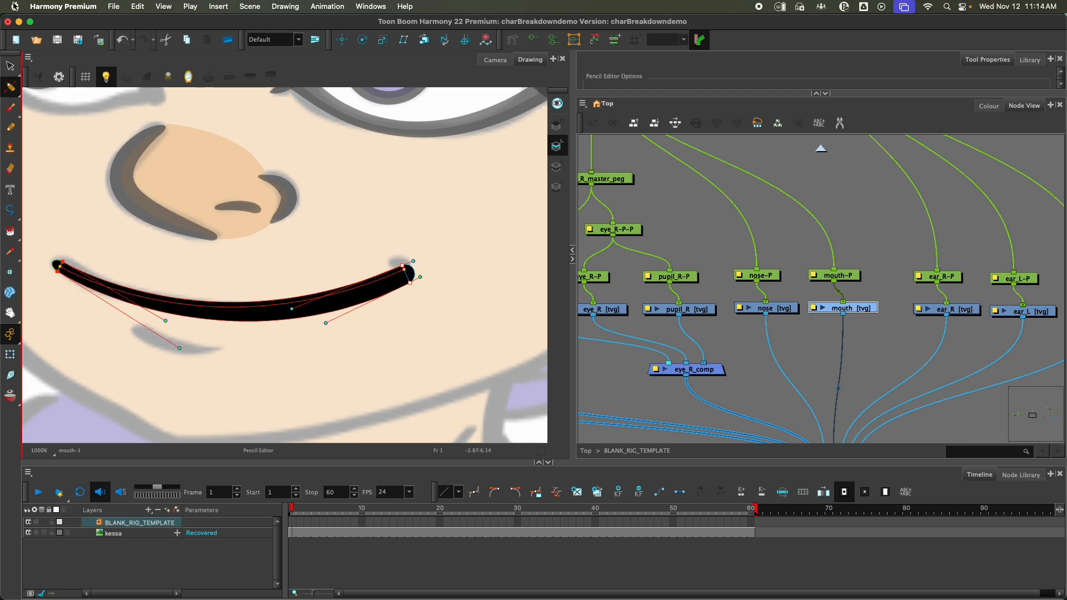
# Raise the thickened corner of the mouth onto the reference smile with the Contour Editor, then deselect the line.
pyautogui.moveTo(10, 86); pyautogui.dragTo(47, 85)
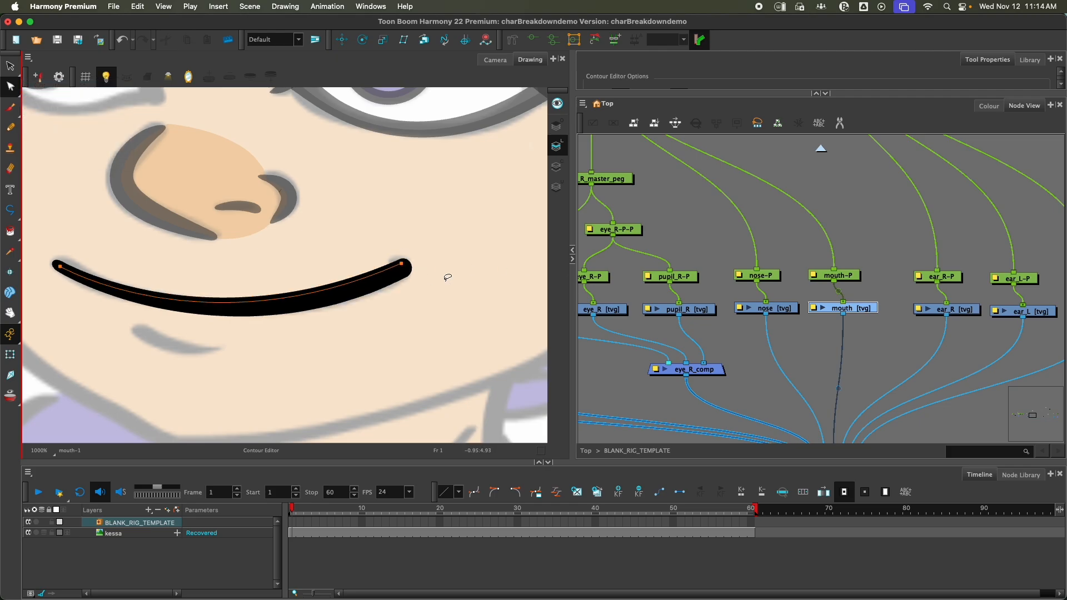
pyautogui.scroll(-3, 198, 294)
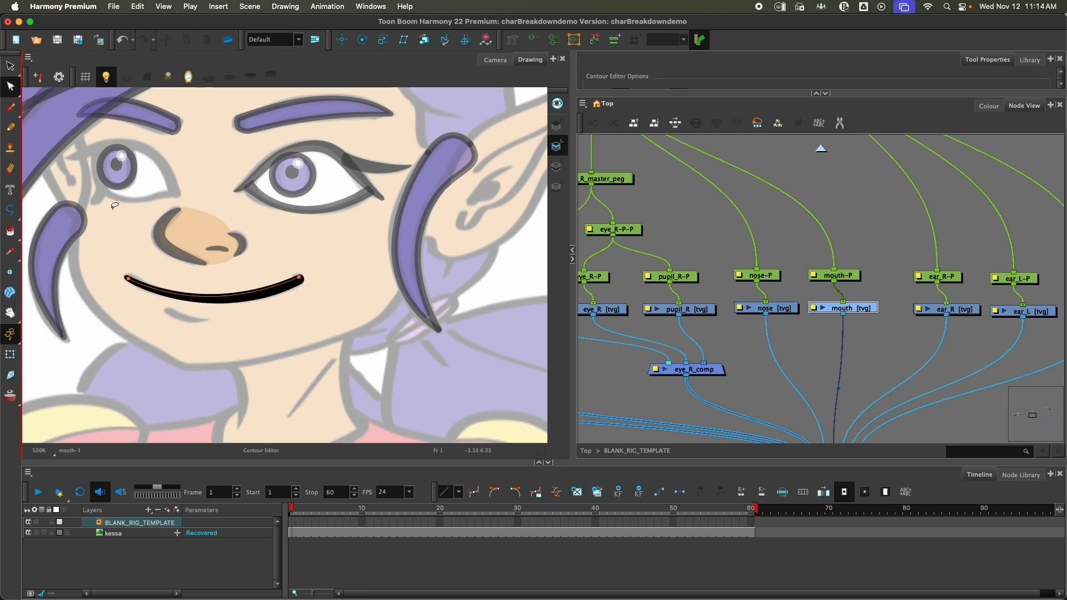
pyautogui.click(10, 65)
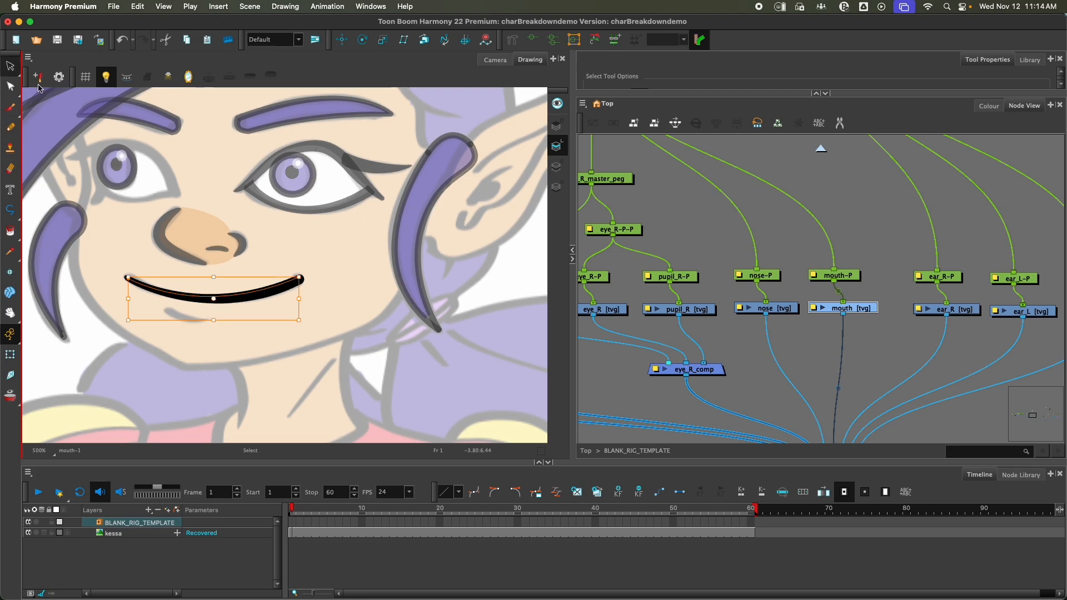
pyautogui.click(354, 269)
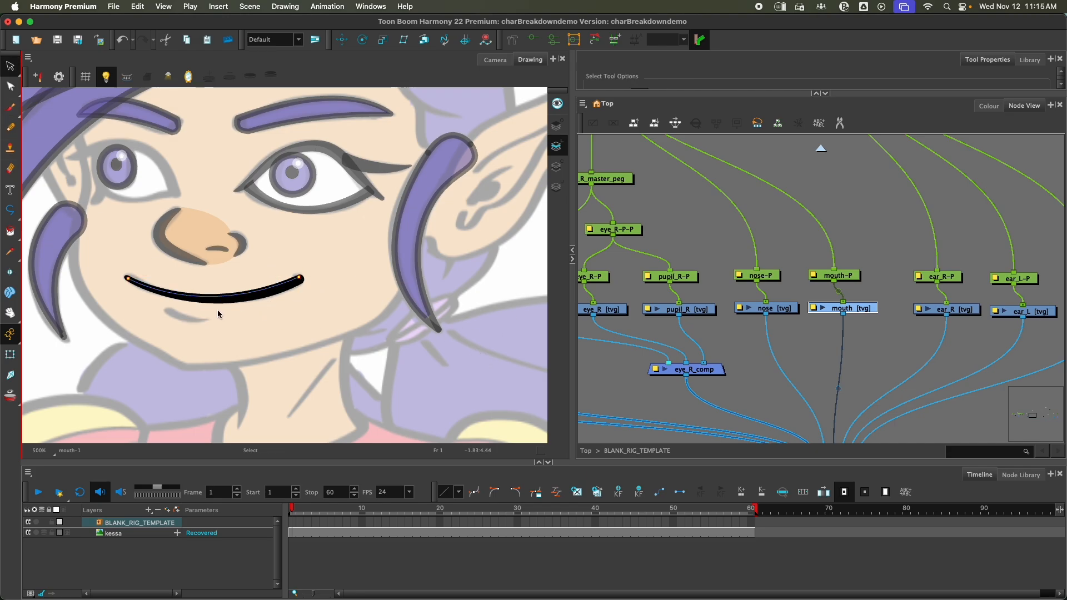
# Trace the short lower-lip line beneath the smile as a curved Polyline stroke and activate the Pencil Editor.
pyautogui.scroll(3, 169, 317)
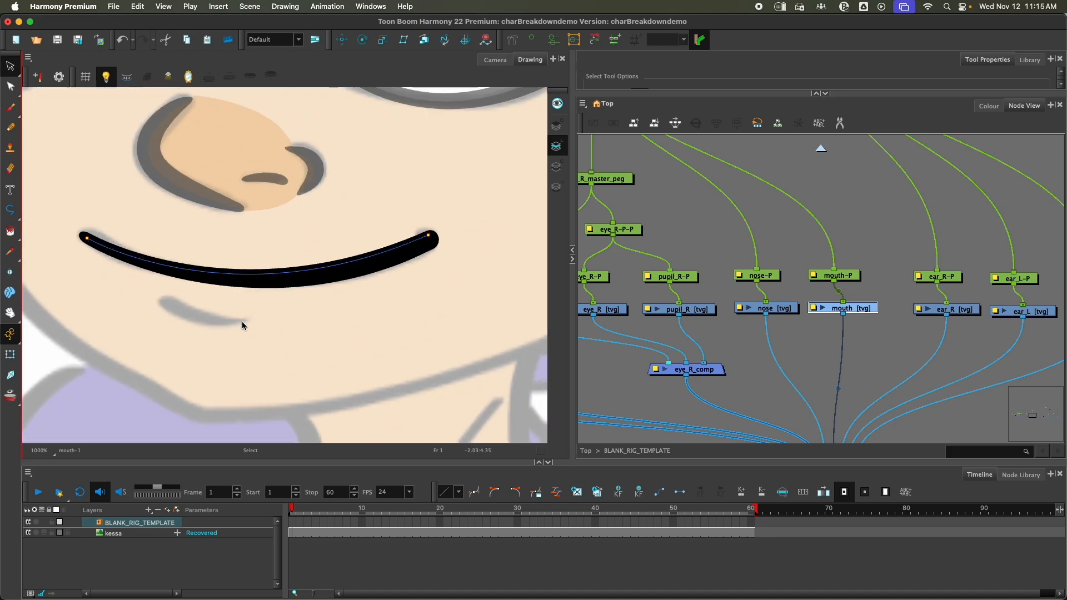
pyautogui.scroll(-3, 272, 328)
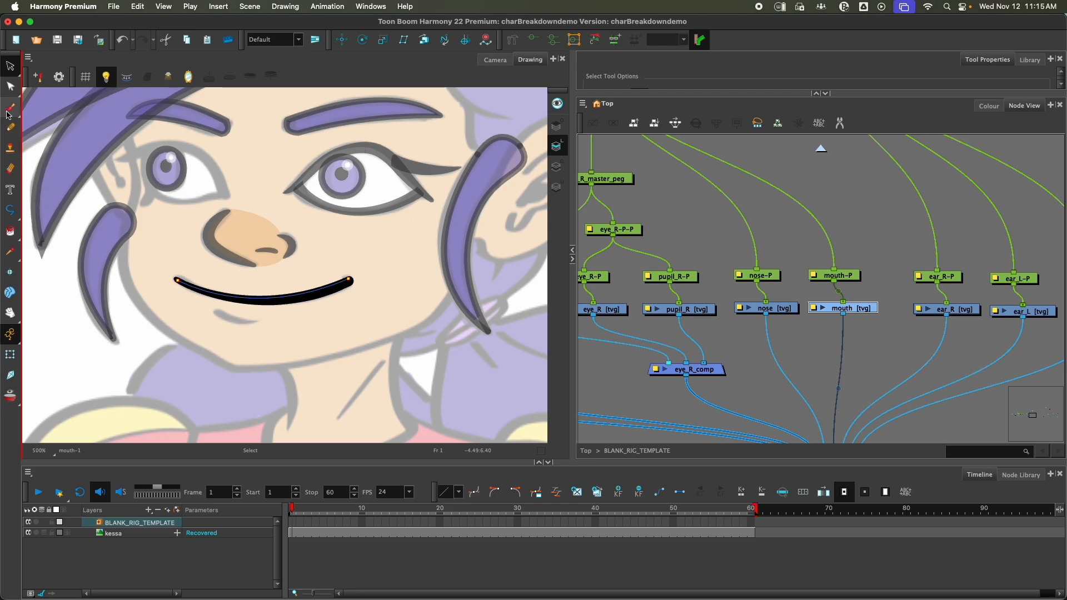
pyautogui.click(10, 210)
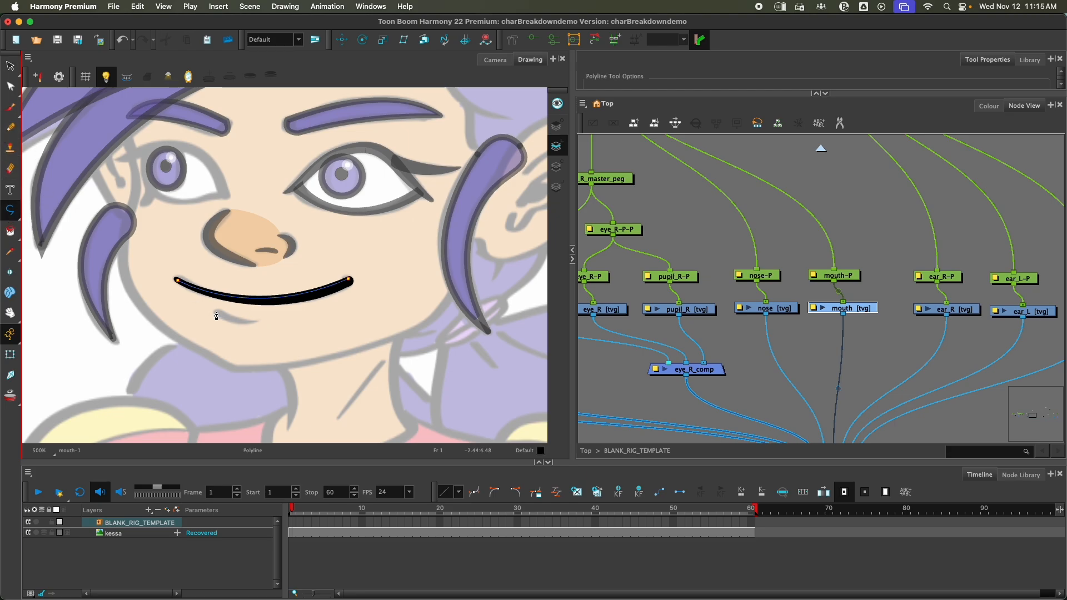
pyautogui.moveTo(254, 322); pyautogui.dragTo(276, 322)
pyautogui.moveTo(10, 87); pyautogui.dragTo(49, 107)
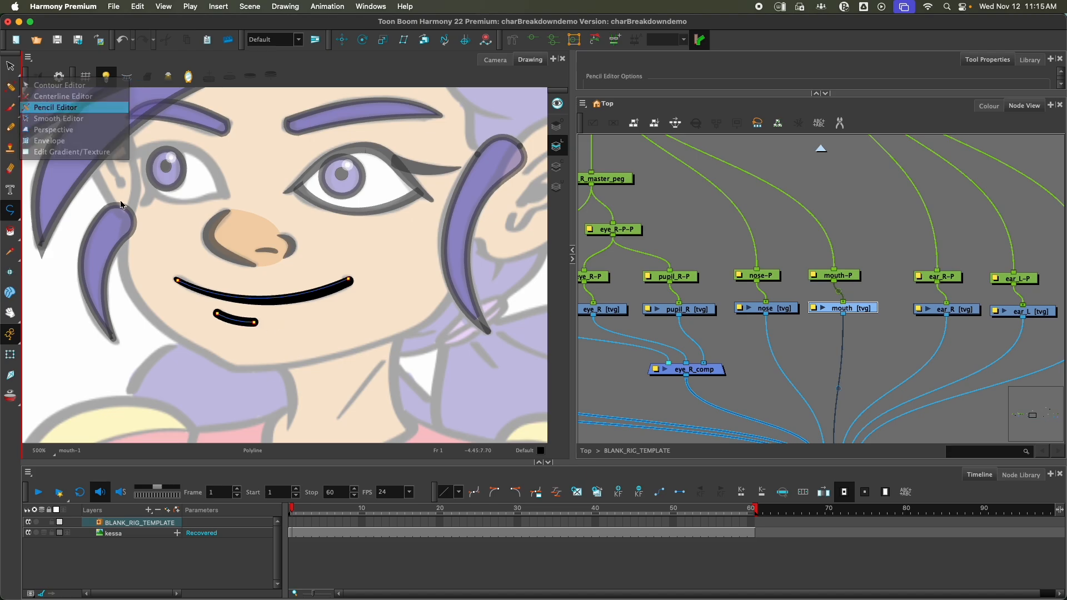
# Taper the right end of the lower-lip line and refine its left end with the Pencil Editor, then activate the Select tool.
pyautogui.press('2')
pyautogui.moveTo(377, 357); pyautogui.dragTo(381, 359)
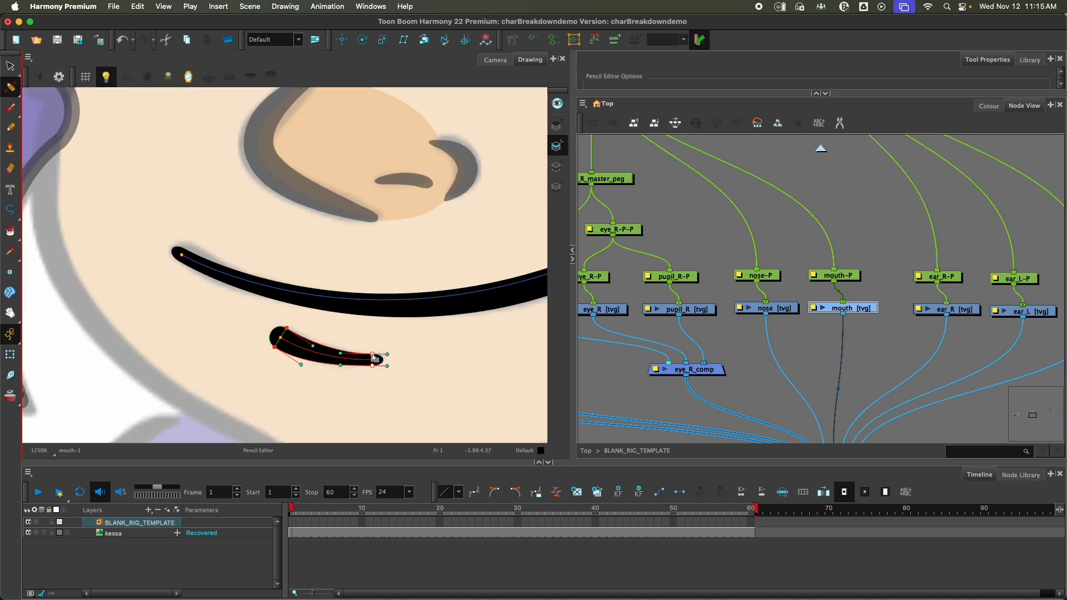
pyautogui.moveTo(285, 328)
pyautogui.mouseDown()
pyautogui.moveTo(267, 324)
pyautogui.moveTo(288, 332)
pyautogui.mouseUp()
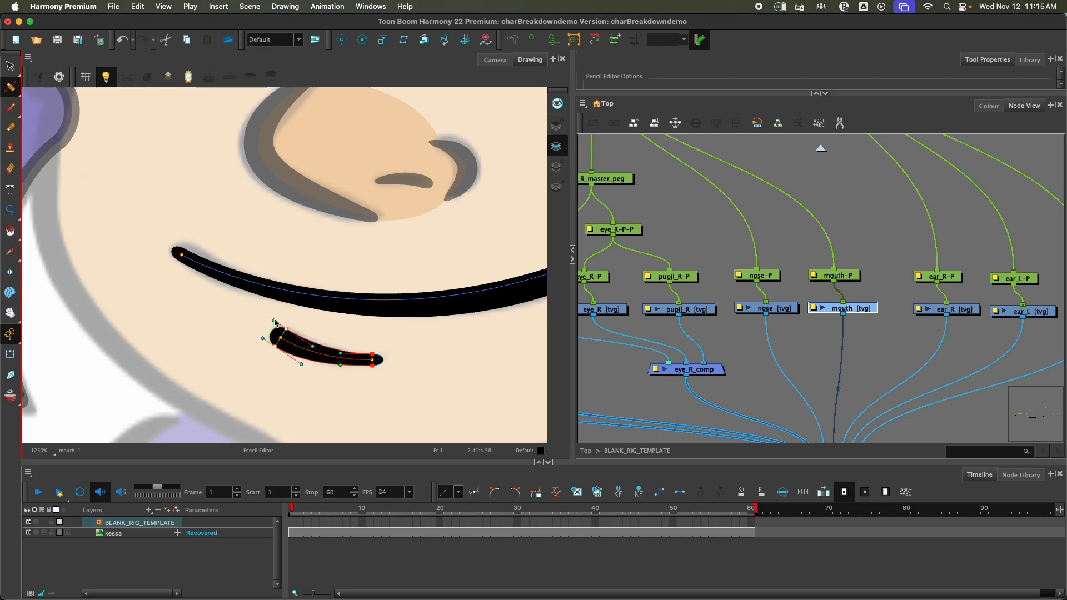
pyautogui.scroll(-2, 223, 343)
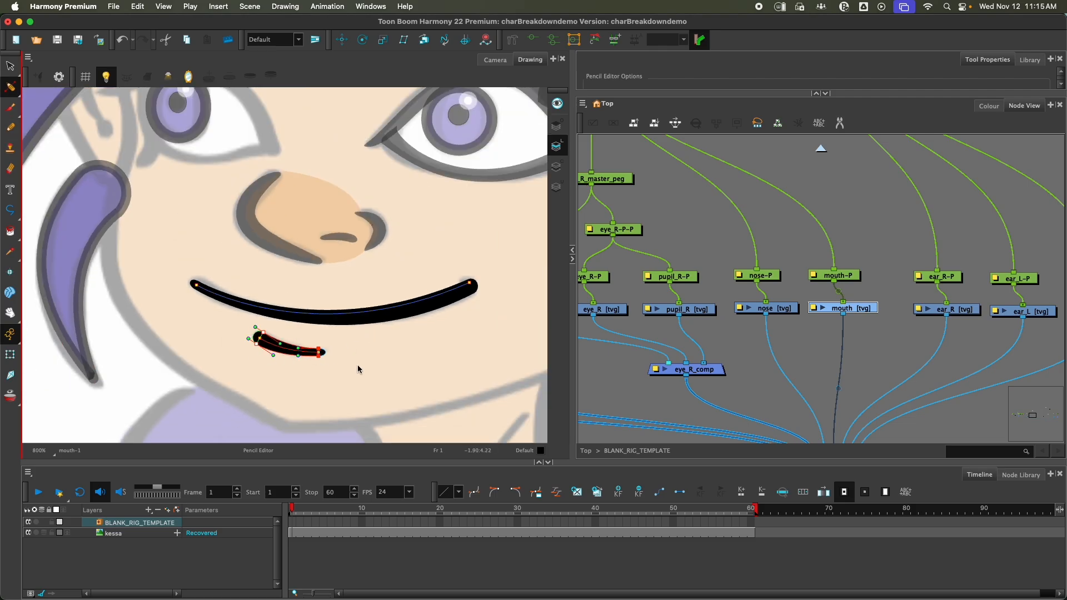
pyautogui.click(10, 65)
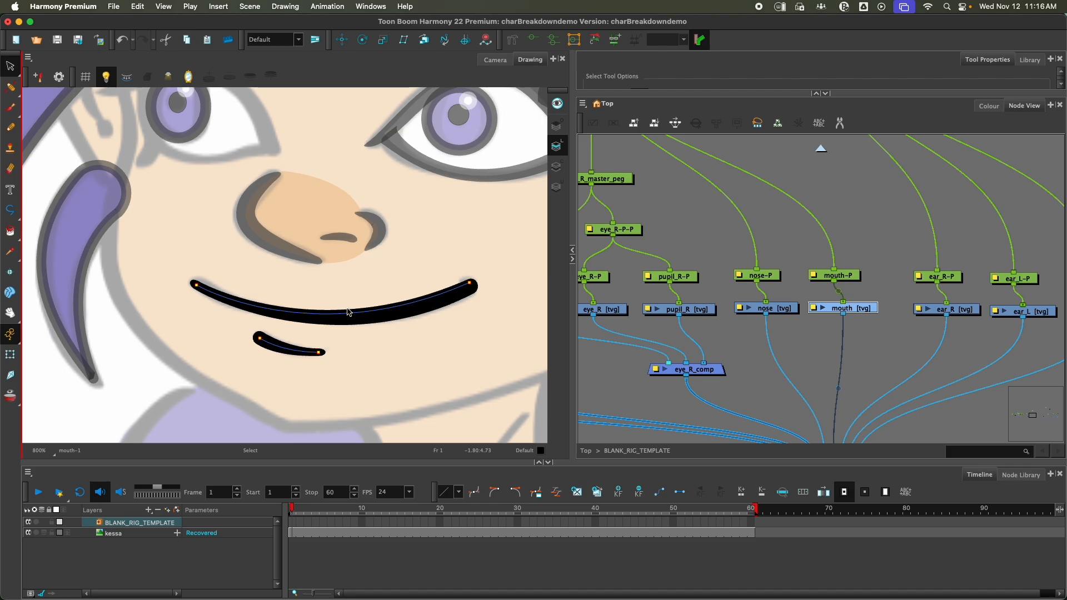
pyautogui.scroll(-5, 341, 311)
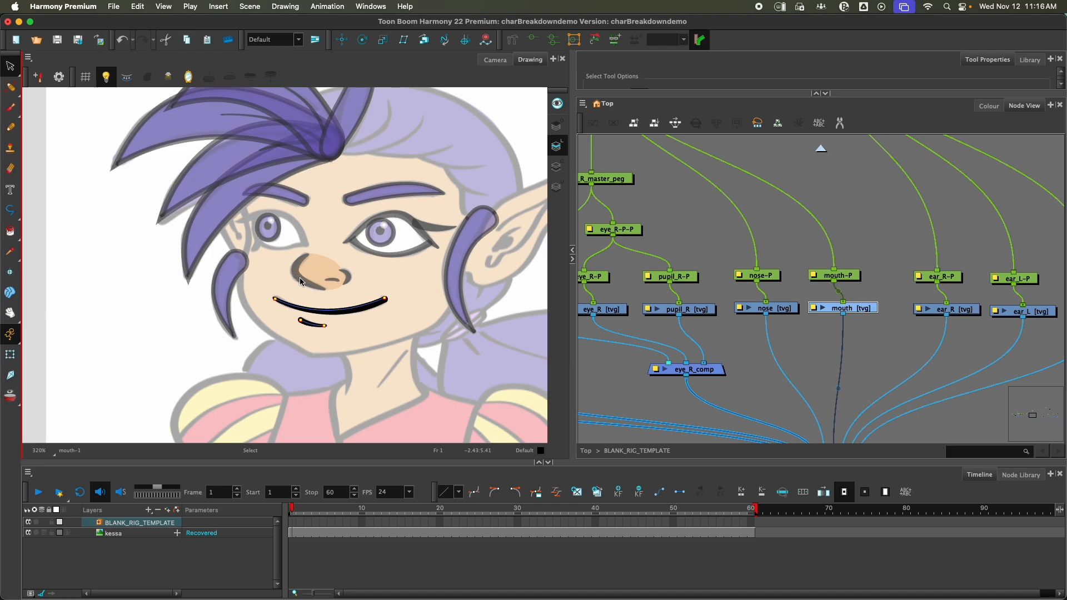
# Make ear_R the active drawing layer and activate the Polyline tool over the large pointed ear.
pyautogui.click(951, 310)
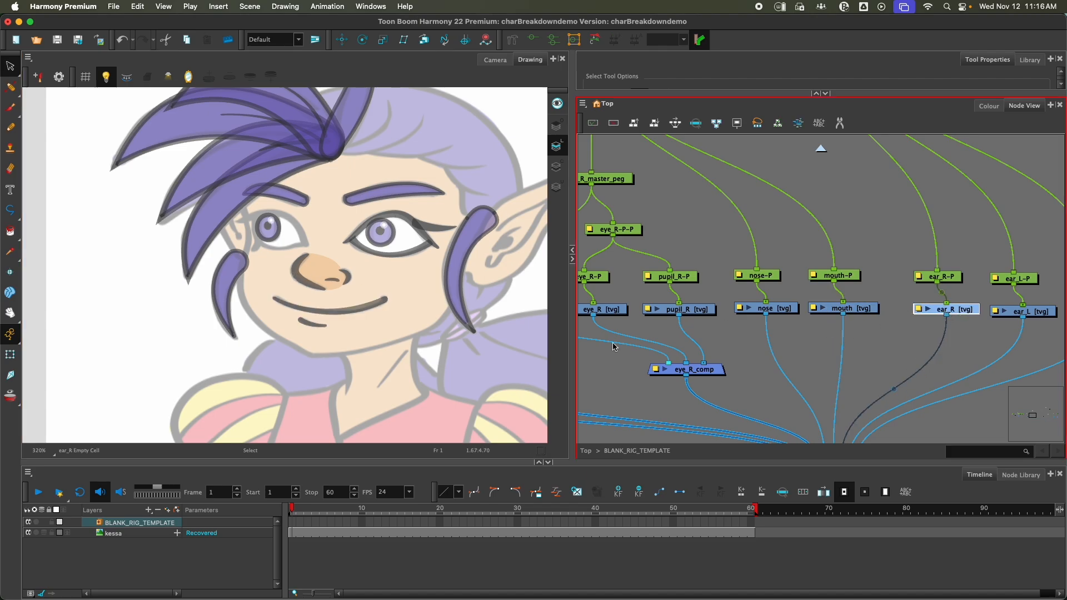
pyautogui.moveTo(478, 245); pyautogui.dragTo(294, 261)
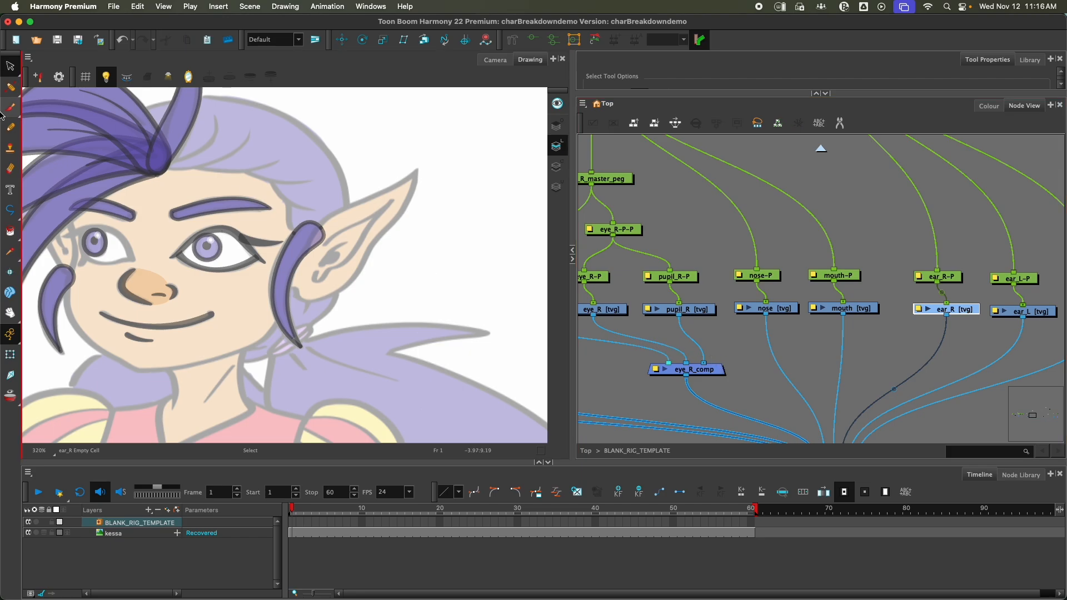
pyautogui.click(10, 210)
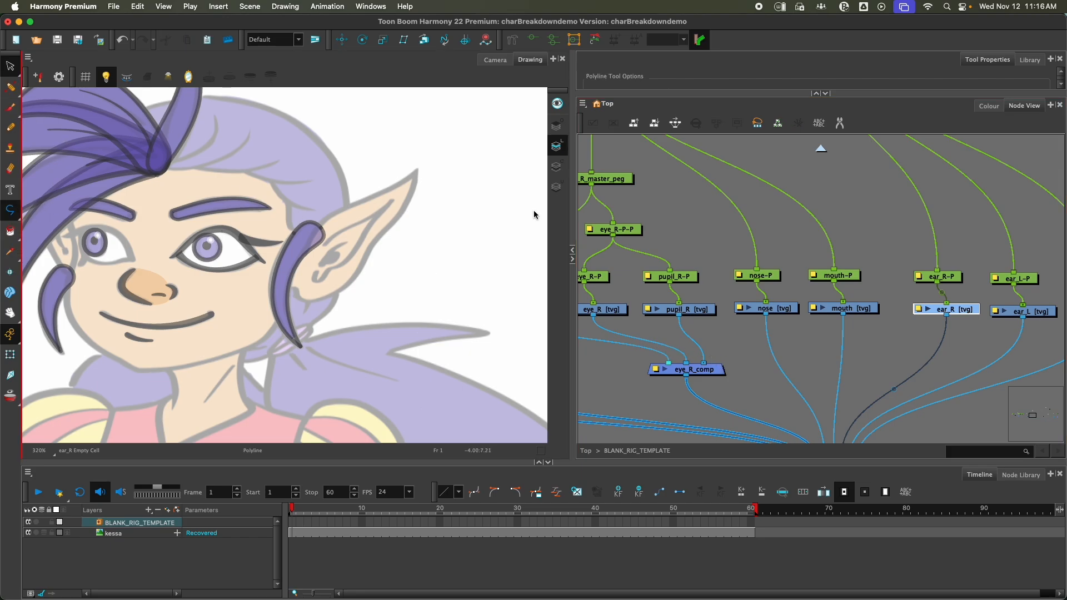
pyautogui.scroll(3, 336, 257)
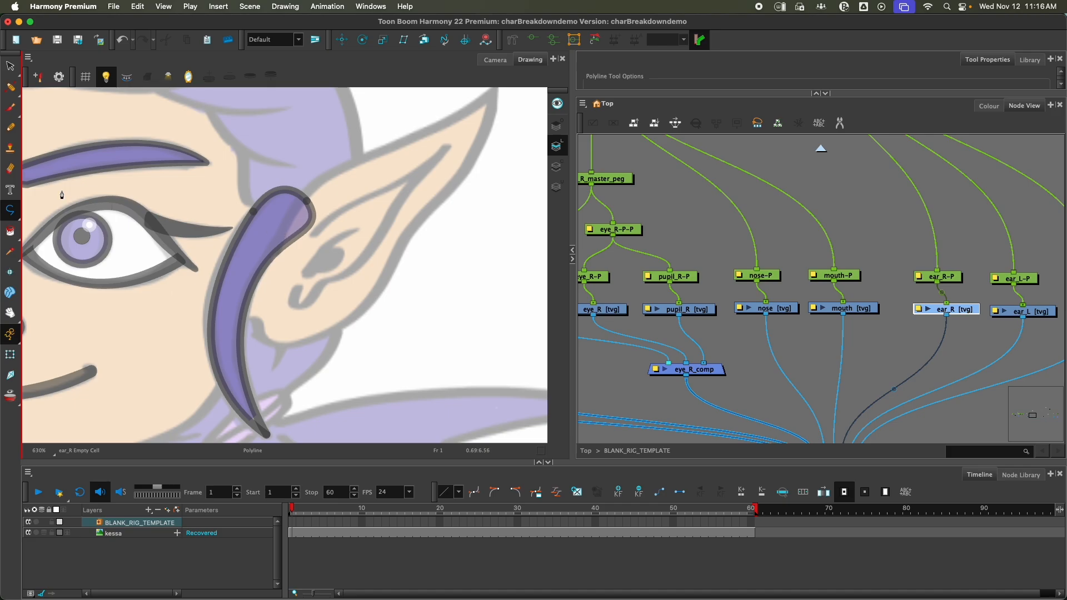
pyautogui.click(252, 320)
pyautogui.moveTo(265, 340); pyautogui.dragTo(282, 343)
pyautogui.moveTo(377, 294); pyautogui.dragTo(428, 232)
pyautogui.moveTo(450, 192)
pyautogui.mouseDown()
pyautogui.moveTo(522, 150)
pyautogui.moveTo(419, 192)
pyautogui.mouseUp()
pyautogui.press('super+z')
pyautogui.moveTo(429, 191)
pyautogui.mouseDown()
pyautogui.moveTo(517, 88)
pyautogui.moveTo(482, 125)
pyautogui.mouseUp()
pyautogui.press('super+z')
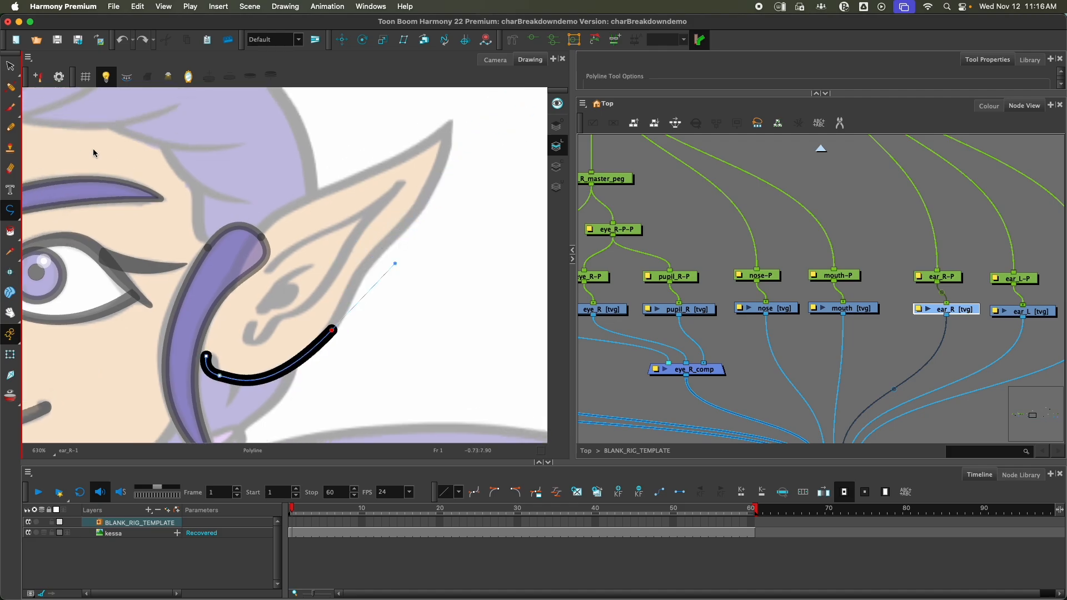
pyautogui.click(10, 66)
pyautogui.click(10, 211)
pyautogui.click(54, 242)
pyautogui.moveTo(398, 232); pyautogui.dragTo(453, 179)
pyautogui.moveTo(449, 129); pyautogui.dragTo(450, 111)
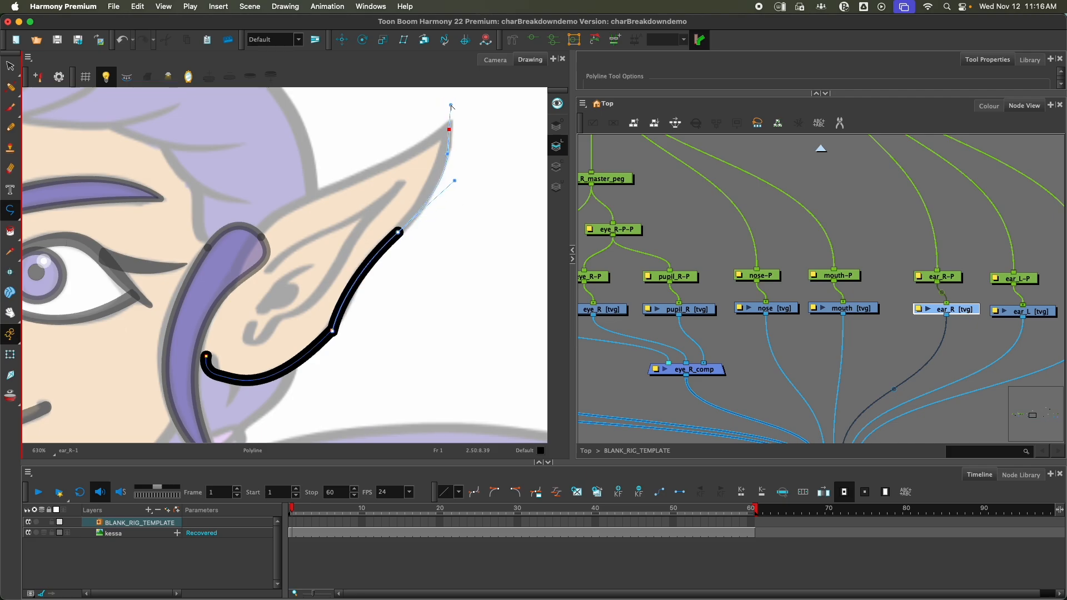
pyautogui.click(10, 83)
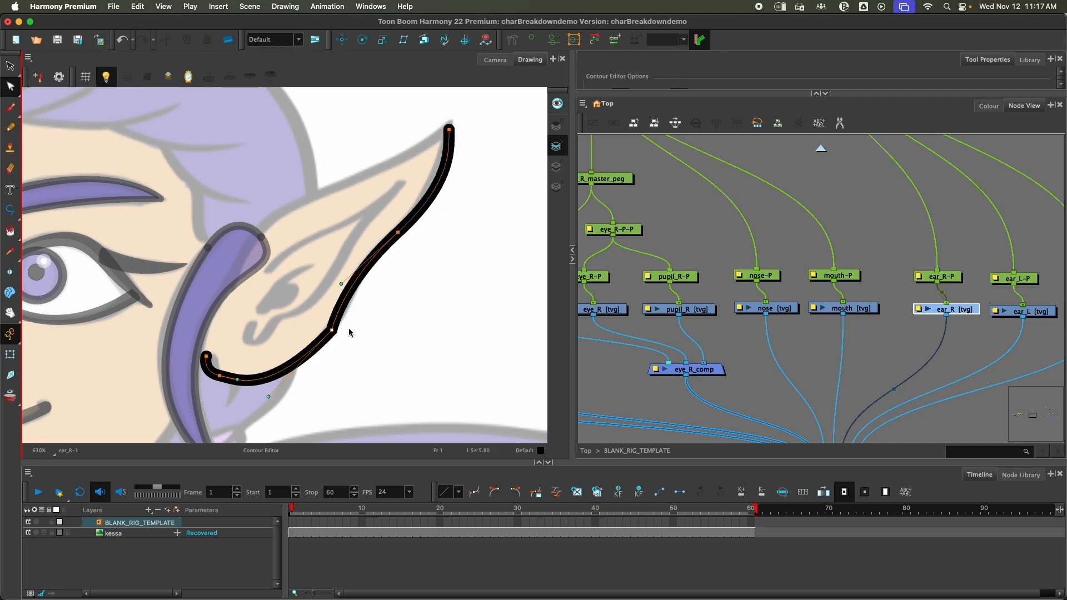
pyautogui.moveTo(761, 93); pyautogui.dragTo(761, 278)
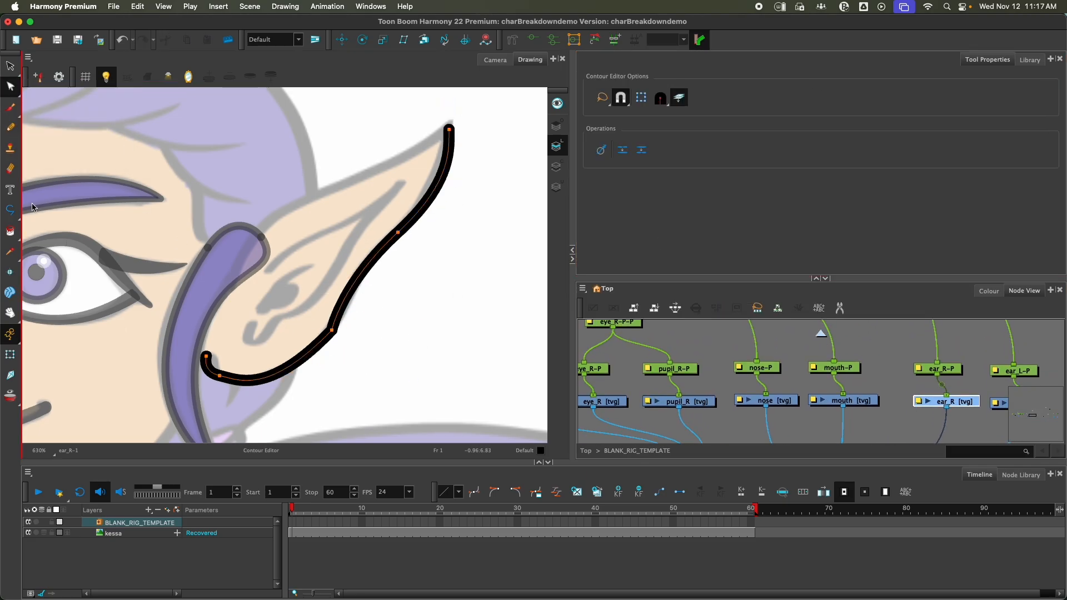
pyautogui.click(333, 330)
pyautogui.press('super+z')
pyautogui.press('super+z')
# Trace the ear outline with curved Pencil 2 Polyline strokes from the hair lock up to the tip and back down around the lobe.
pyautogui.hotkey('alt', "'")
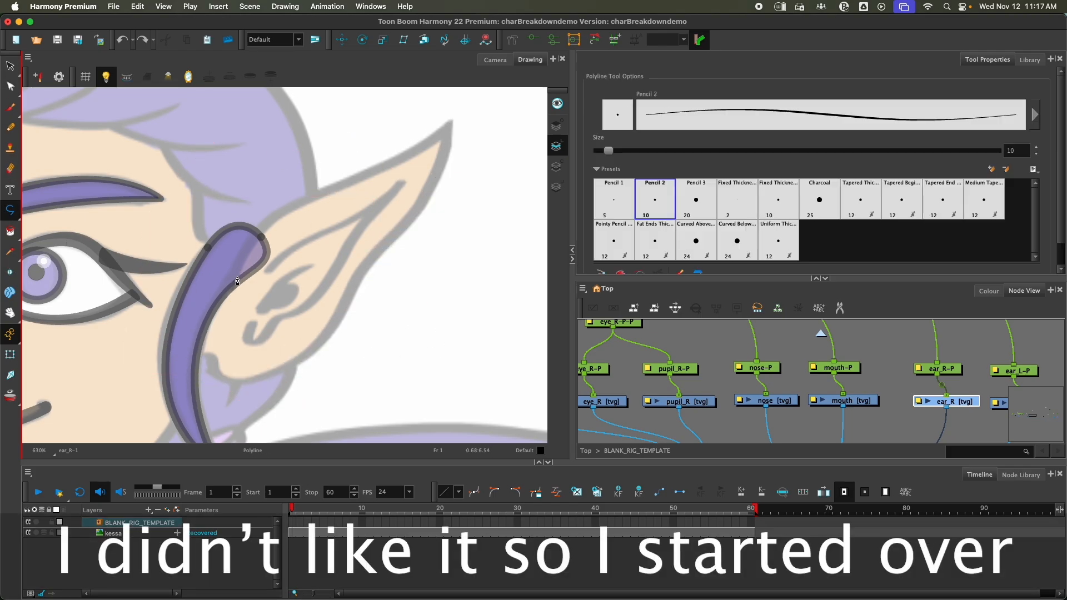
pyautogui.click(233, 289)
pyautogui.click(332, 186)
pyautogui.click(450, 127)
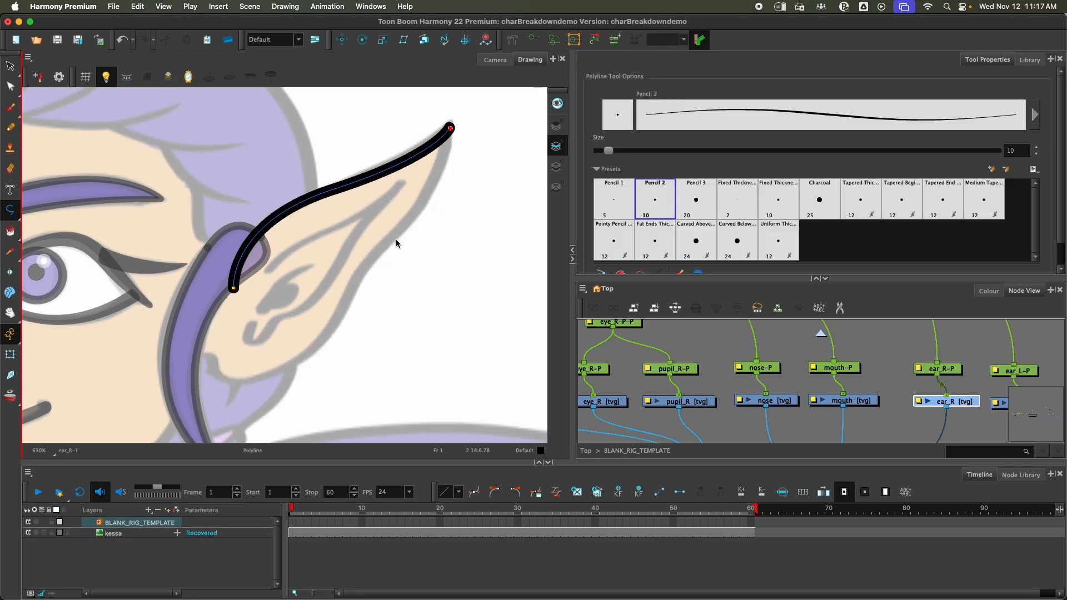
pyautogui.click(374, 258)
pyautogui.moveTo(212, 361); pyautogui.dragTo(150, 308)
# Move the two open ends of the ear outline farther under the hair lock and adjust the lobe's curve with the Contour Editor.
pyautogui.hotkey('alt', 'q')
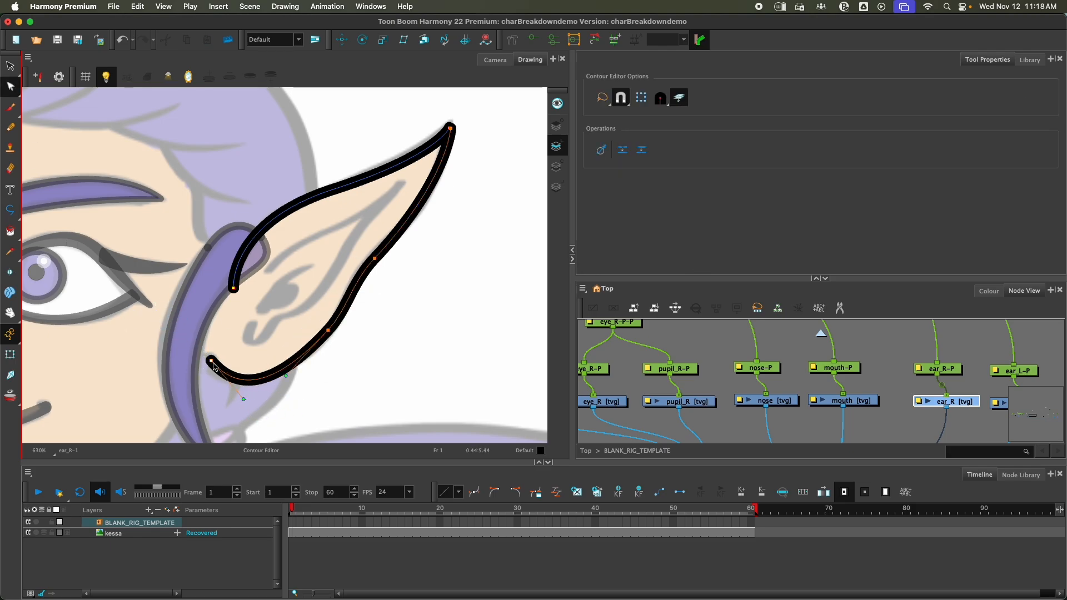
pyautogui.moveTo(213, 362); pyautogui.dragTo(204, 354)
pyautogui.moveTo(235, 392); pyautogui.dragTo(236, 397)
pyautogui.moveTo(233, 288); pyautogui.dragTo(226, 284)
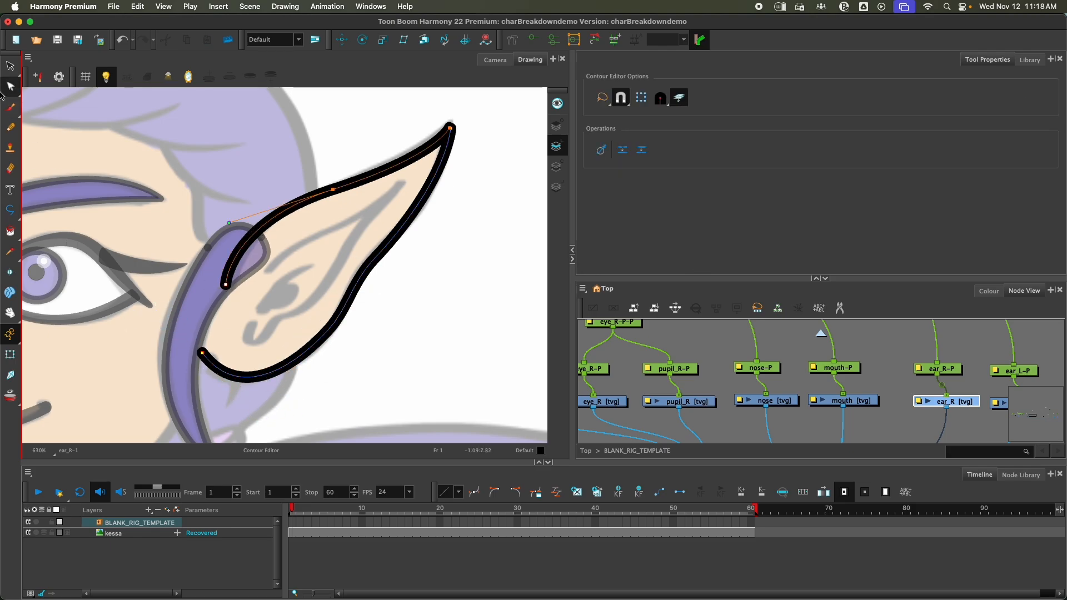
# Close the gap between the ear outline's open ends with a Polyline stroke and bow it outward with the Contour Editor.
pyautogui.click(10, 209)
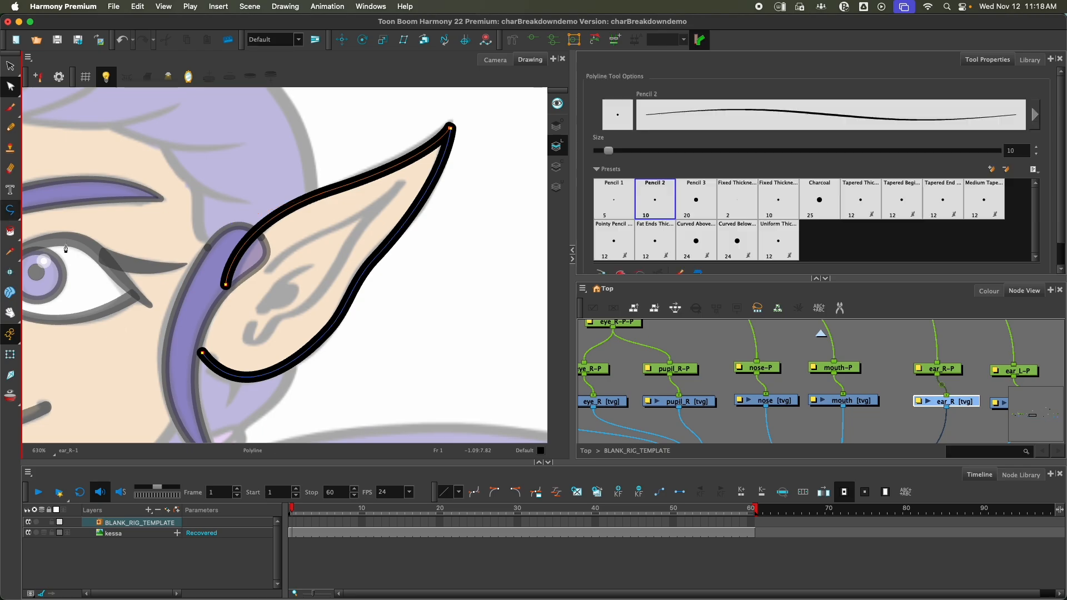
pyautogui.click(227, 287)
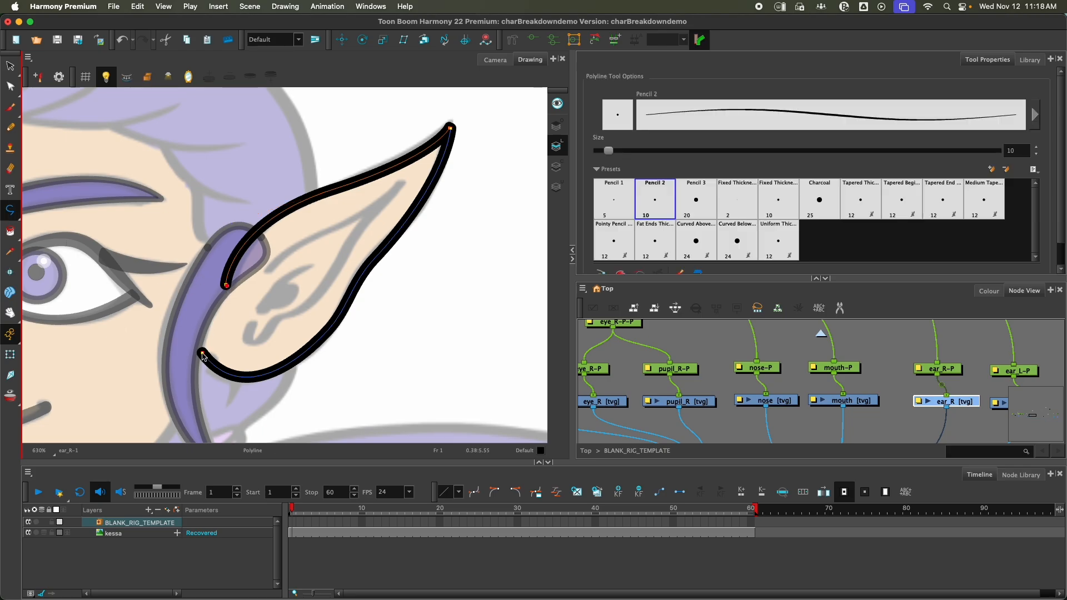
pyautogui.click(203, 355)
pyautogui.click(10, 86)
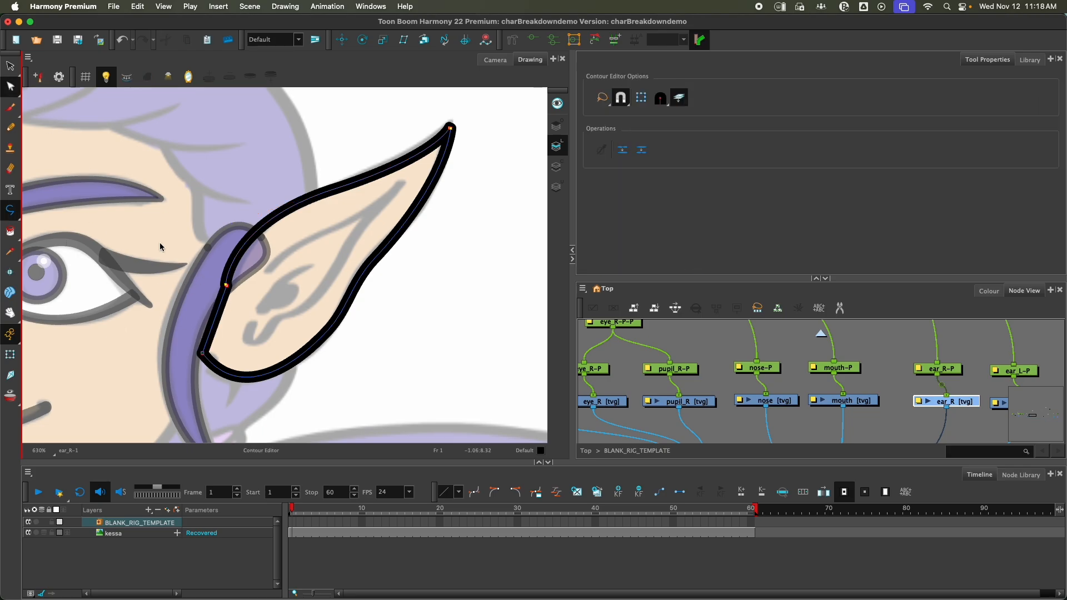
pyautogui.click(227, 285)
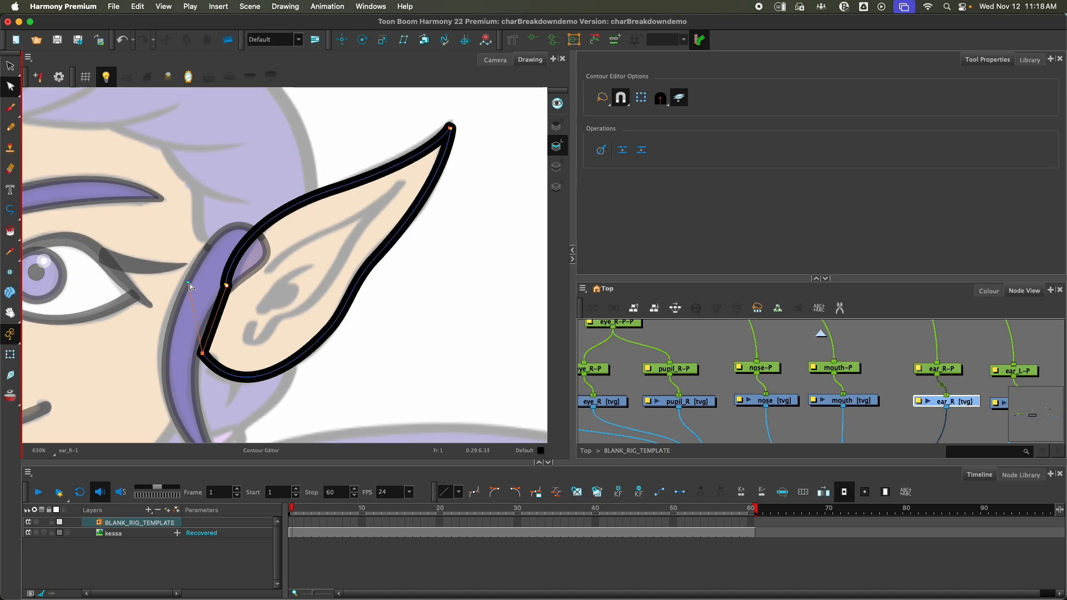
pyautogui.click(213, 343)
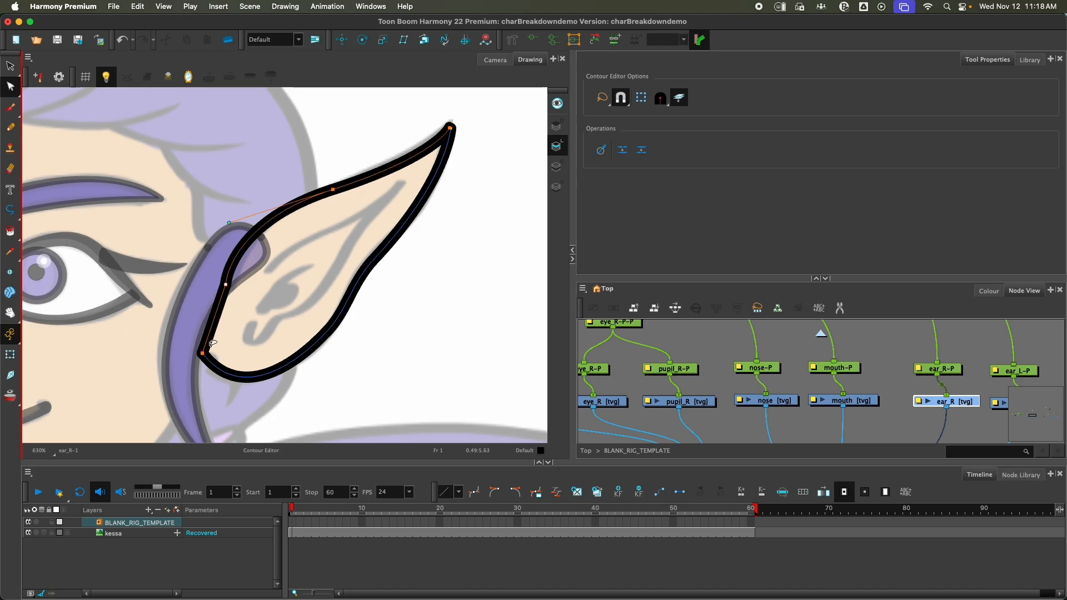
pyautogui.moveTo(203, 353)
pyautogui.mouseDown()
pyautogui.moveTo(217, 303)
pyautogui.moveTo(196, 335)
pyautogui.mouseUp()
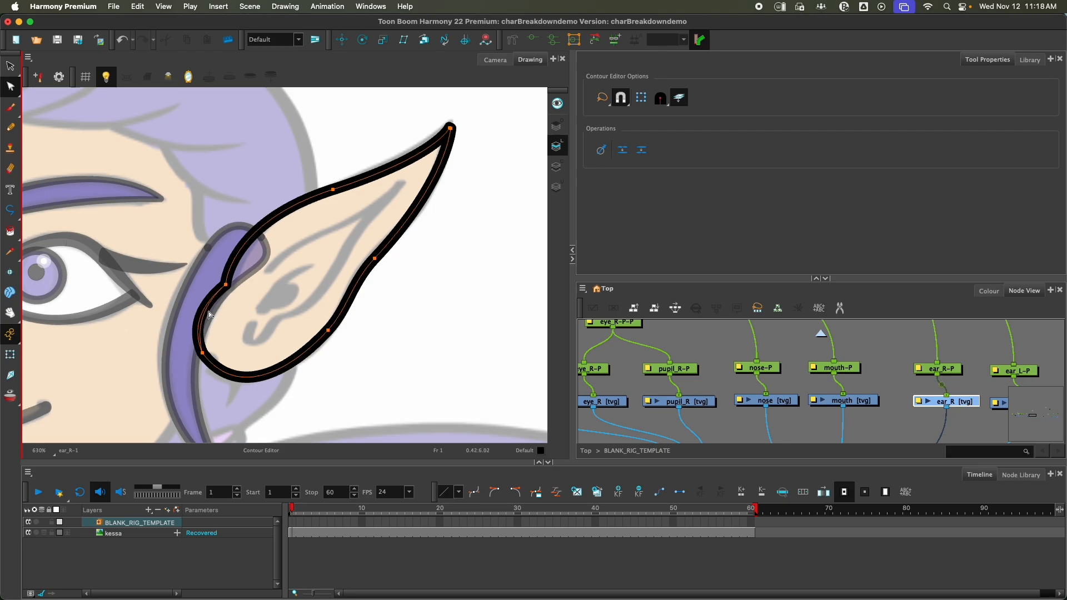
# Merge the ear's separate pencil lines into one outline with Merge Pencil Lines, then deselect it.
pyautogui.click(728, 168)
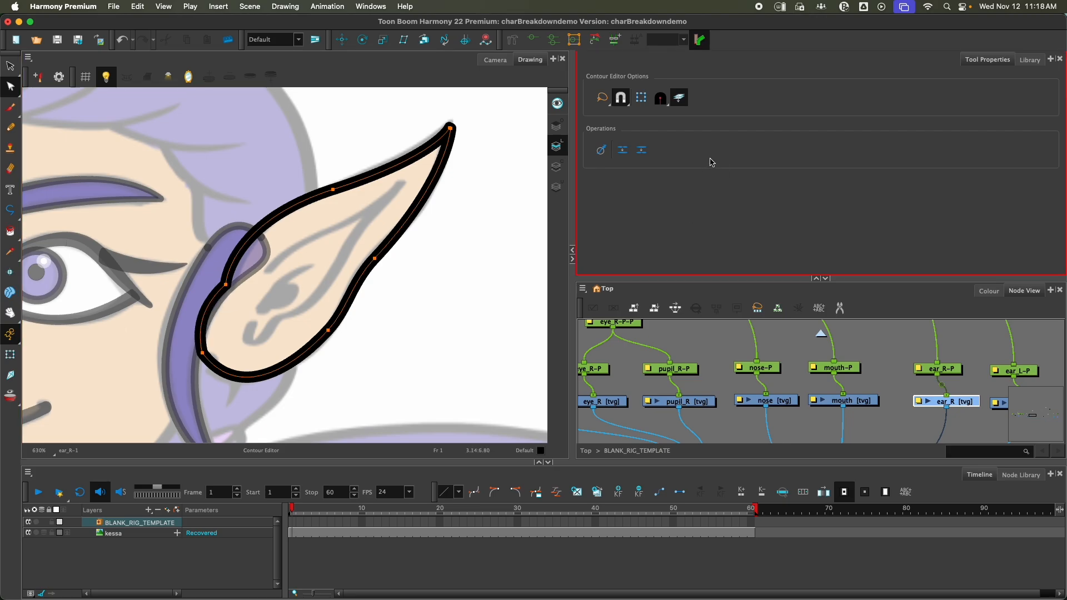
pyautogui.click(11, 67)
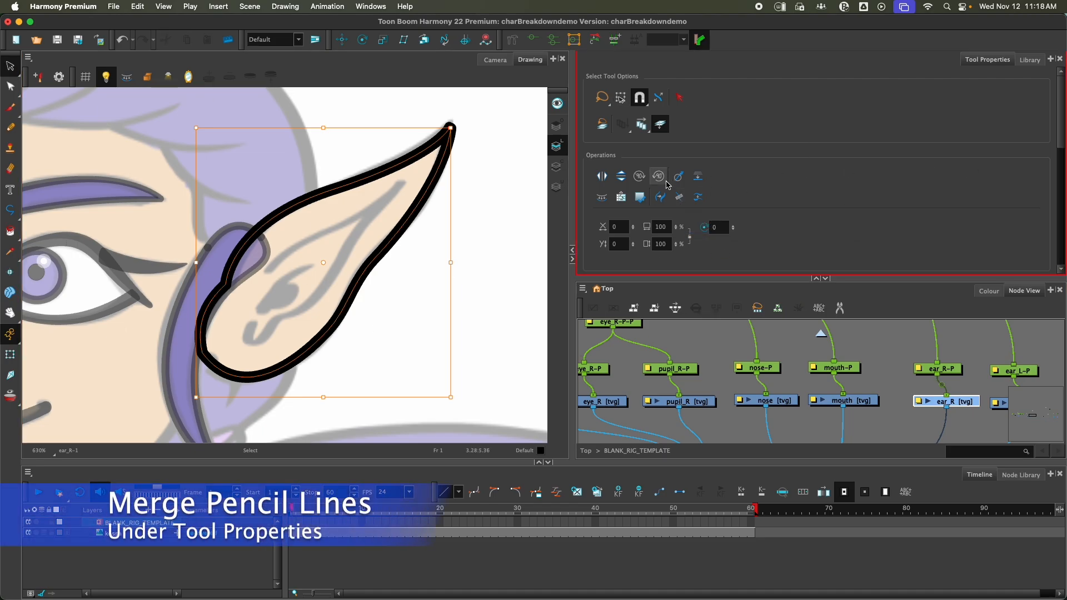
pyautogui.click(678, 200)
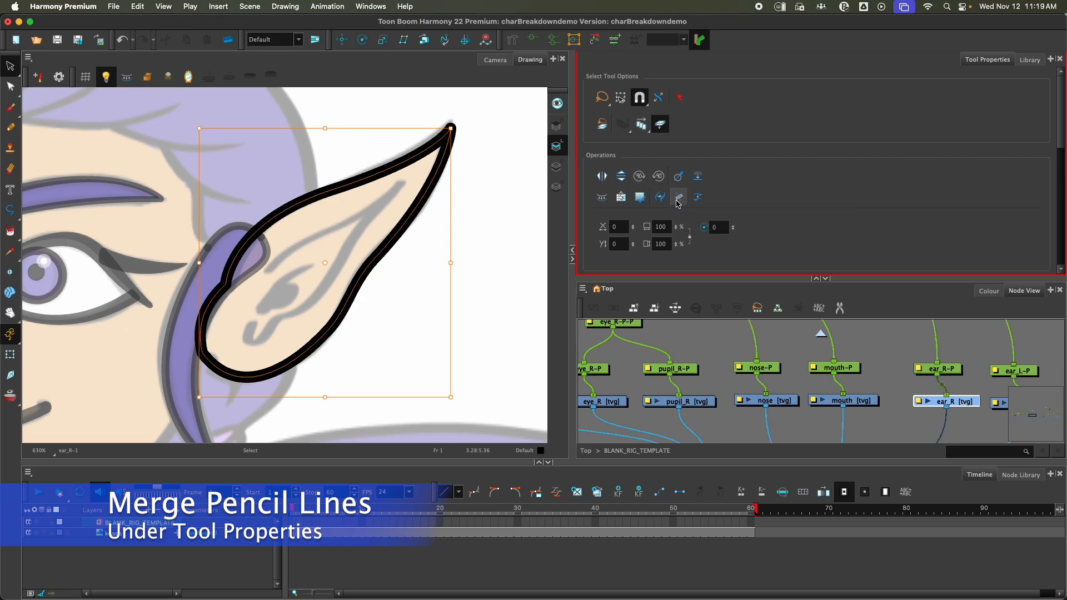
pyautogui.click(416, 288)
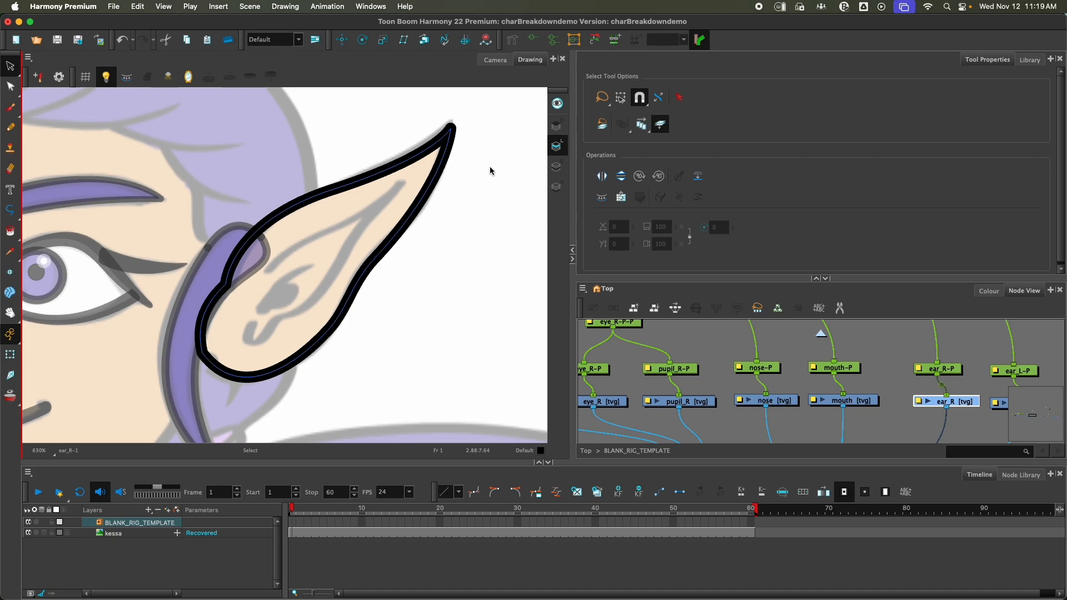
# Try the Smooth operation on the merged ear outline, then undo it.
pyautogui.click(450, 145)
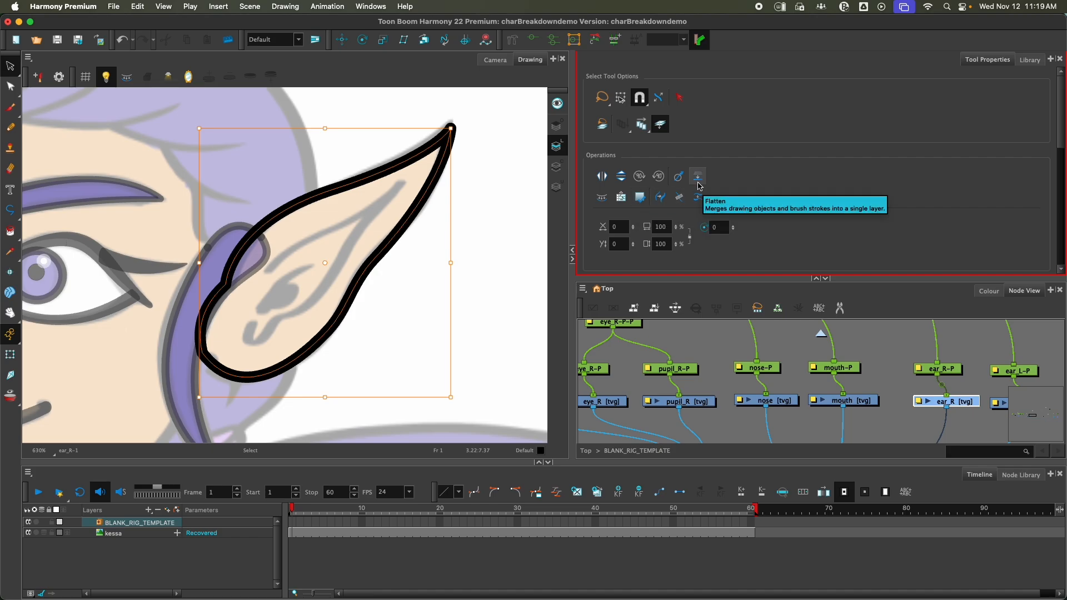
pyautogui.click(679, 177)
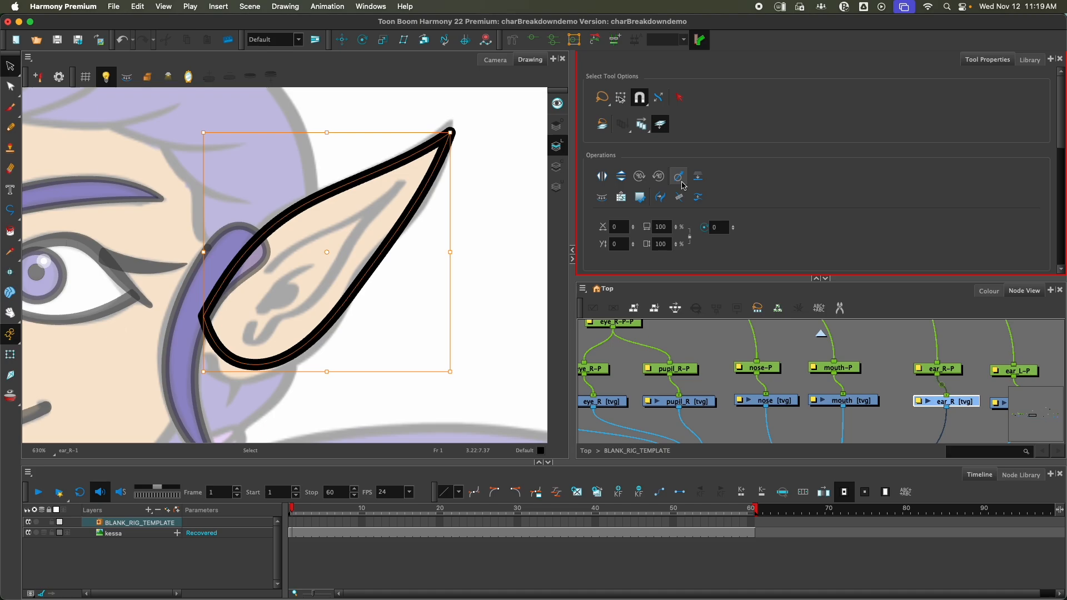
pyautogui.hotkey('ctrl', 'z')
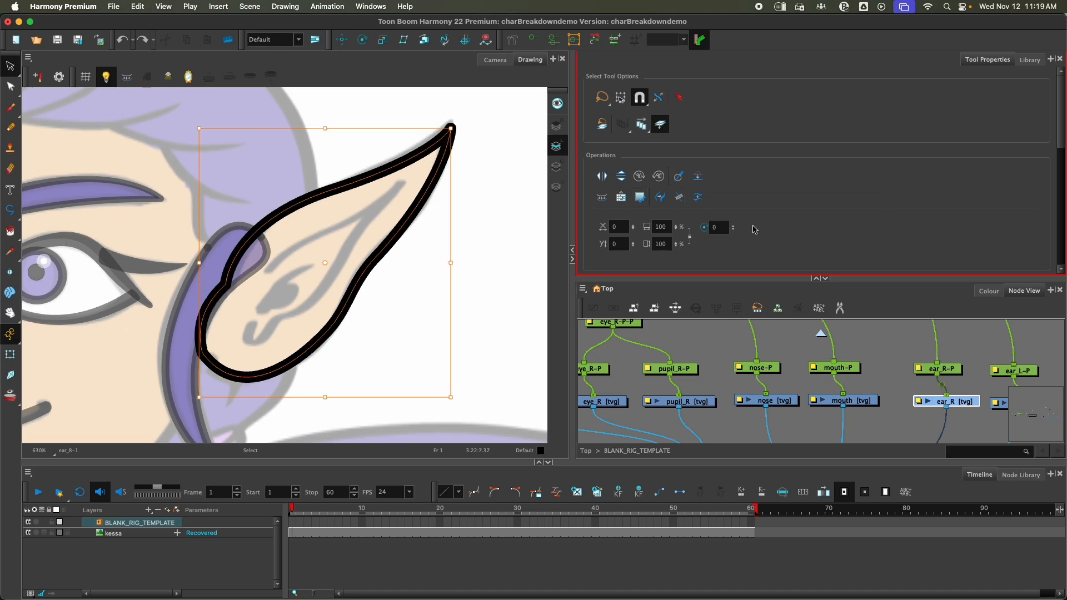
# Try adjusting the ear outline's maximum pencil size, return it to 10, and browse the thickness stencil presets.
pyautogui.scroll(-5, 754, 229)
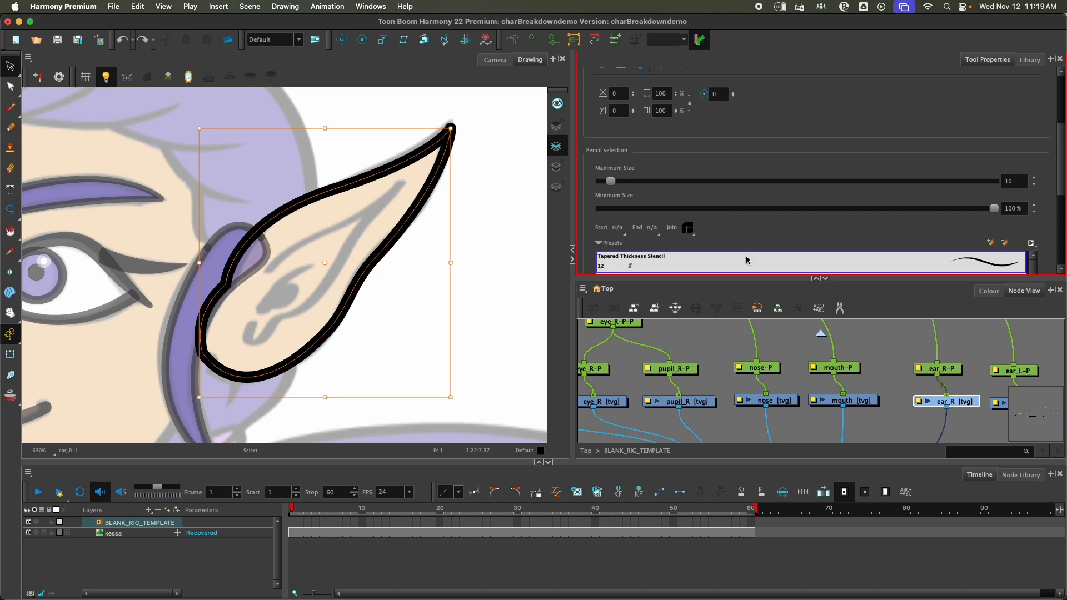
pyautogui.moveTo(610, 183); pyautogui.dragTo(612, 182)
pyautogui.click(1034, 185)
pyautogui.scroll(-2, 831, 236)
pyautogui.scroll(5, 829, 236)
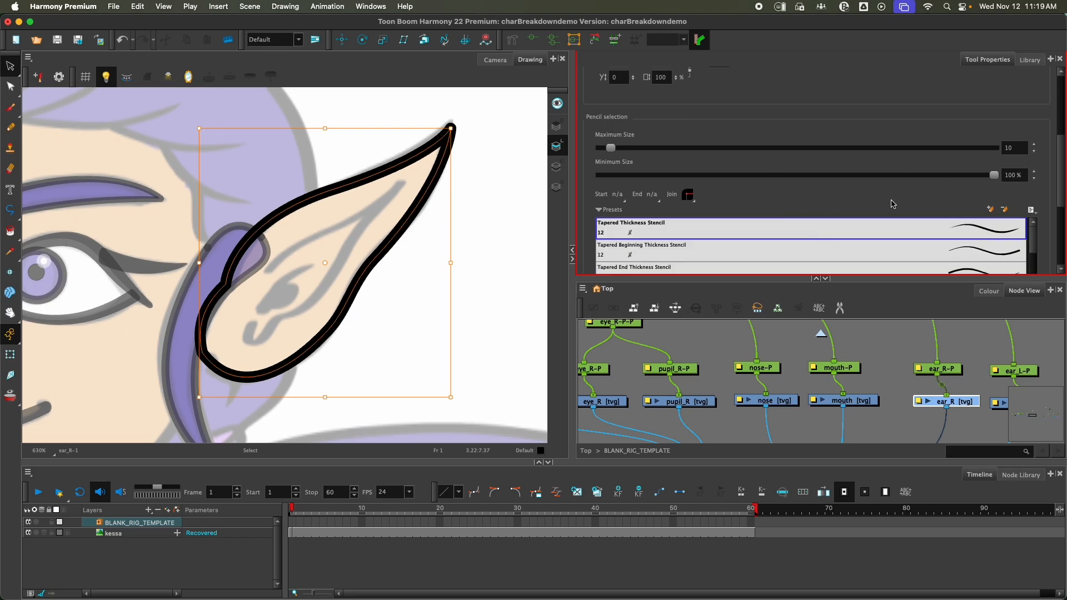
pyautogui.scroll(-3, 1043, 235)
pyautogui.scroll(-3, 879, 227)
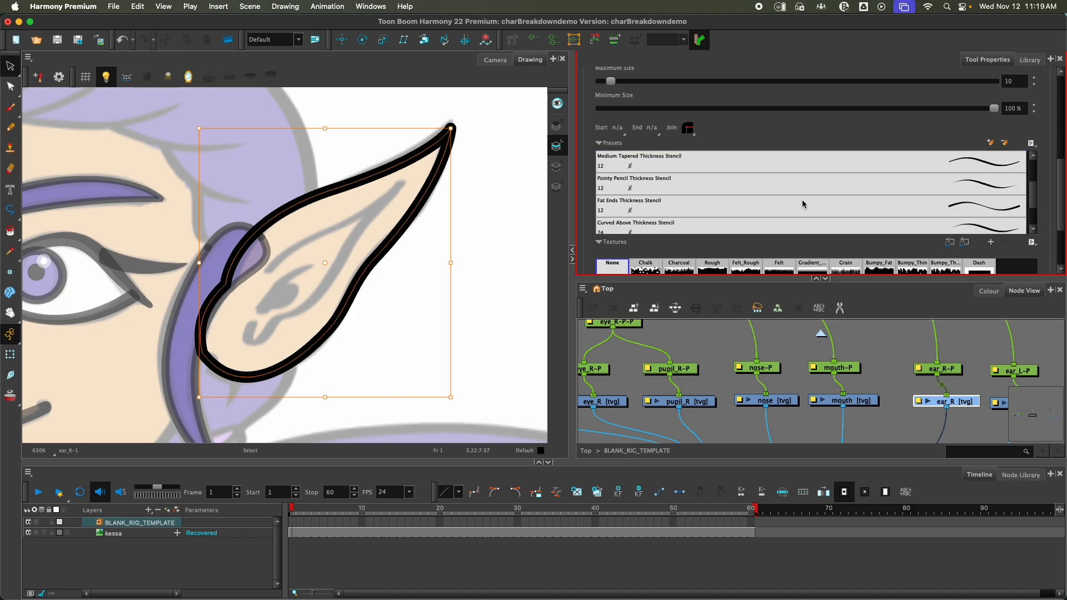
# Try the Charcoal and Rough textures on the ear outline, then undo both texture changes.
pyautogui.click(679, 266)
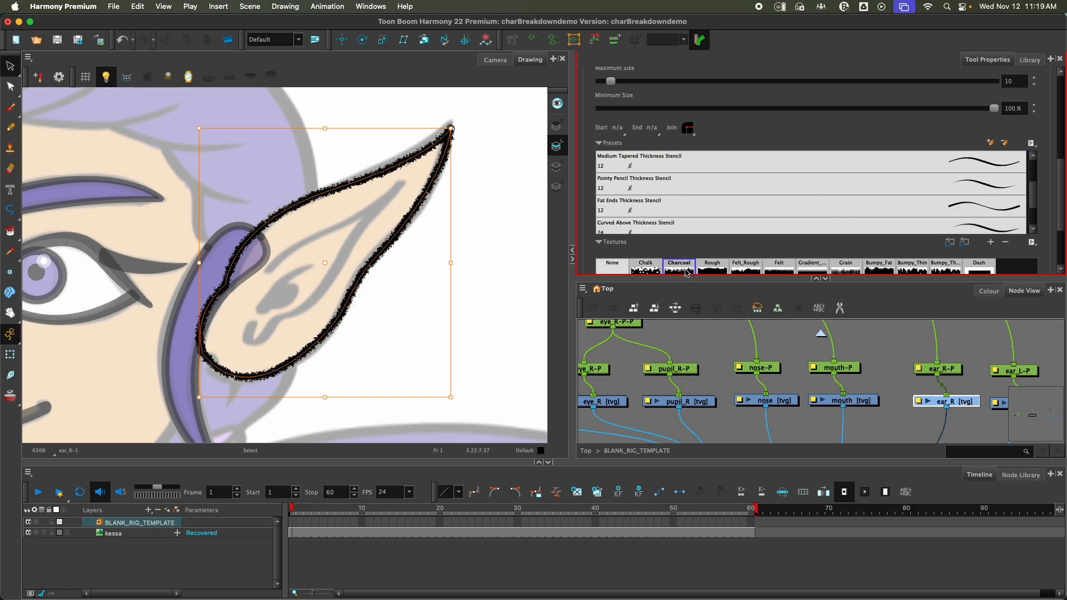
pyautogui.click(722, 268)
pyautogui.press('super+z')
pyautogui.press('super+z')
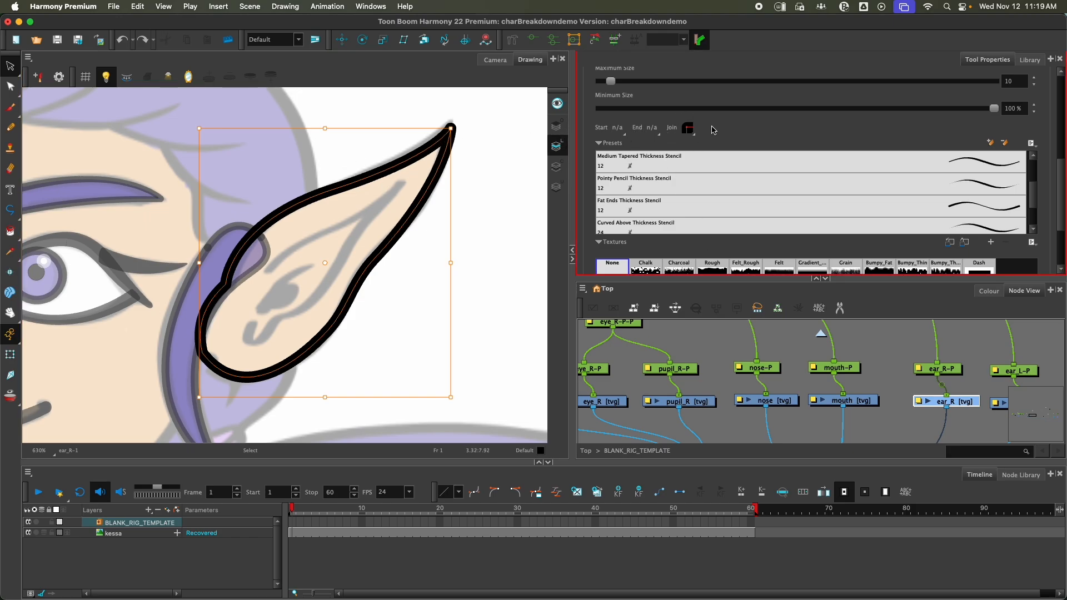
# Try the Mitre join on the ear outline's tip, and set the join back to Round.
pyautogui.click(693, 138)
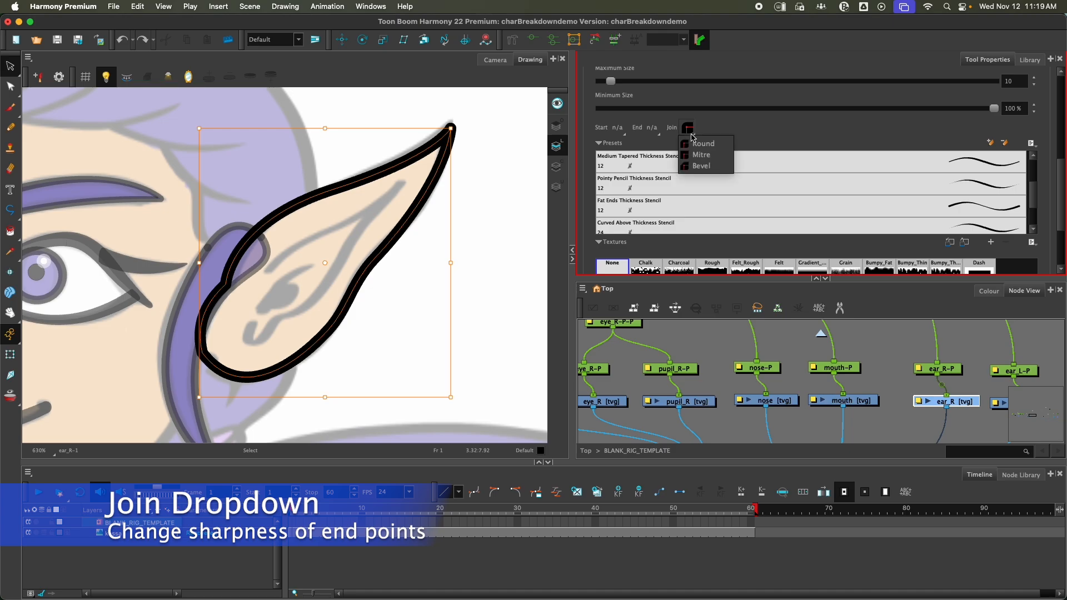
pyautogui.click(711, 154)
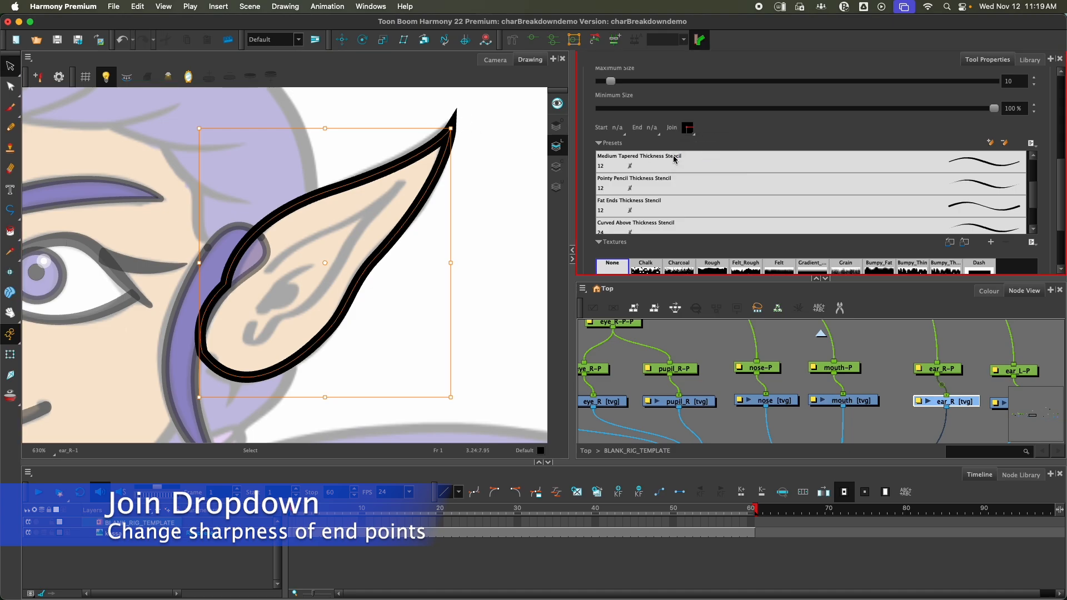
pyautogui.click(688, 129)
pyautogui.click(691, 143)
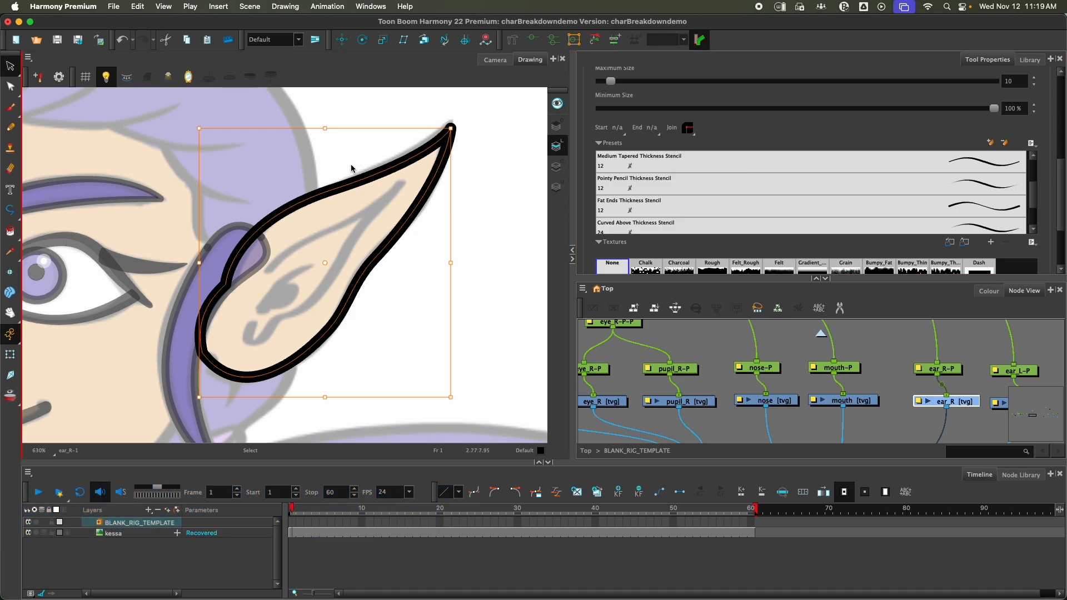
# Trace the long inner fold of the ear as one Polyline pencil line, from the lower hook to the tip and back down.
pyautogui.click(138, 255)
pyautogui.moveTo(139, 255); pyautogui.dragTo(502, 196)
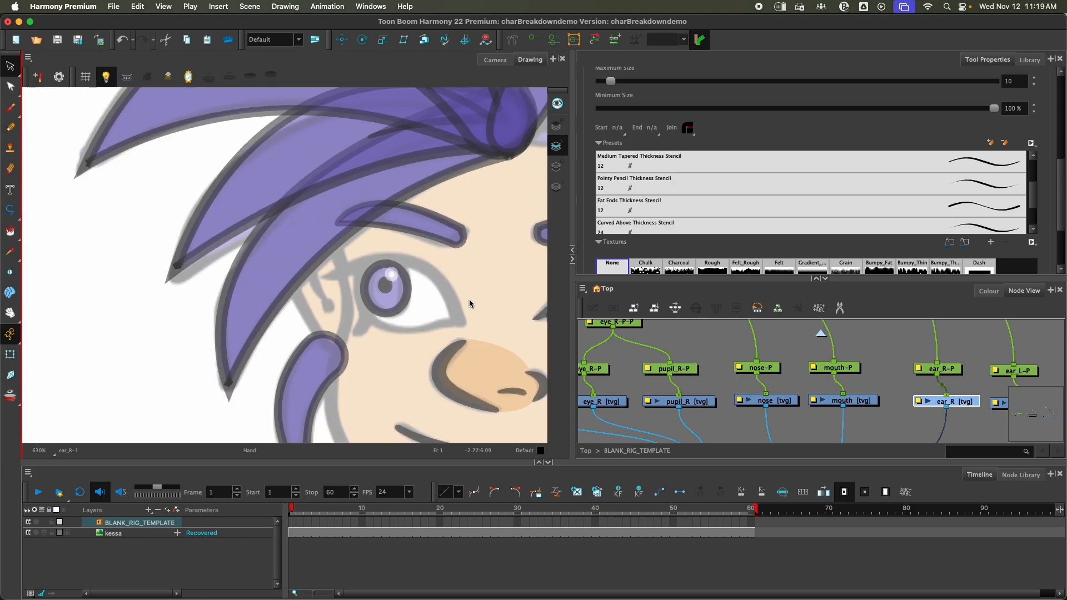
pyautogui.moveTo(469, 299); pyautogui.dragTo(114, 262)
pyautogui.moveTo(388, 260); pyautogui.dragTo(357, 288)
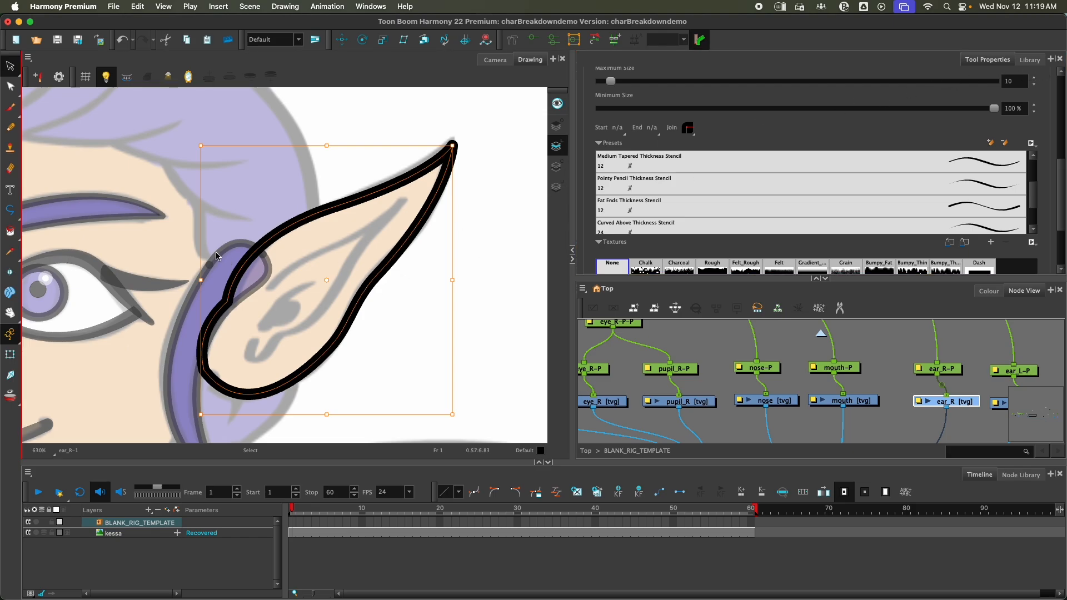
pyautogui.click(9, 210)
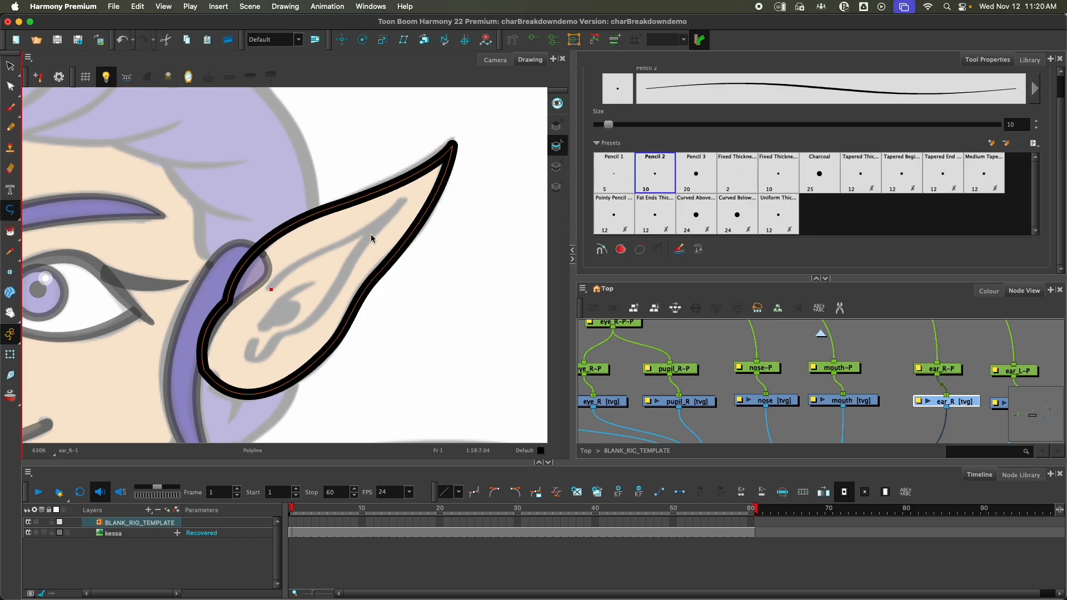
pyautogui.moveTo(404, 201); pyautogui.dragTo(306, 281)
pyautogui.press('super+z')
pyautogui.click(254, 342)
pyautogui.moveTo(267, 353); pyautogui.dragTo(302, 328)
pyautogui.click(302, 328)
pyautogui.click(363, 246)
pyautogui.click(404, 202)
pyautogui.moveTo(272, 289); pyautogui.dragTo(258, 314)
# Bend the upper segment of the inner fold line into a slight curve with the Contour Editor.
pyautogui.click(10, 86)
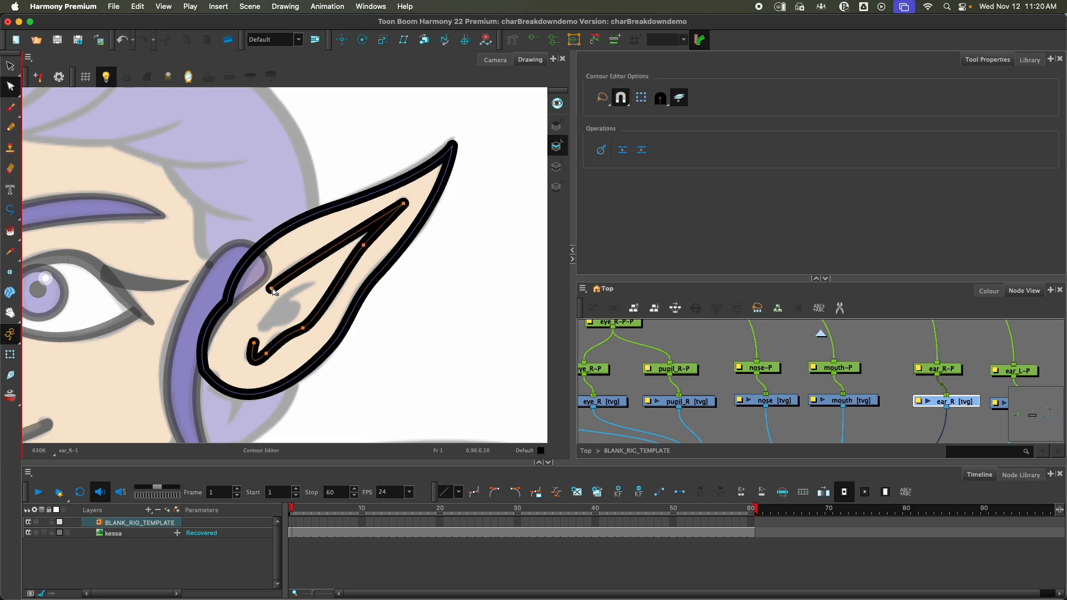
pyautogui.click(324, 248)
pyautogui.press('super+z')
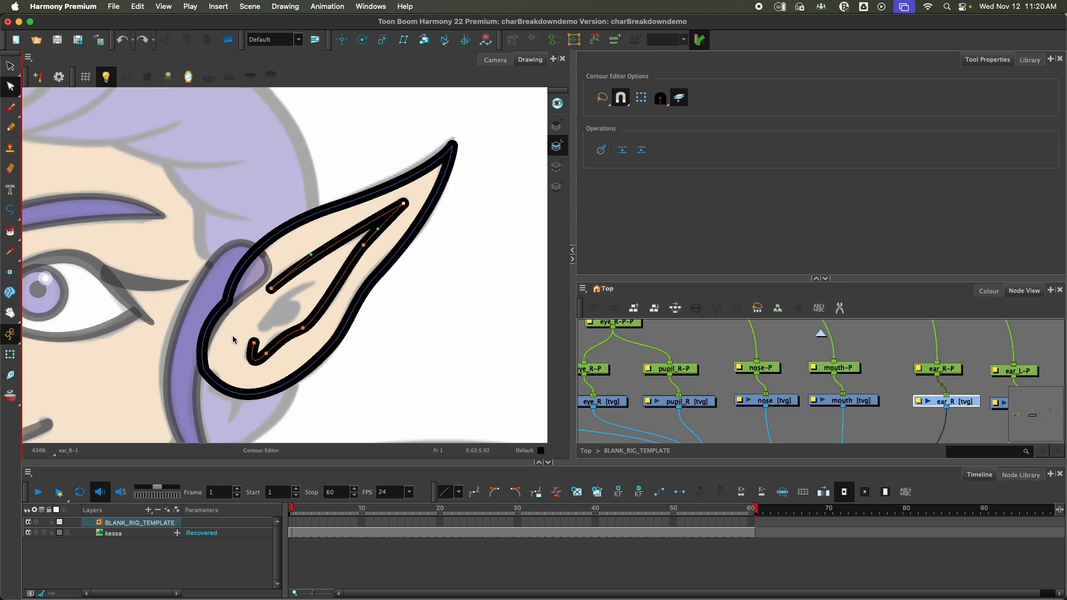
# Thin the inner fold line along its length with the Pencil Editor, matching the thickness in the reference artwork.
pyautogui.click(252, 345)
pyautogui.scroll(5, 269, 296)
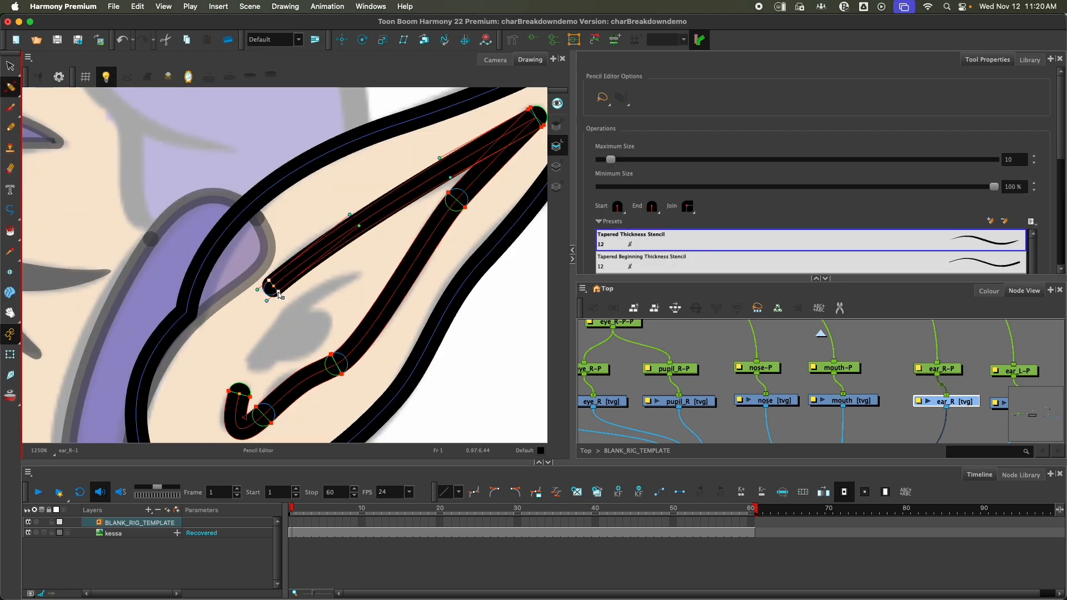
pyautogui.moveTo(262, 342); pyautogui.dragTo(212, 325)
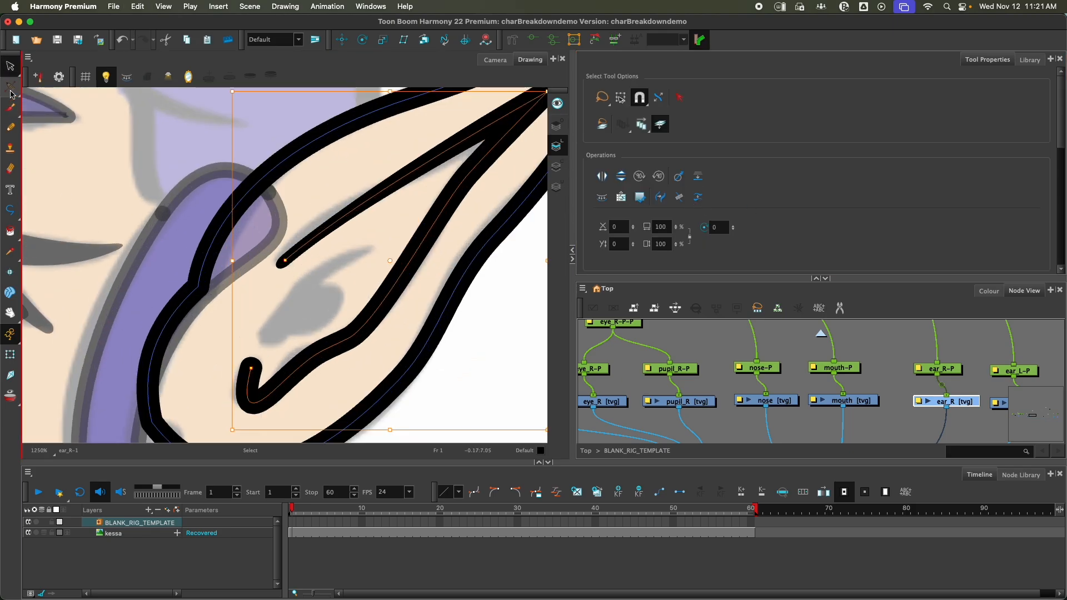
pyautogui.click(10, 87)
pyautogui.click(304, 395)
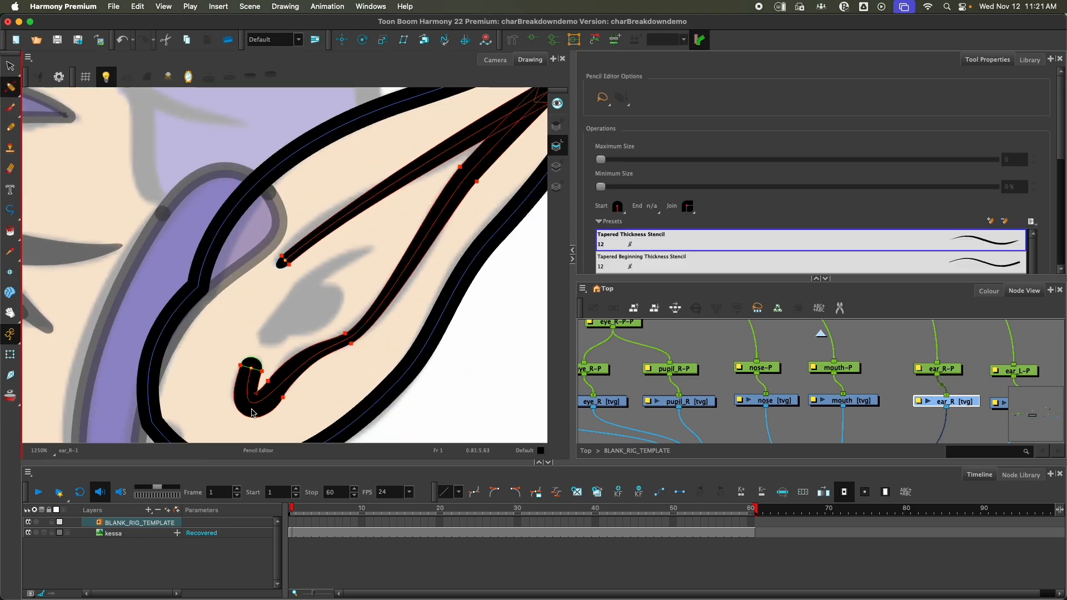
pyautogui.click(408, 279)
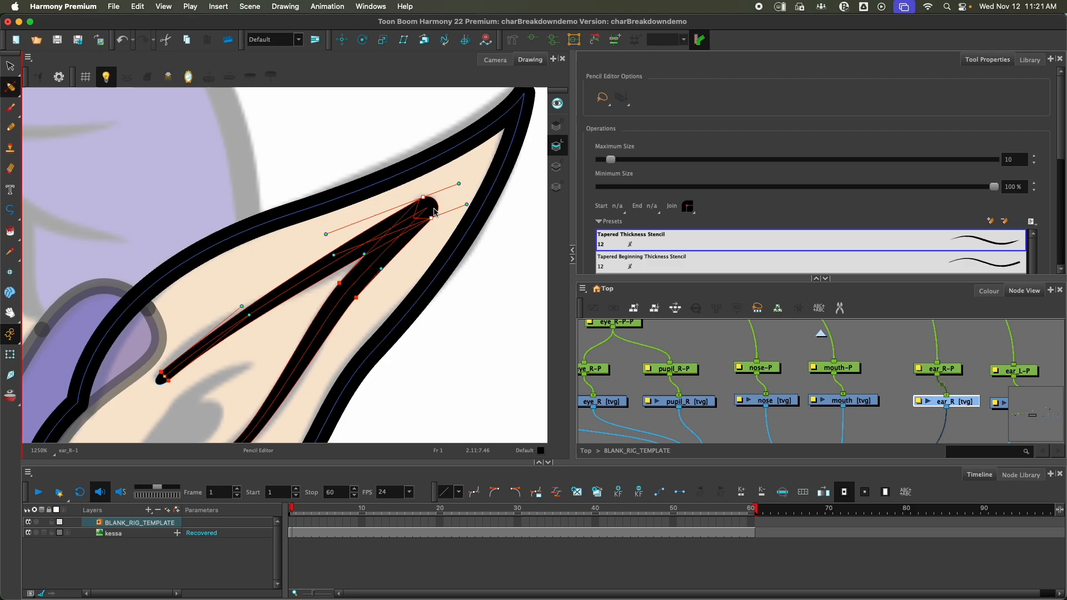
pyautogui.scroll(-3, 423, 289)
pyautogui.hotkey('alt', 's')
# Draw a short curved Polyline along the upper edge of the grey spot inside the ear.
pyautogui.scroll(2, 439, 302)
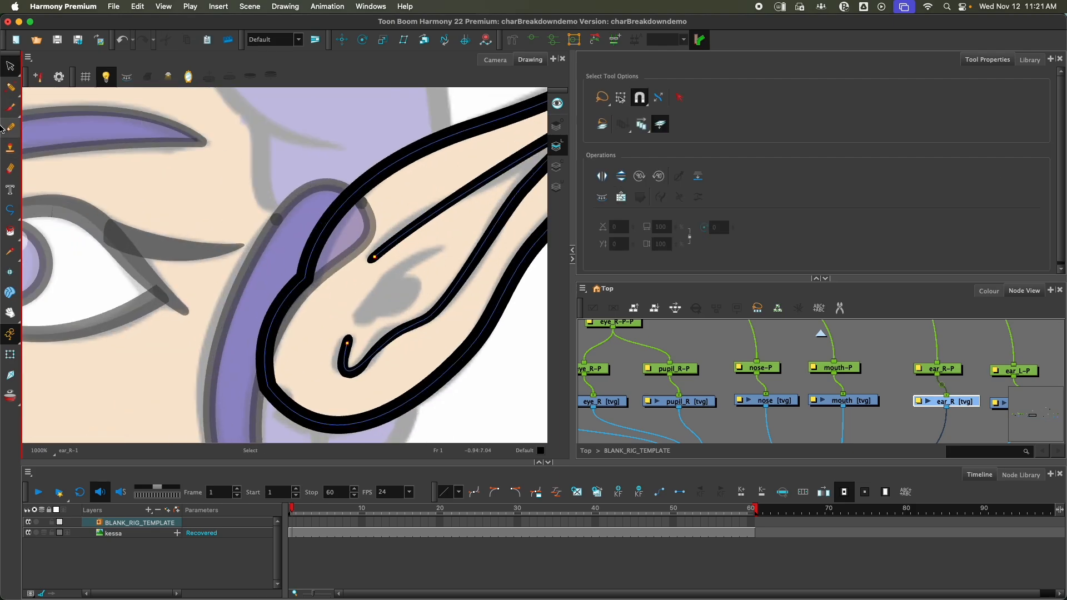
pyautogui.hotkey('alt', '-')
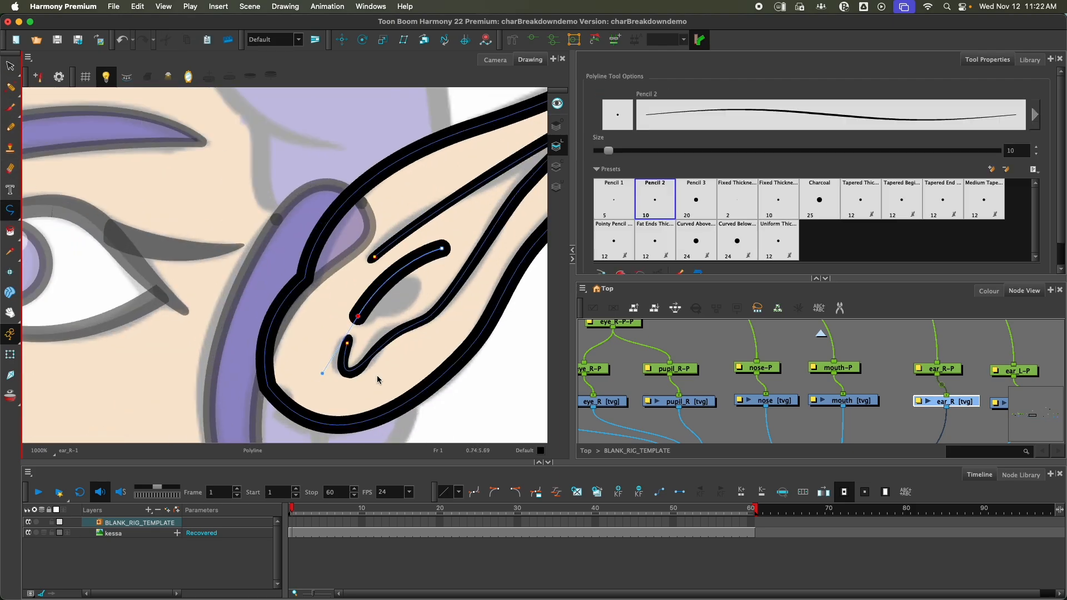
pyautogui.doubleClick(357, 317)
pyautogui.hotkey('alt', 's')
pyautogui.click(10, 210)
pyautogui.moveTo(359, 318); pyautogui.dragTo(317, 391)
pyautogui.click(11, 65)
# Trace the rounded lower edge of the grey ear spot as a second Polyline starting and ending on the curved line.
pyautogui.click(10, 210)
pyautogui.click(389, 282)
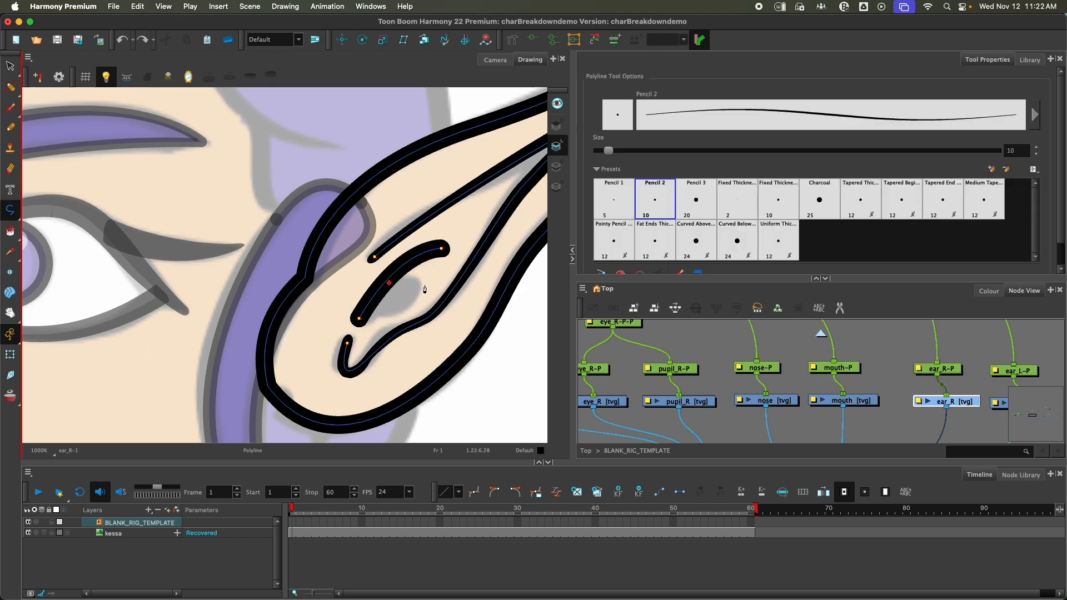
pyautogui.moveTo(421, 288); pyautogui.dragTo(405, 316)
pyautogui.click(366, 312)
pyautogui.click(10, 65)
# Reshape the rounded spot line inside the ear with the Contour Editor to follow the reference artwork.
pyautogui.click(10, 87)
pyautogui.click(50, 89)
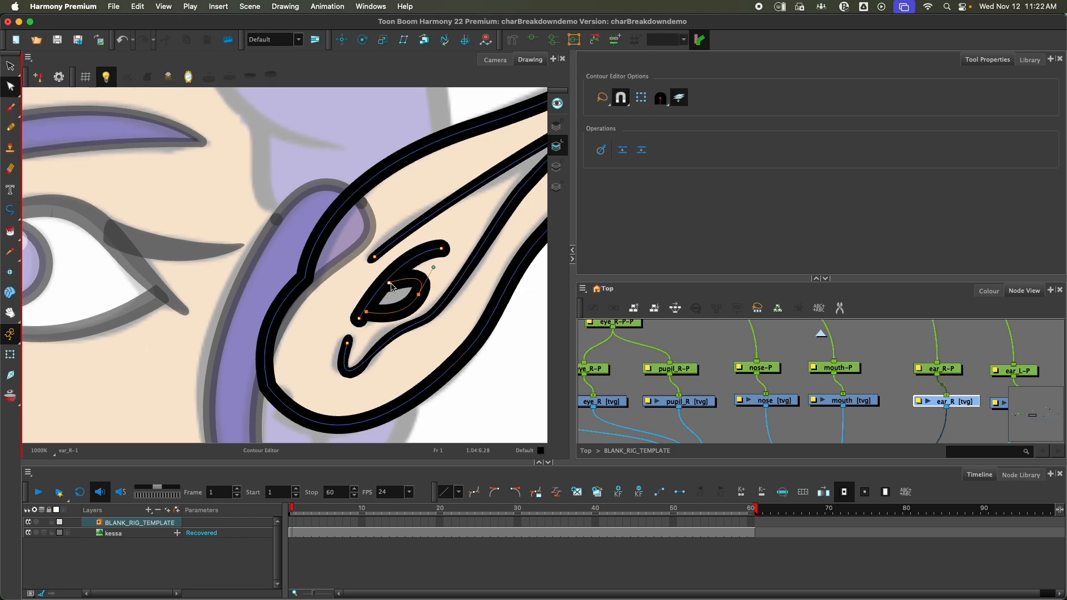
pyautogui.moveTo(415, 279); pyautogui.dragTo(418, 271)
pyautogui.moveTo(395, 312); pyautogui.dragTo(393, 307)
# Taper the curved line above the ear spot and thin the rounded spot outline with the Pencil Editor.
pyautogui.click(10, 87)
pyautogui.click(50, 107)
pyautogui.moveTo(456, 232); pyautogui.dragTo(441, 252)
pyautogui.click(10, 66)
pyautogui.click(661, 202)
pyautogui.click(10, 87)
pyautogui.moveTo(370, 320); pyautogui.dragTo(353, 332)
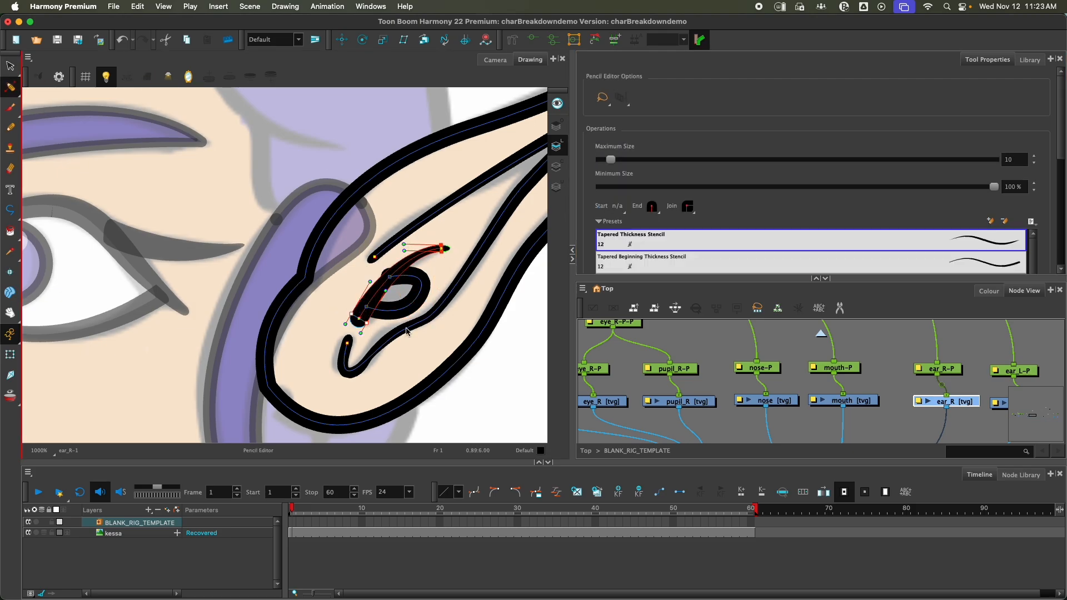
pyautogui.click(409, 314)
pyautogui.moveTo(378, 267)
pyautogui.mouseDown()
pyautogui.moveTo(408, 284)
pyautogui.moveTo(389, 273)
pyautogui.mouseUp()
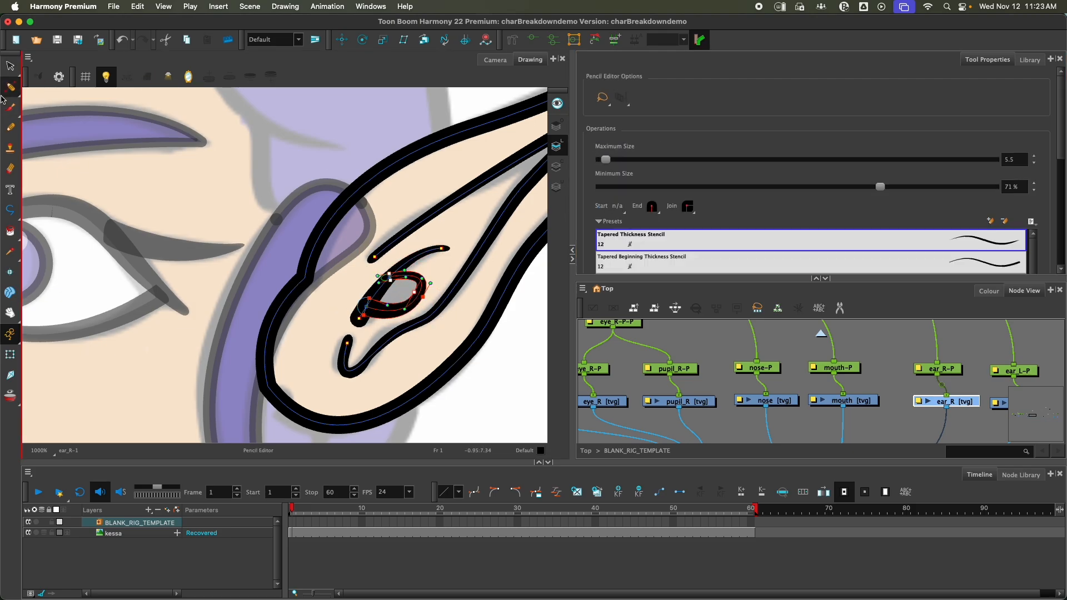
# Fill the small spot inside the ear with the black Default colour.
pyautogui.click(10, 231)
pyautogui.click(10, 65)
pyautogui.moveTo(456, 252)
pyautogui.mouseDown()
pyautogui.moveTo(356, 320)
pyautogui.moveTo(456, 252)
pyautogui.mouseUp()
pyautogui.press('1')
pyautogui.press('1')
pyautogui.press('1')
pyautogui.moveTo(453, 310)
pyautogui.mouseDown()
pyautogui.moveTo(376, 310)
pyautogui.moveTo(361, 298)
pyautogui.mouseUp()
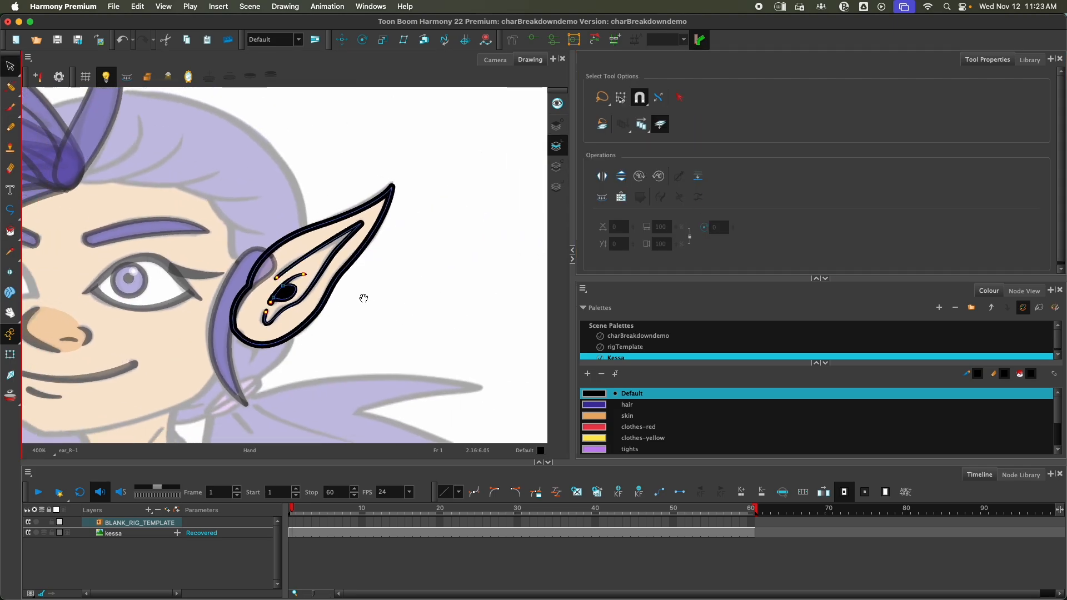
# Paint the ear with the skin colour from the Kessa palette.
pyautogui.click(637, 421)
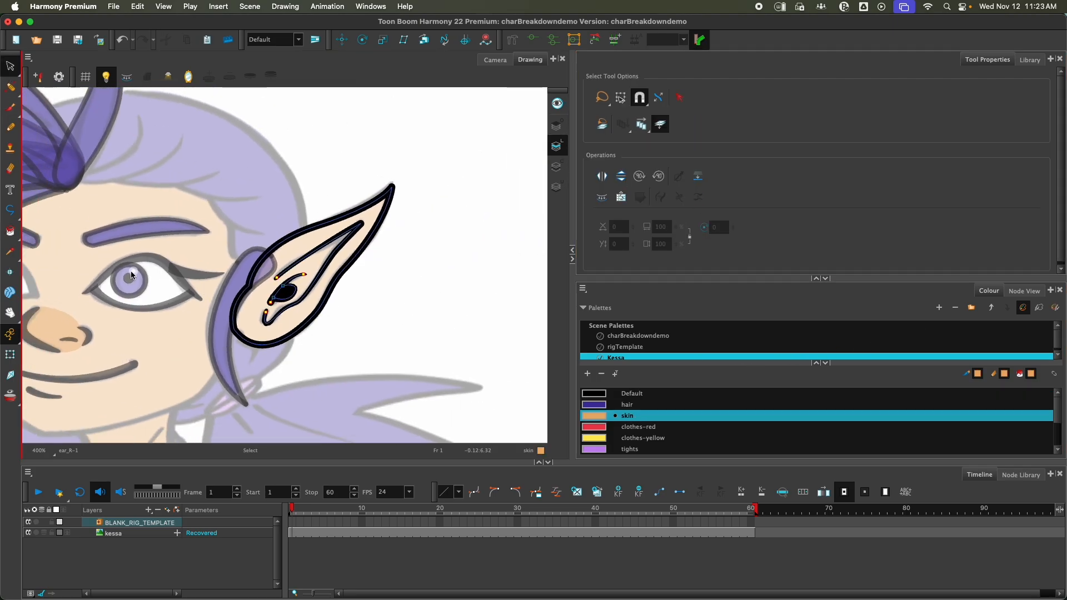
pyautogui.click(10, 231)
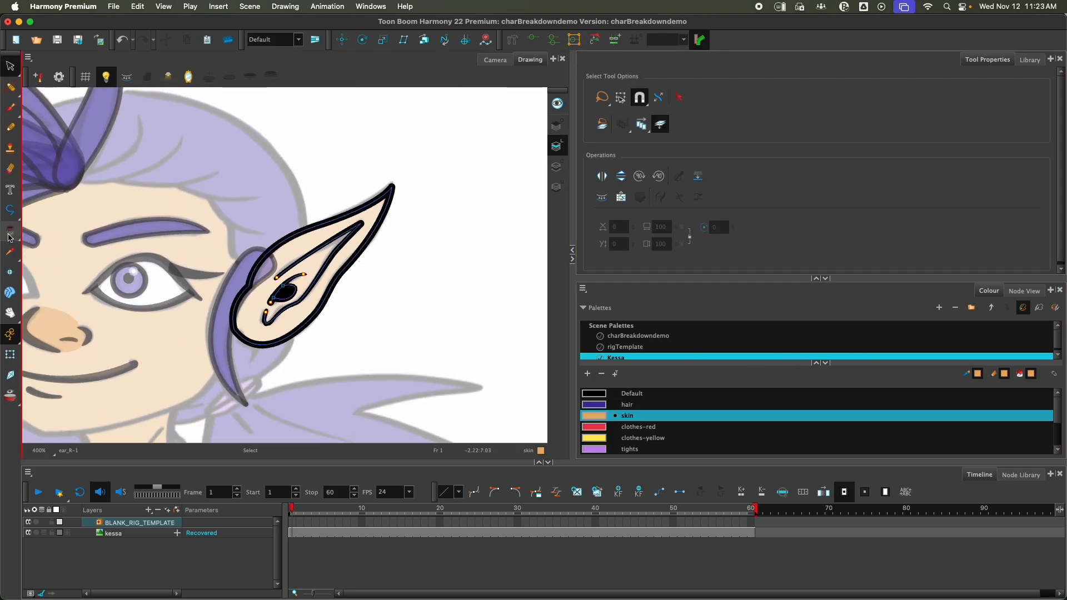
pyautogui.click(294, 247)
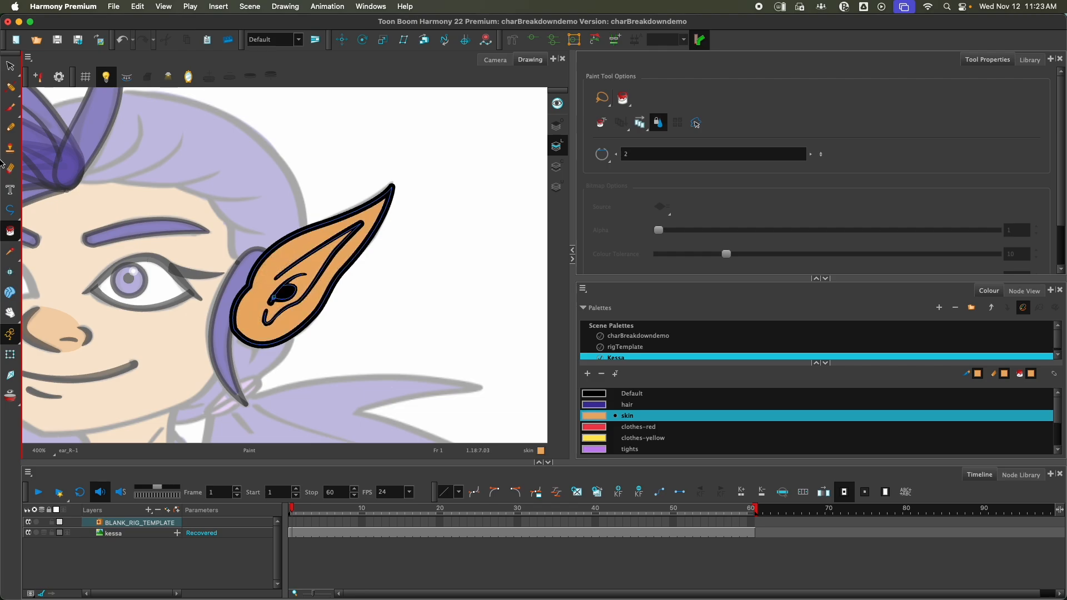
pyautogui.click(9, 66)
# Check the painted ear on the full character in the Camera view, and return to the Drawing view.
pyautogui.click(487, 62)
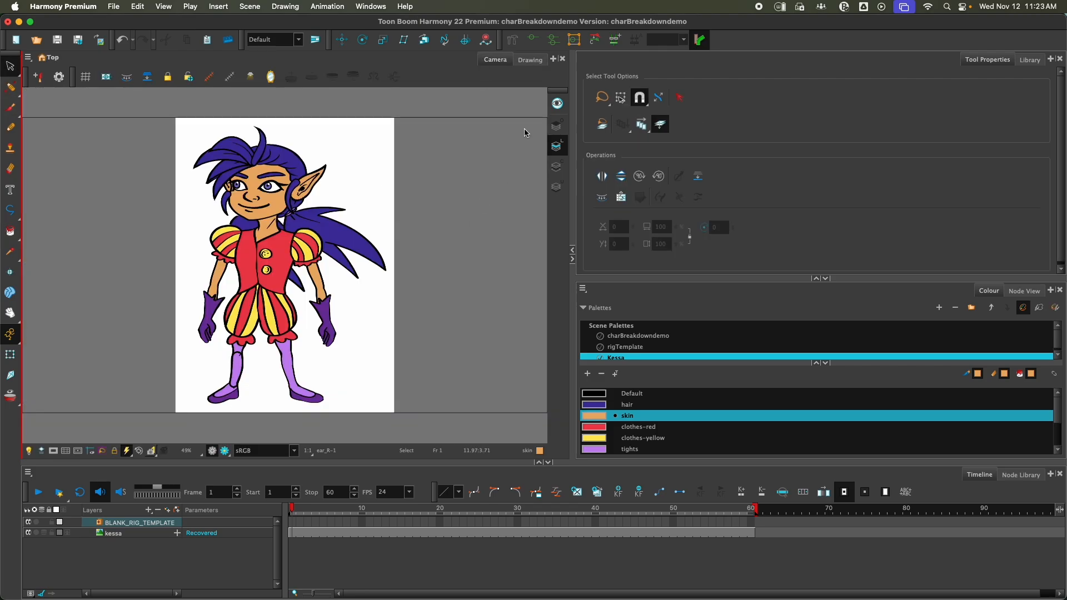
pyautogui.click(529, 60)
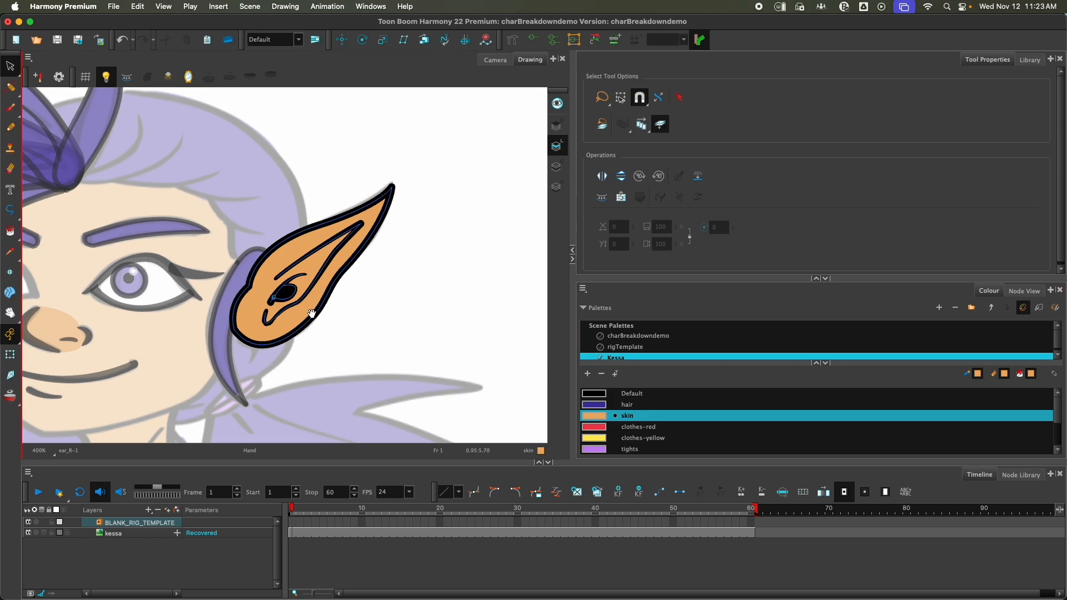
pyautogui.scroll(-3, 312, 314)
pyautogui.moveTo(370, 313); pyautogui.dragTo(313, 326)
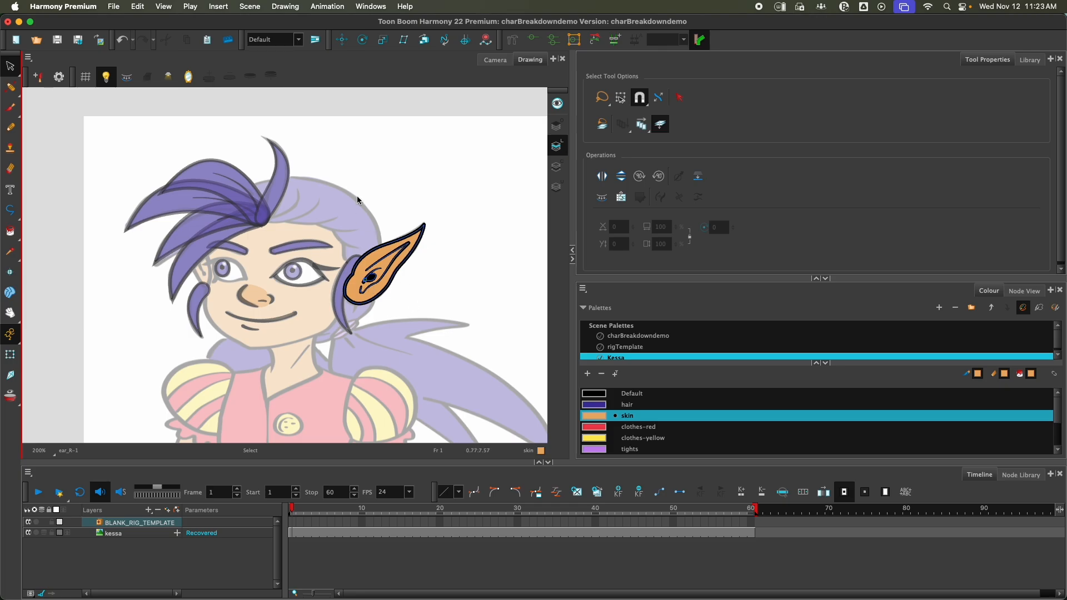
# Cut the whole ear artwork from the ear_R drawing and paste it into the ear_L drawing.
pyautogui.moveTo(431, 202)
pyautogui.mouseDown()
pyautogui.moveTo(427, 389)
pyautogui.moveTo(439, 203)
pyautogui.mouseUp()
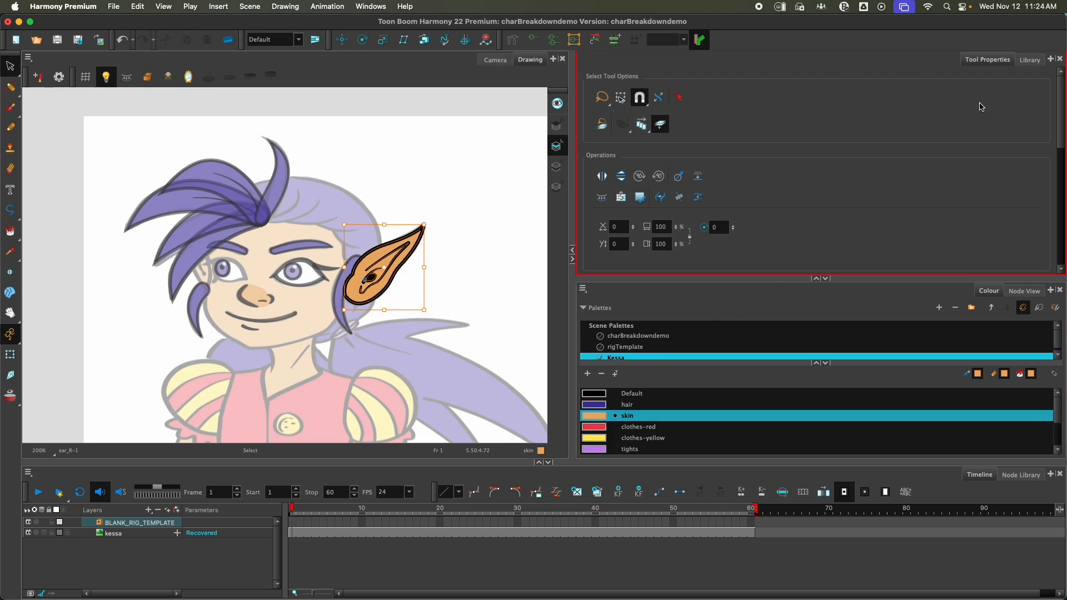
pyautogui.click(1030, 60)
pyautogui.click(988, 60)
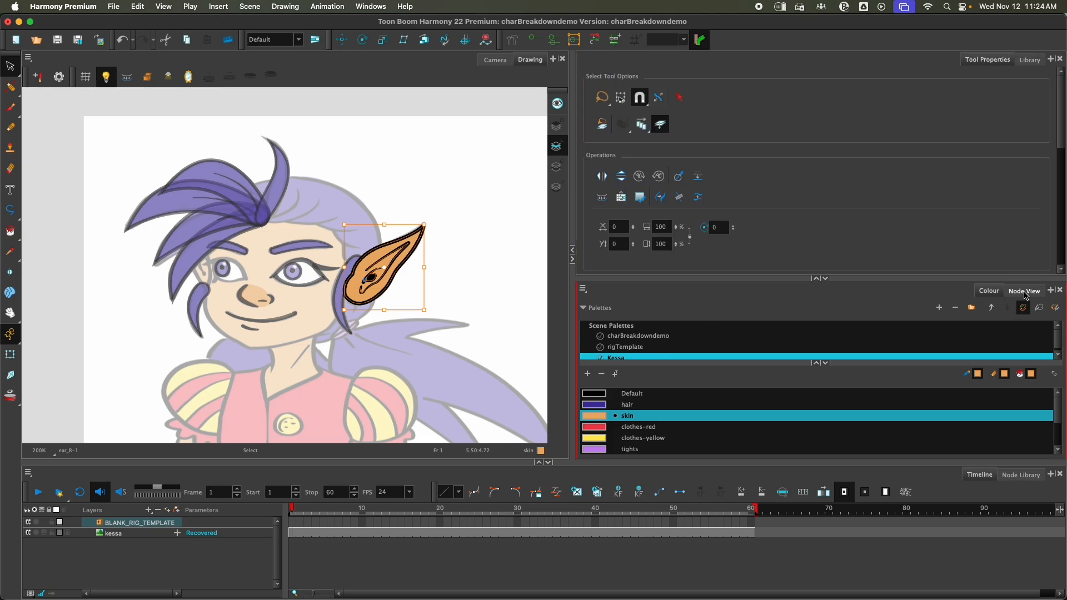
pyautogui.click(1007, 293)
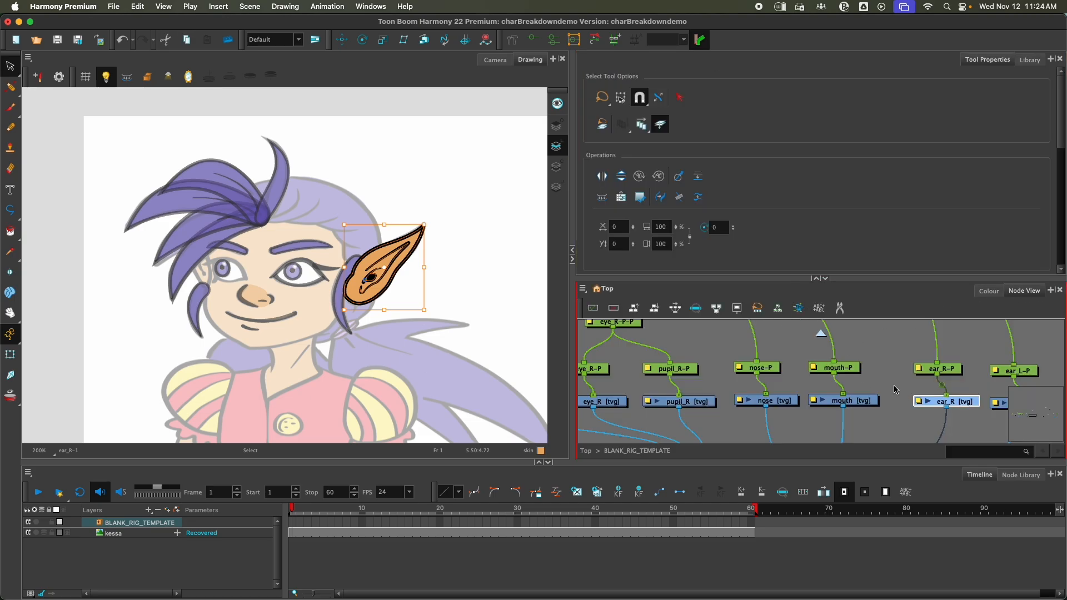
pyautogui.moveTo(896, 390); pyautogui.dragTo(730, 364)
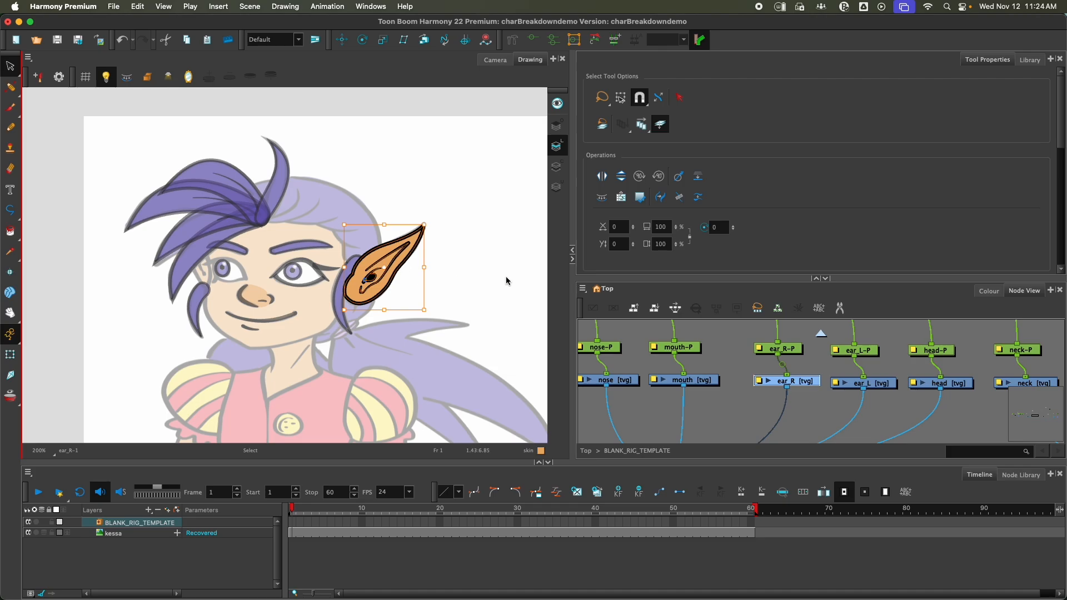
pyautogui.moveTo(376, 196)
pyautogui.mouseDown()
pyautogui.moveTo(284, 290)
pyautogui.moveTo(452, 315)
pyautogui.moveTo(334, 180)
pyautogui.mouseUp()
pyautogui.hotkey('ctrl', 'x')
pyautogui.click(874, 385)
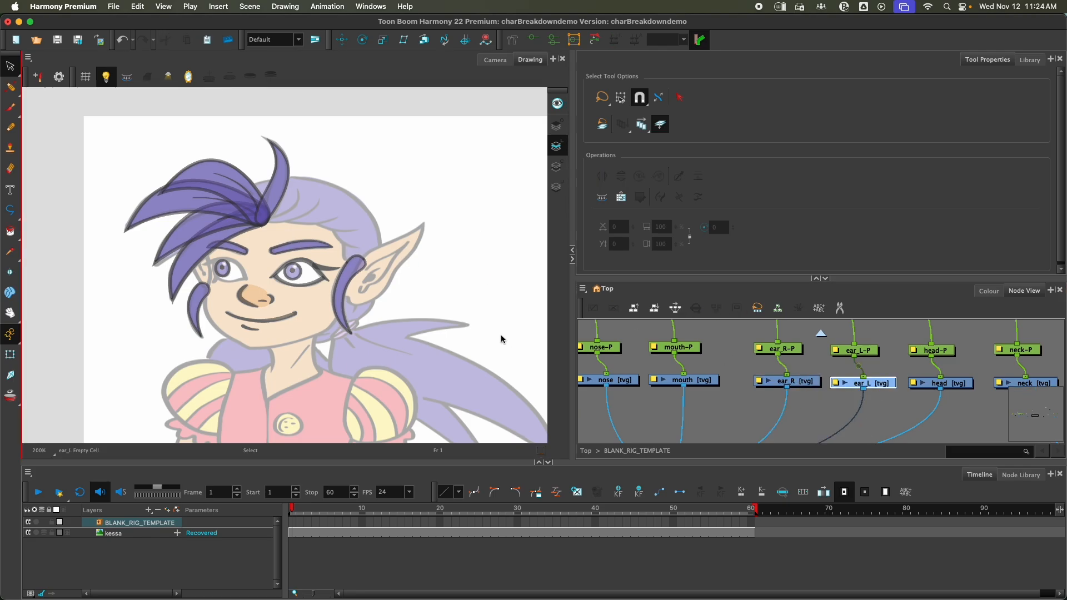
pyautogui.hotkey('ctrl', 'v')
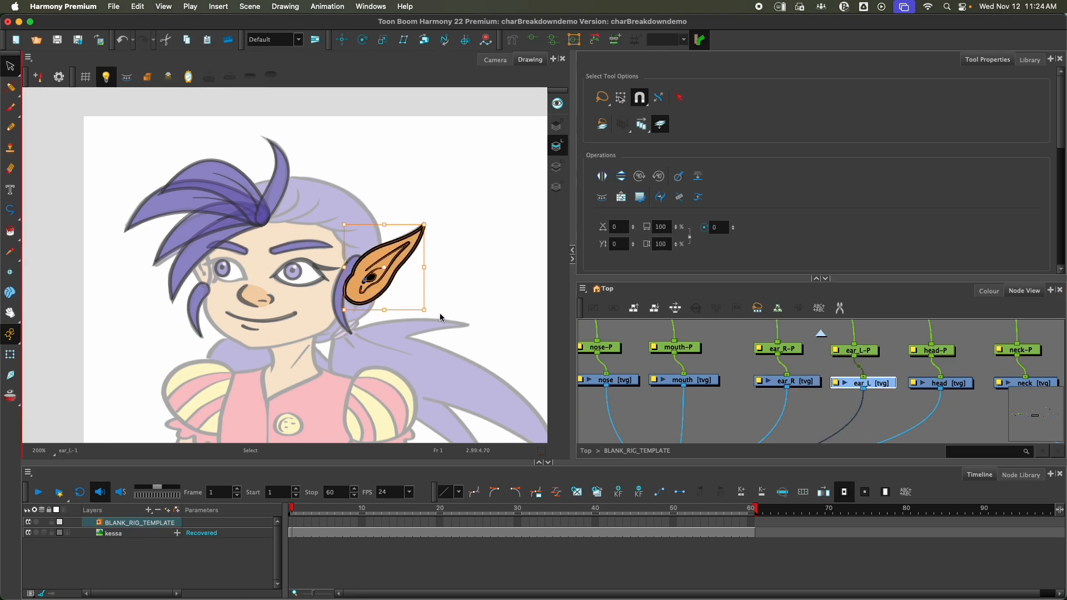
# Reselect the ear artwork on ear_L and move it back to the ear_R drawing.
pyautogui.click(95, 242)
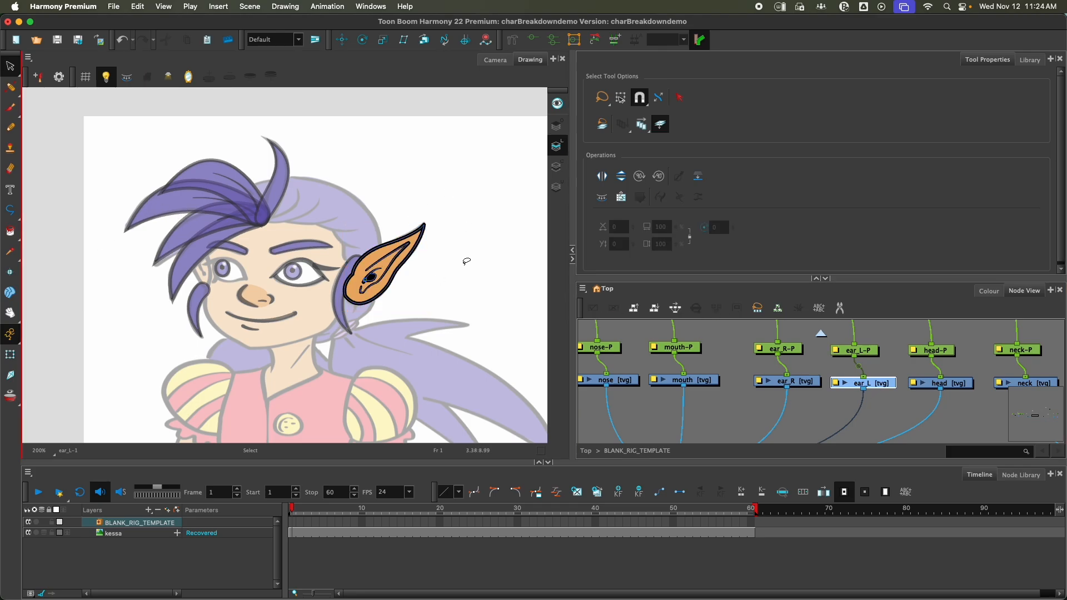
pyautogui.moveTo(466, 261); pyautogui.dragTo(469, 244)
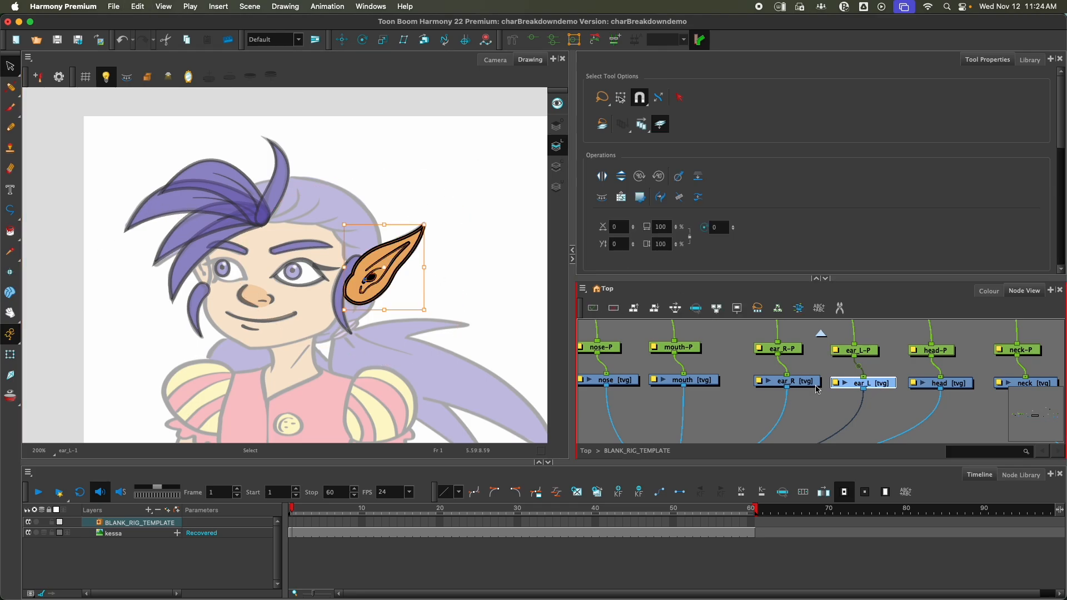
pyautogui.click(291, 261)
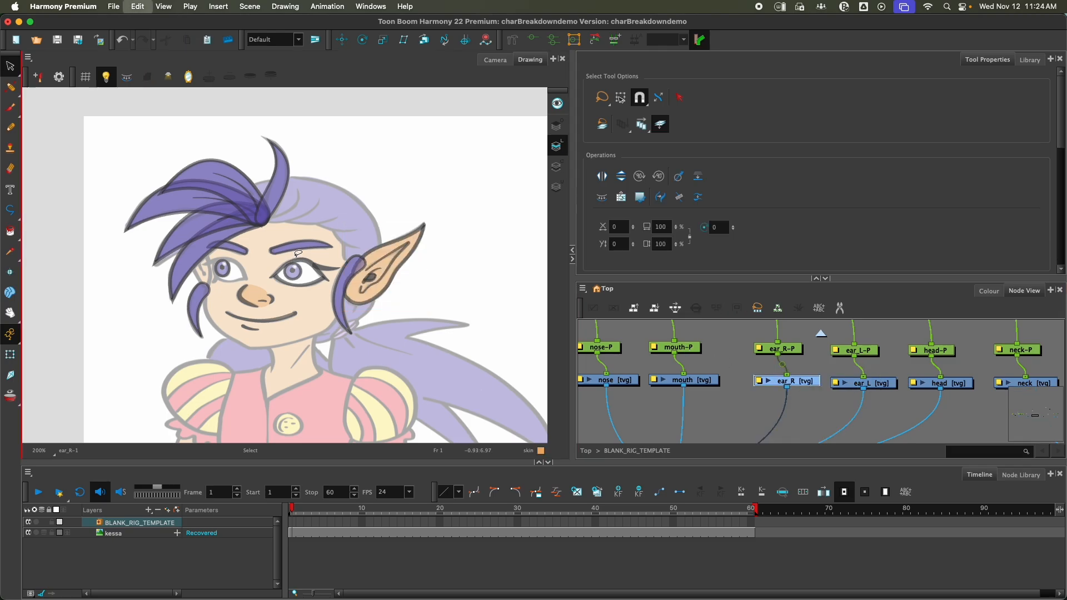
pyautogui.click(396, 262)
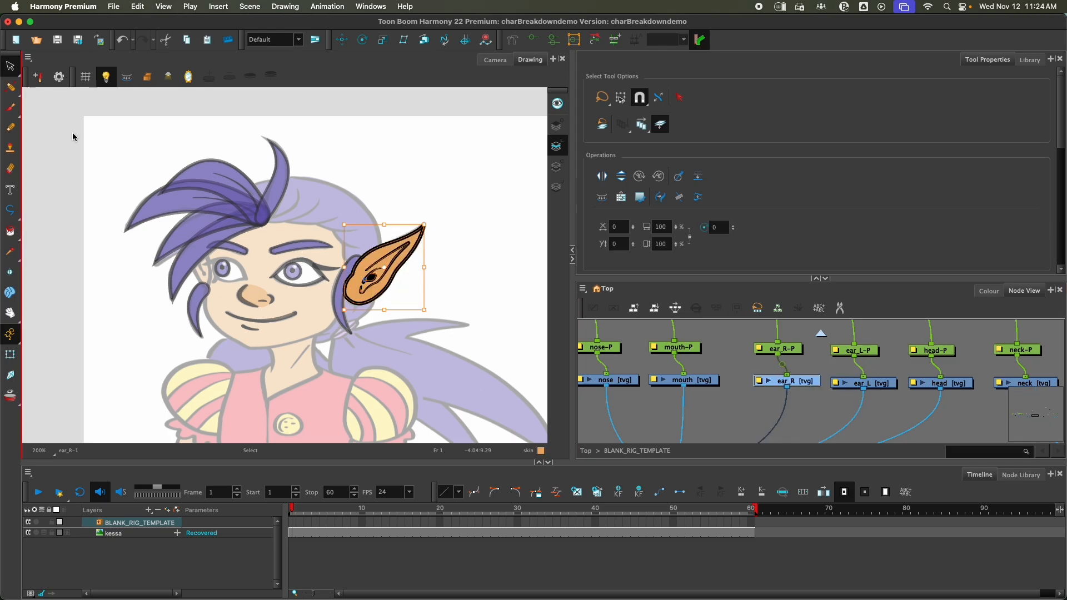
# Move the ear artwork on ear_R to the opposite side of the face, flip it horizontally, and place it over the eye near the hair.
pyautogui.click(11, 67)
pyautogui.click(405, 264)
pyautogui.moveTo(396, 275); pyautogui.dragTo(250, 285)
pyautogui.click(263, 9)
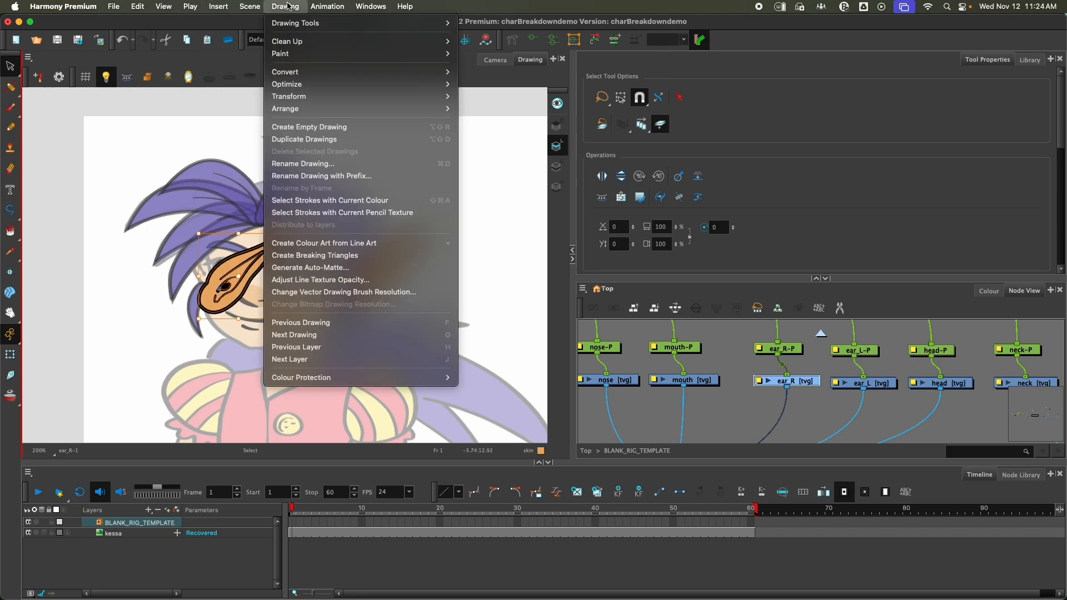
pyautogui.moveTo(285, 8)
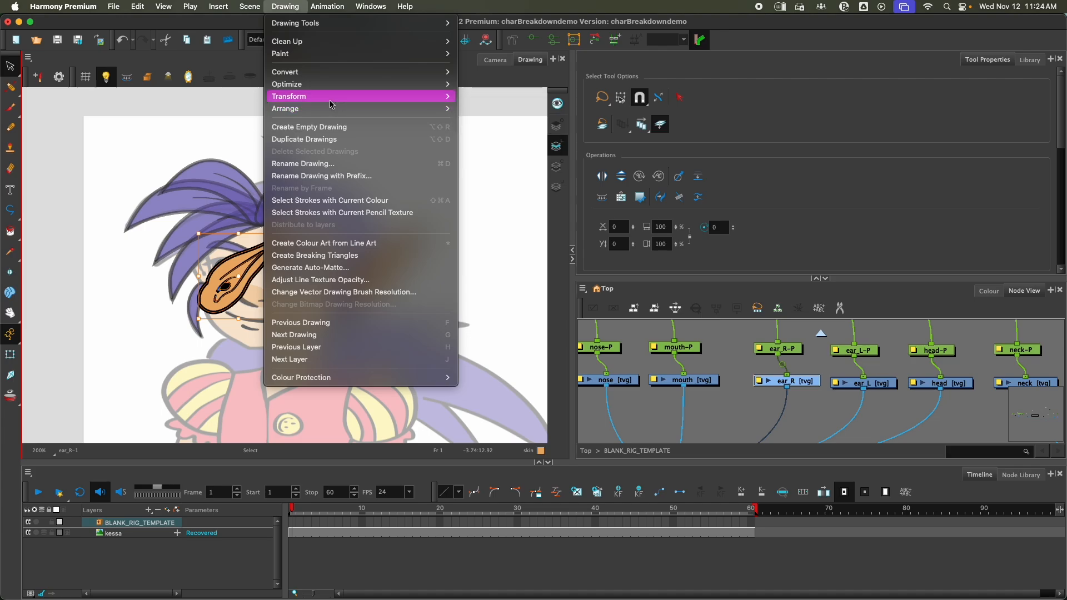
pyautogui.moveTo(330, 103)
pyautogui.click(492, 103)
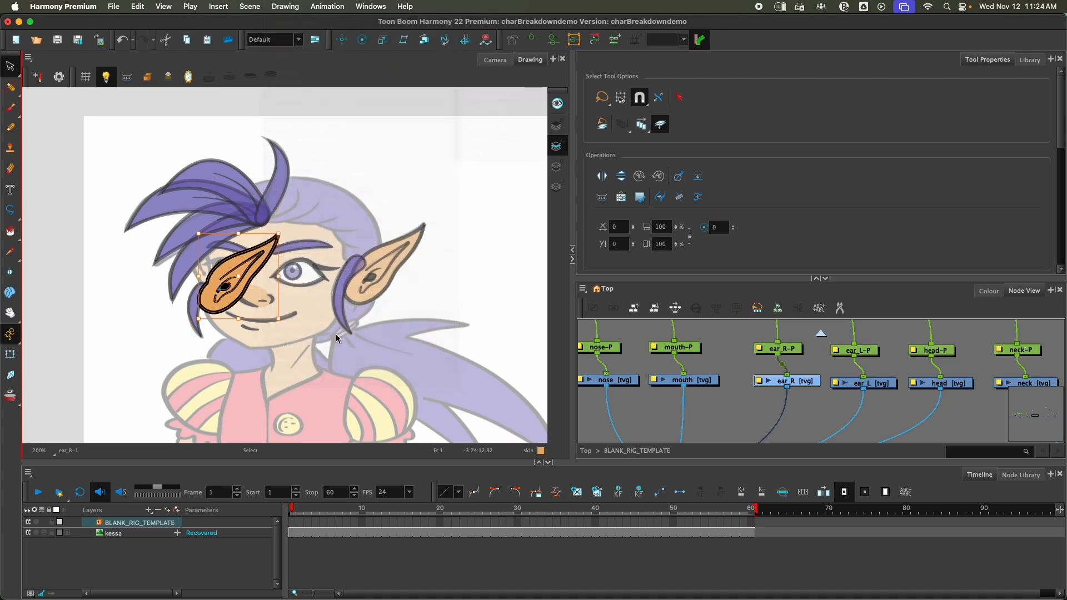
pyautogui.press('4')
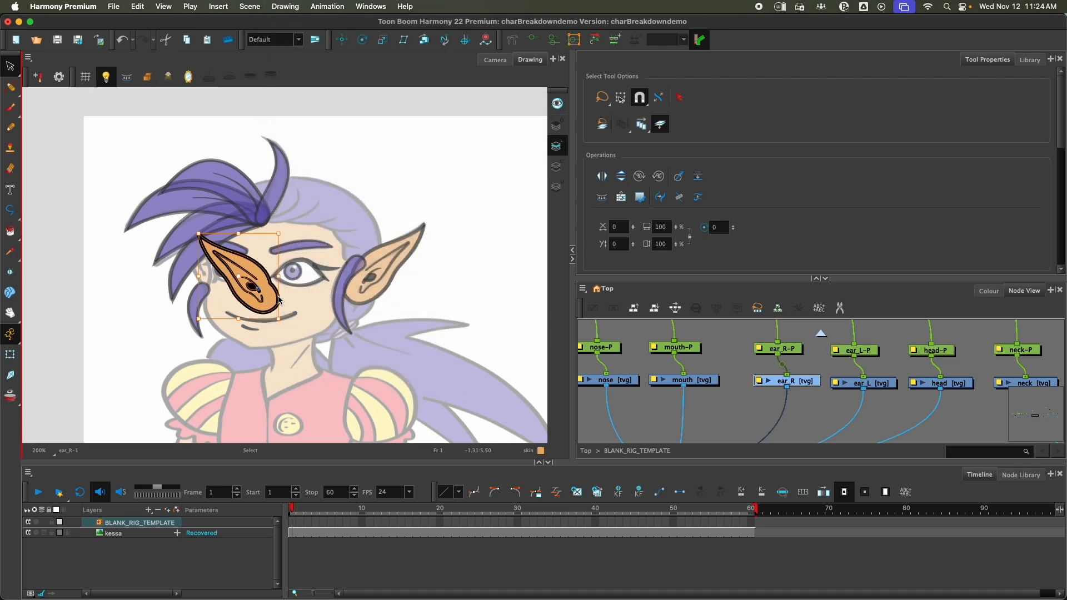
pyautogui.moveTo(280, 301)
pyautogui.mouseDown()
pyautogui.moveTo(279, 278)
pyautogui.moveTo(244, 272)
pyautogui.mouseUp()
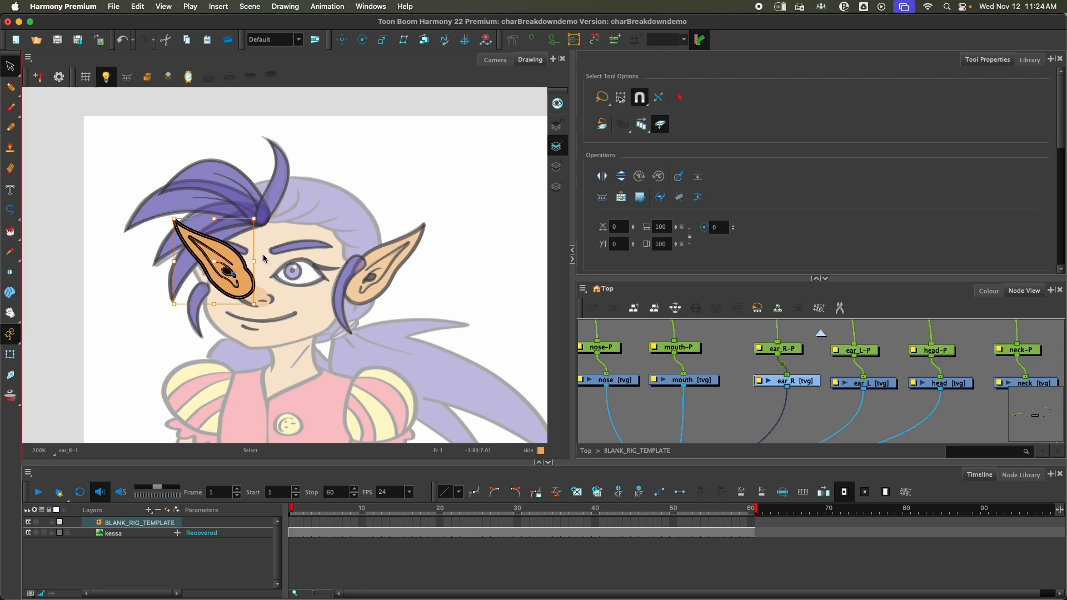
# Delete the flipped ear artwork from the ear_R drawing.
pyautogui.press('Delete')
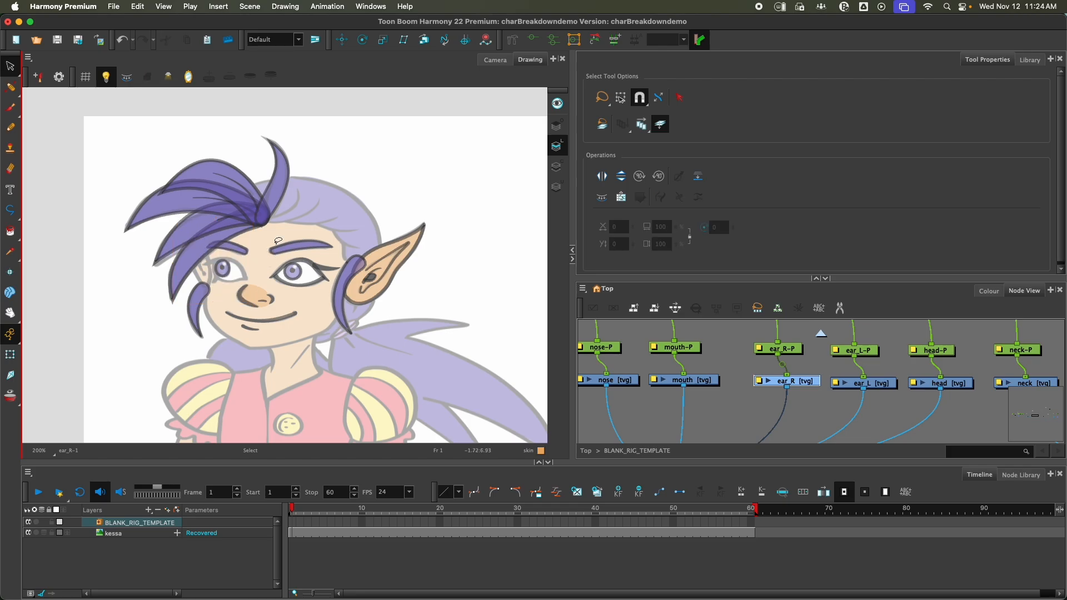